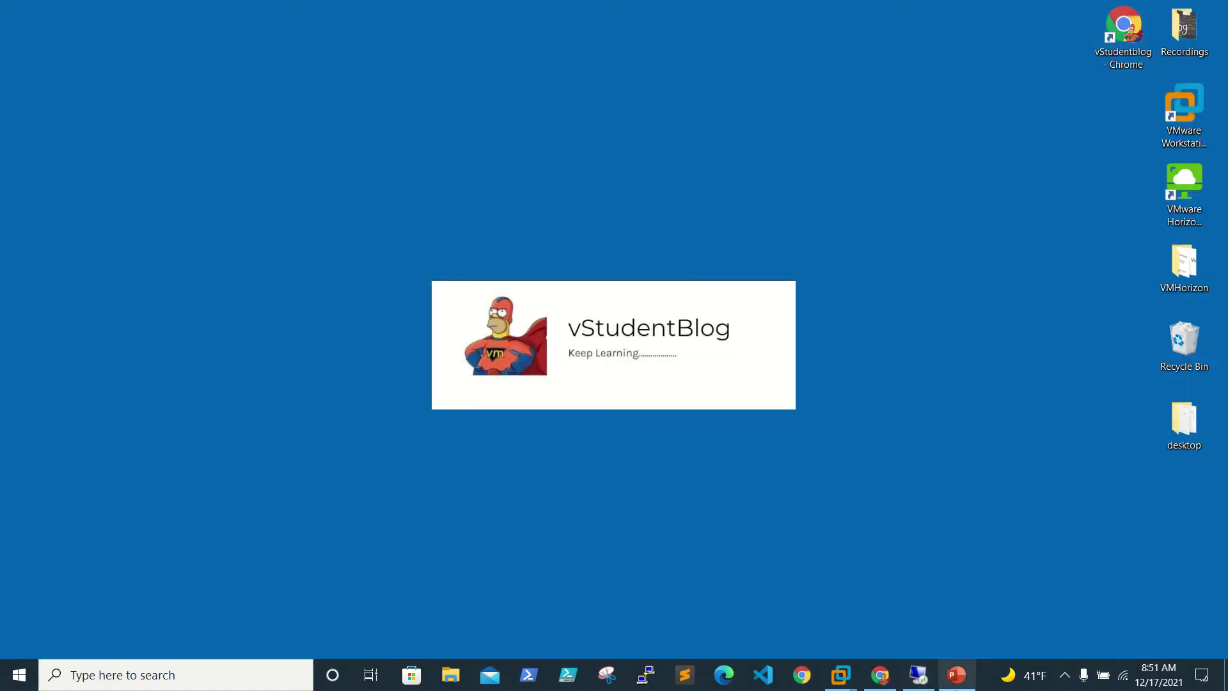
# - Switch to vSphere Client in the remote session and examine the snapshots of the windesktop virtual machine
pyautogui.hotkey('alt', 'Tab')
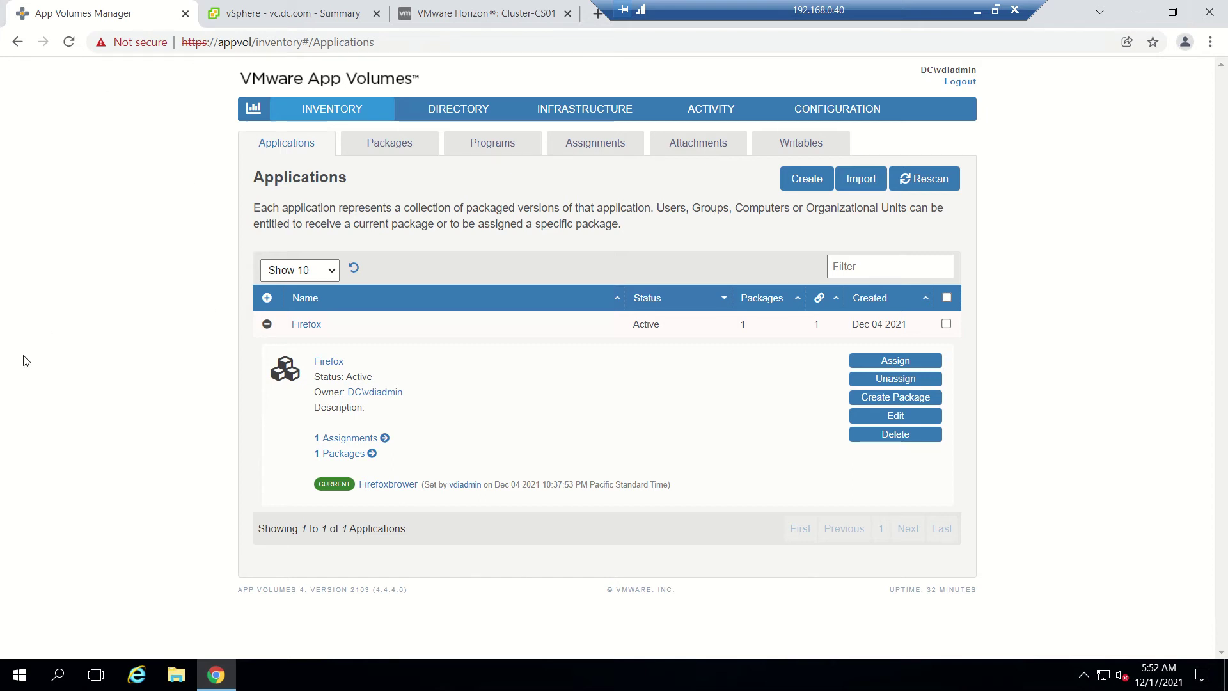
pyautogui.click(268, 6)
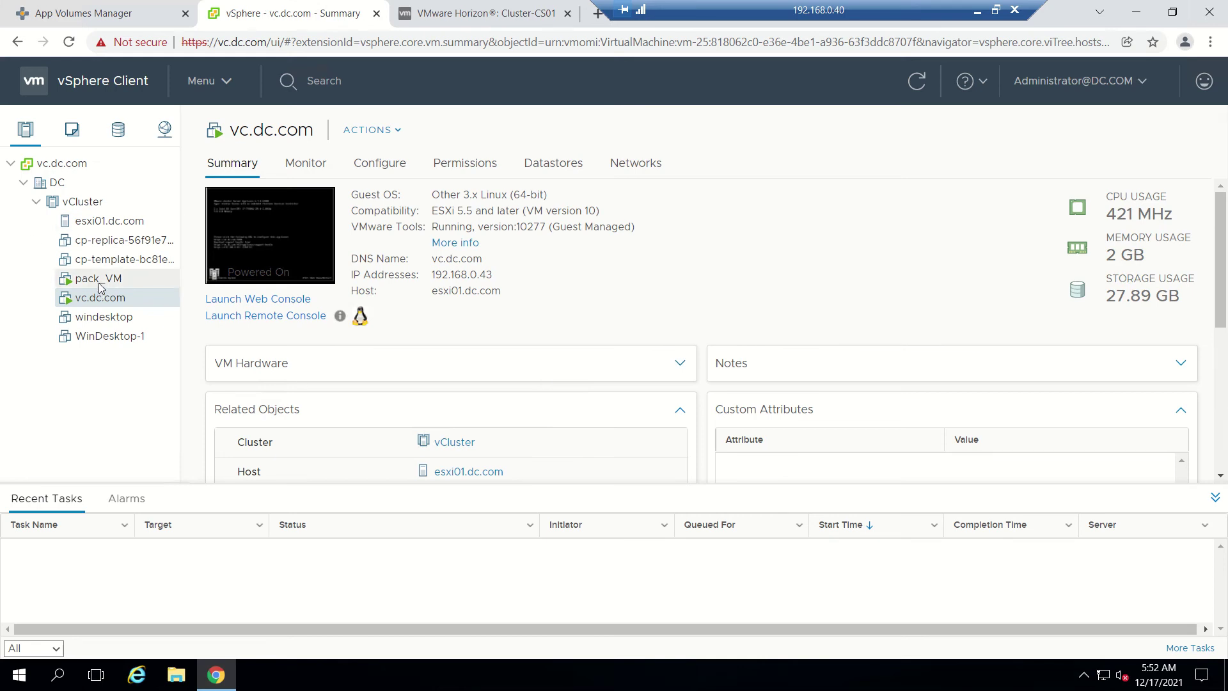
pyautogui.click(116, 324)
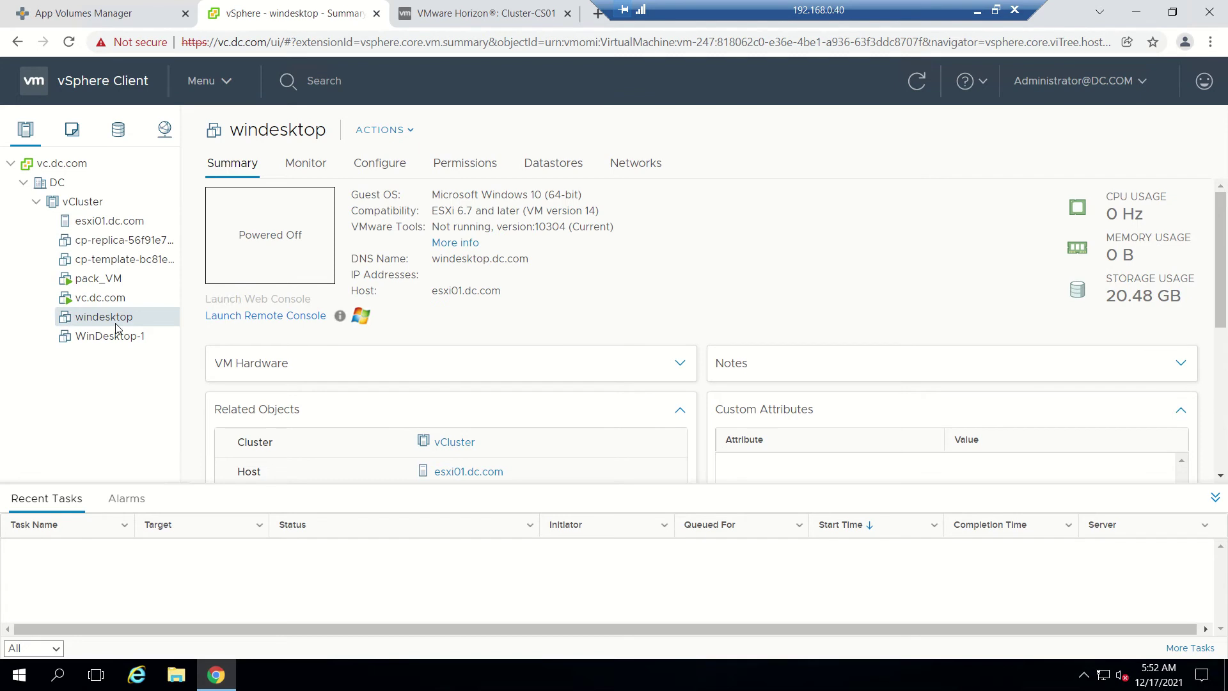
pyautogui.click(410, 131)
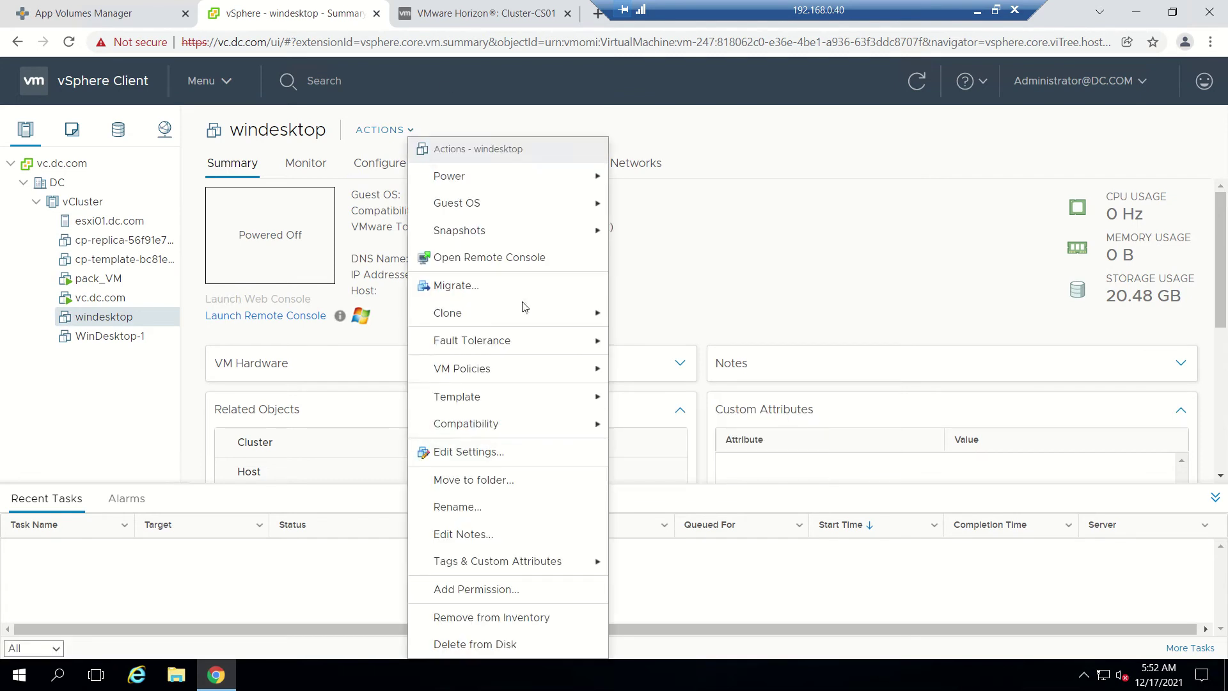
pyautogui.moveTo(515, 241)
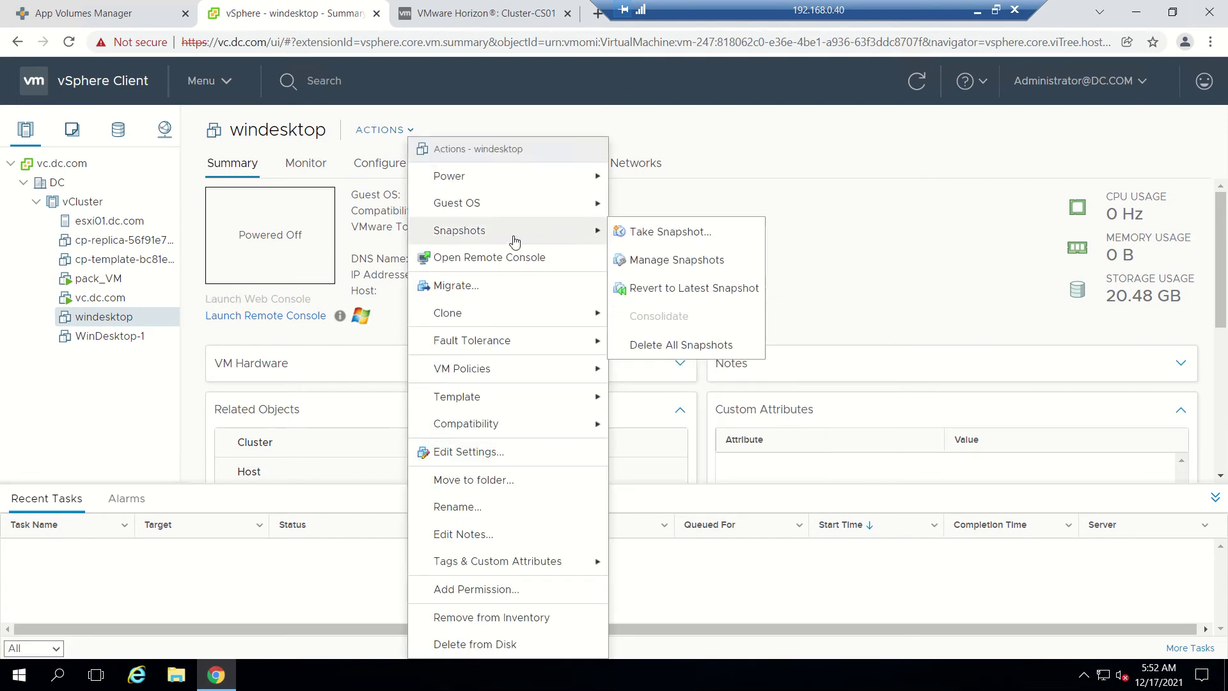
pyautogui.click(663, 265)
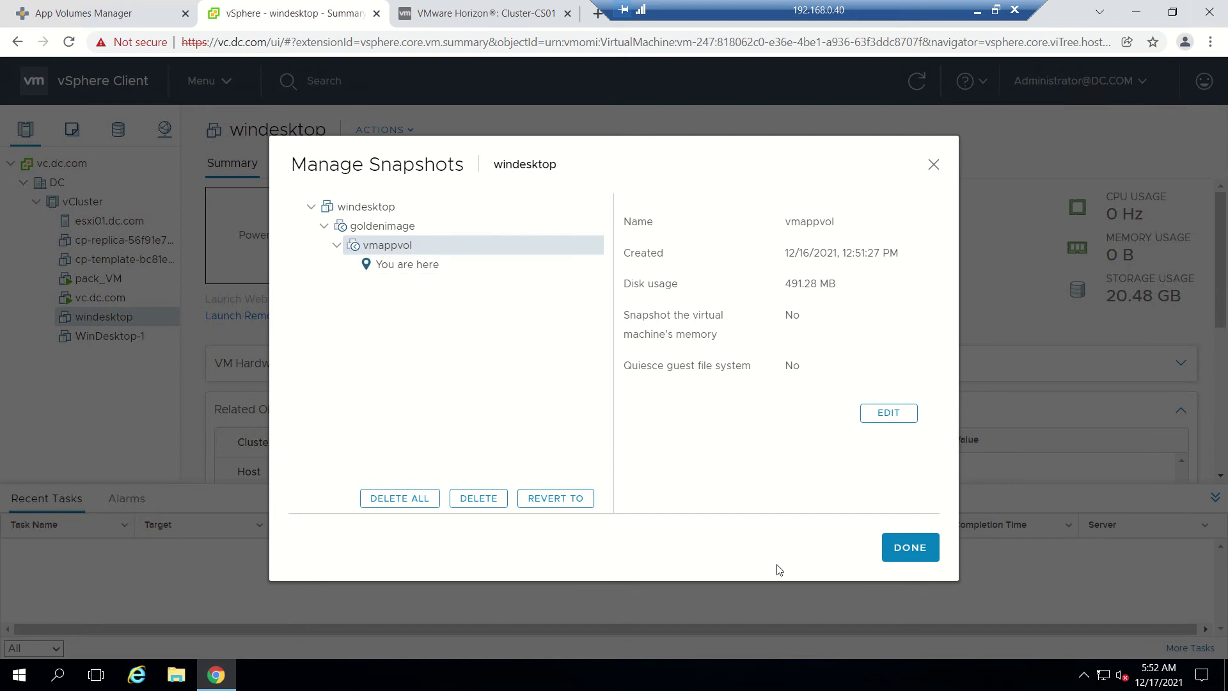
pyautogui.click(933, 164)
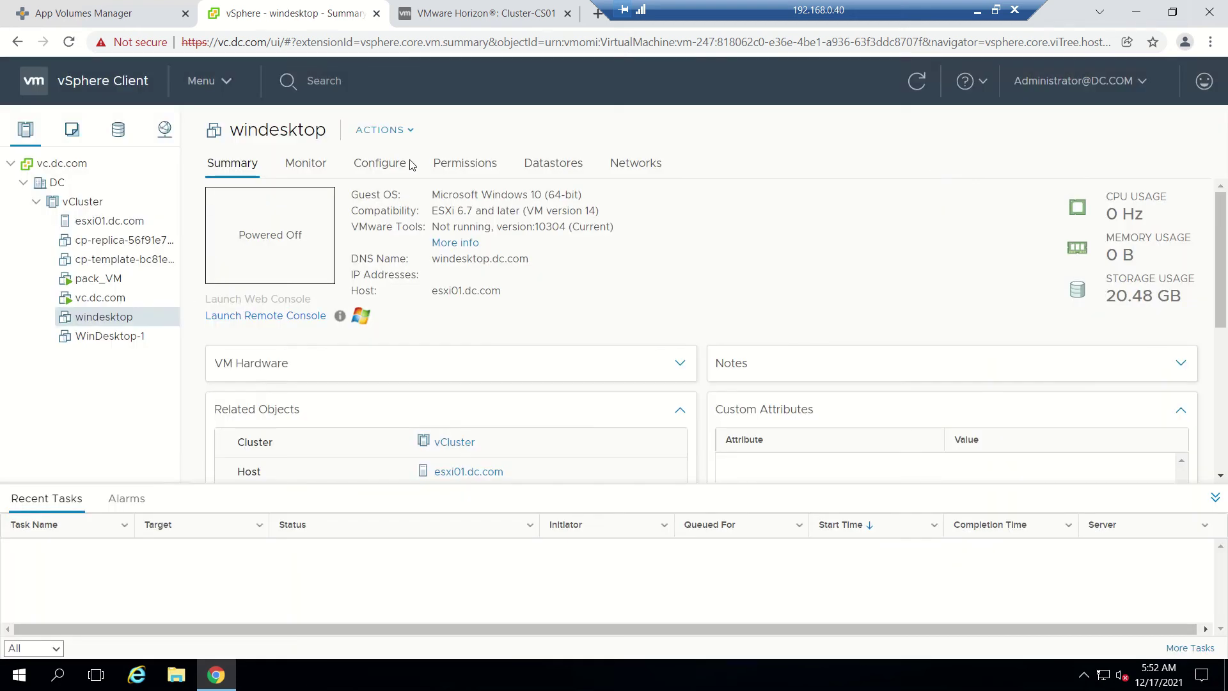
pyautogui.click(403, 130)
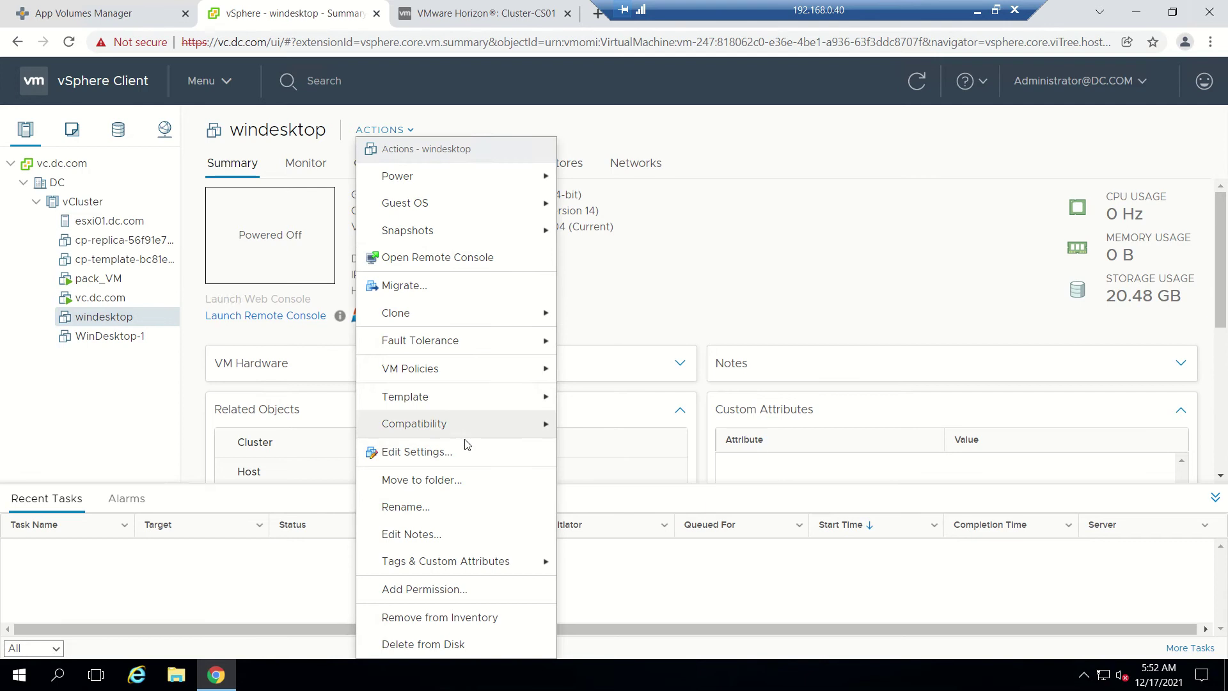
pyautogui.moveTo(461, 231)
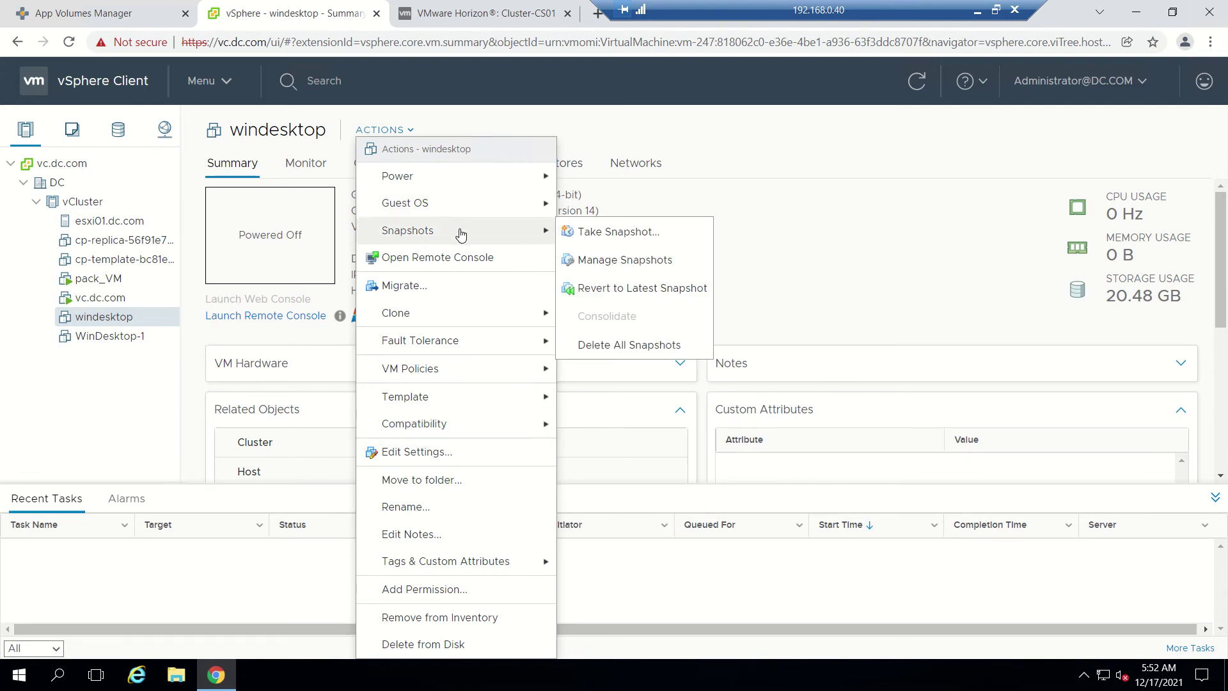
pyautogui.click(627, 269)
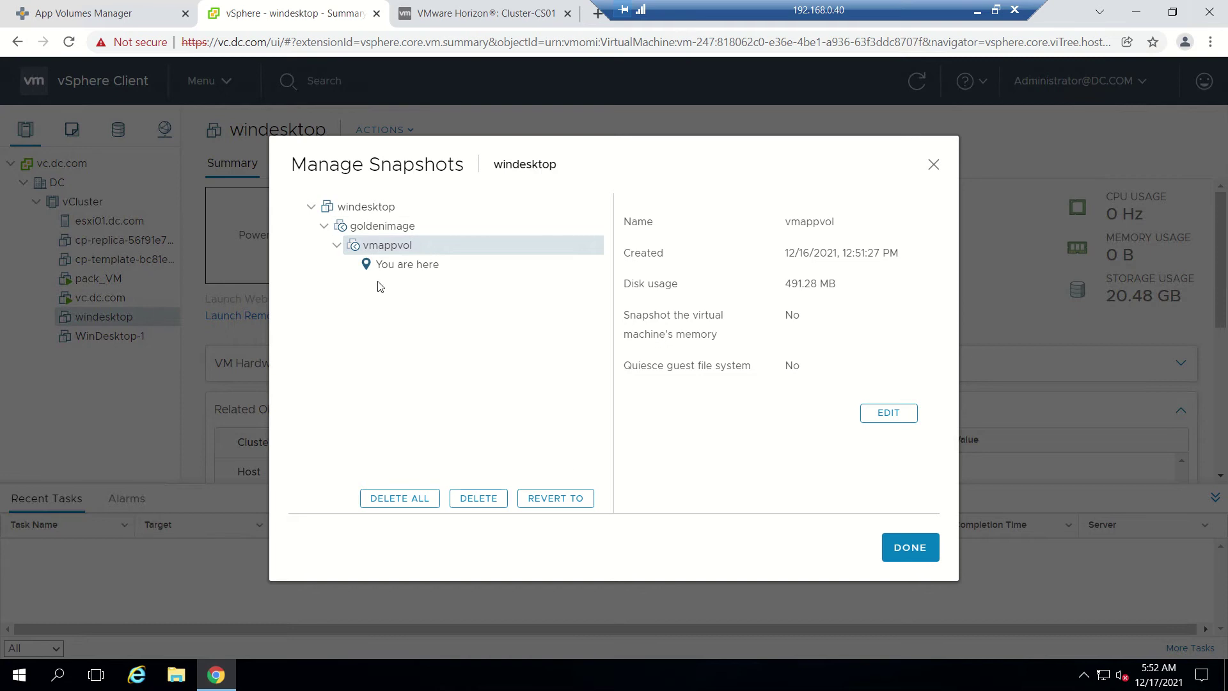
pyautogui.click(933, 164)
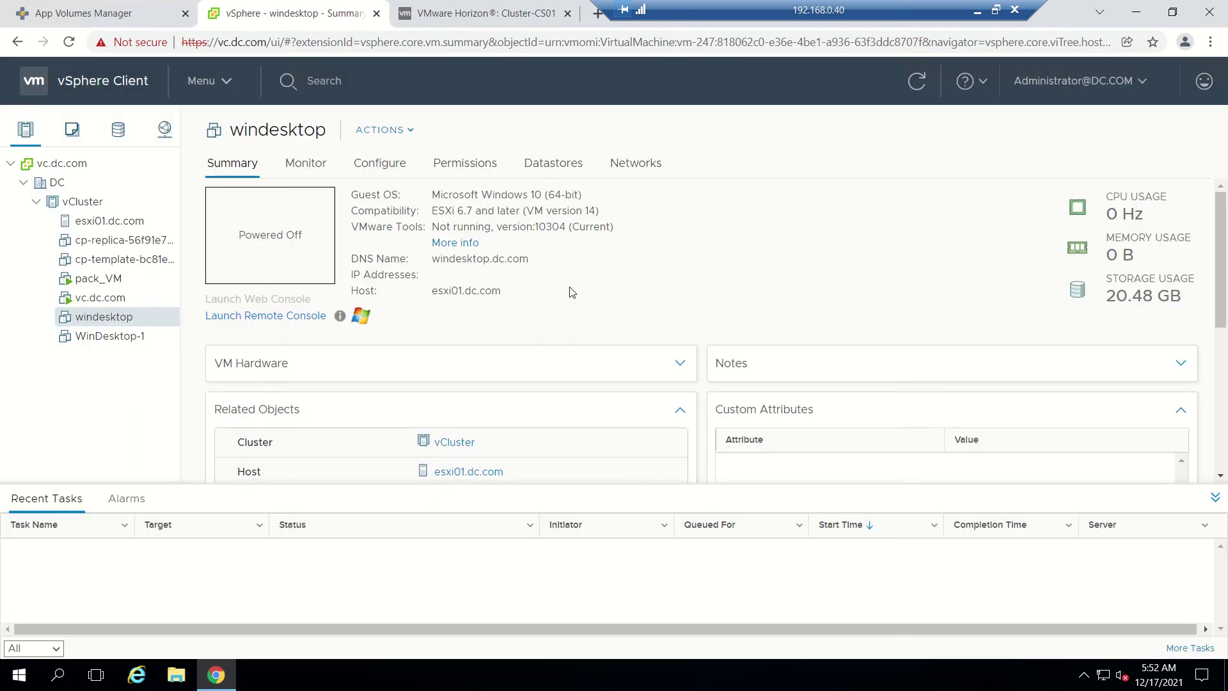
# - Look through the pack_VM and cp-replica virtual machines and the esxi01.dc.com host in the inventory
pyautogui.click(96, 279)
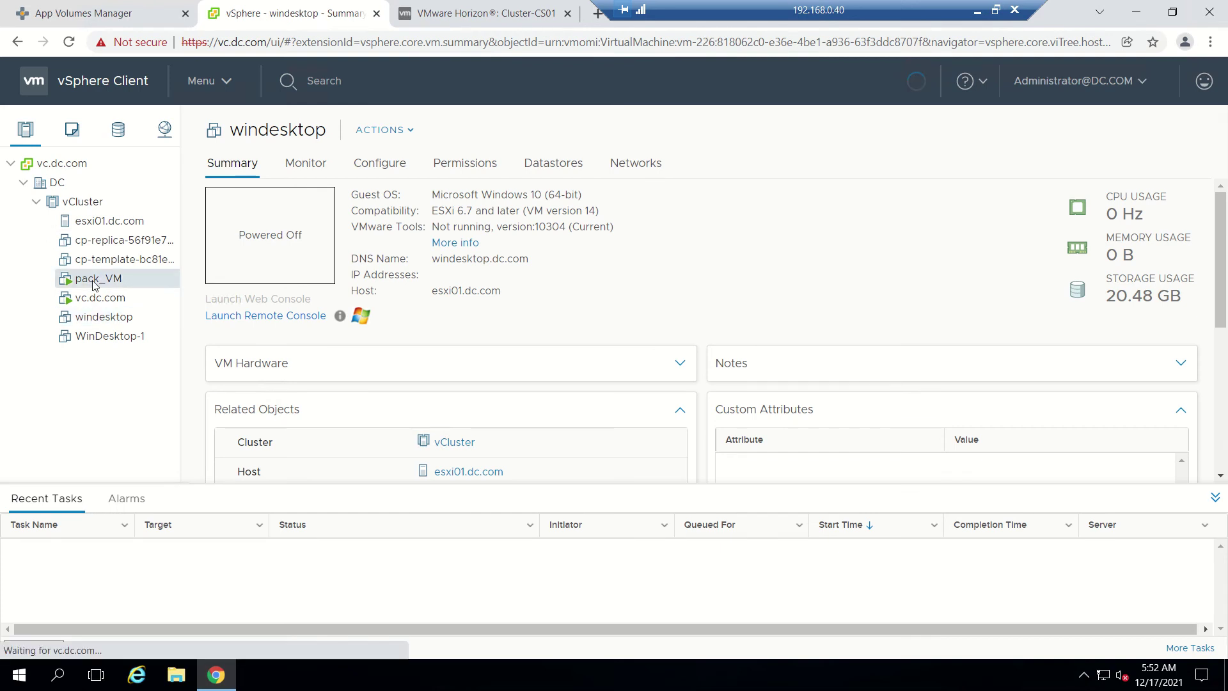
pyautogui.click(115, 240)
pyautogui.click(82, 222)
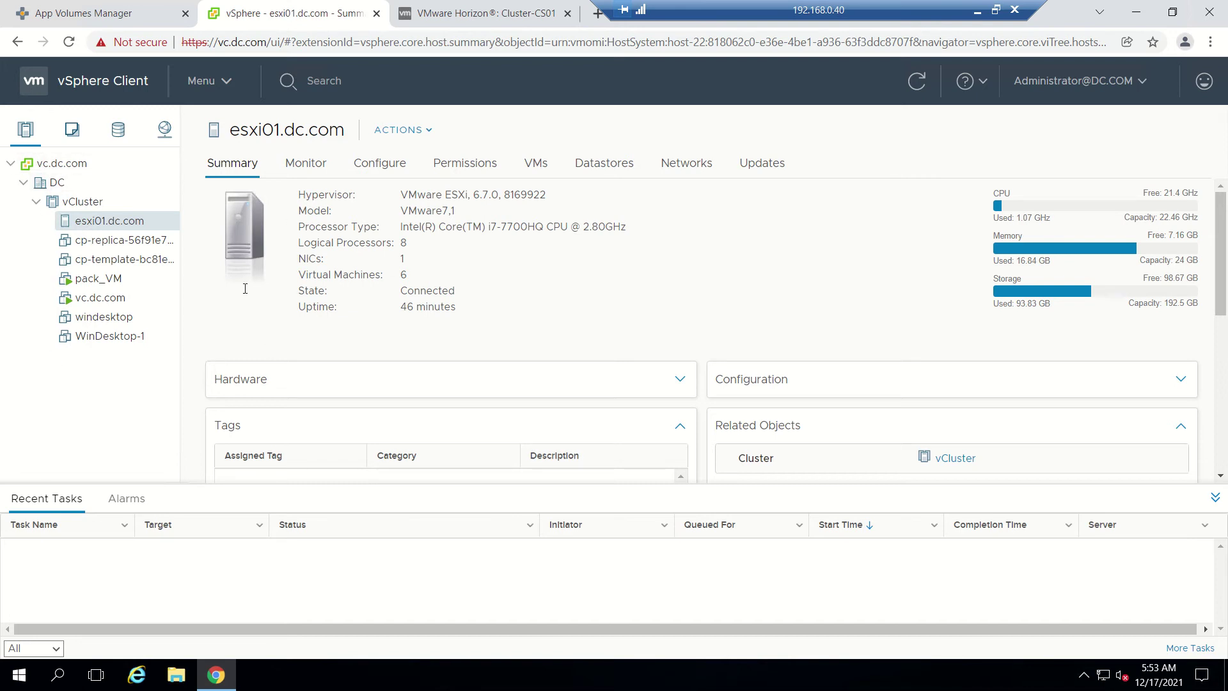
# - Switch to the VMware Horizon console and examine the vCenter Server details of the DesktopFpool desktop pool
pyautogui.click(478, 20)
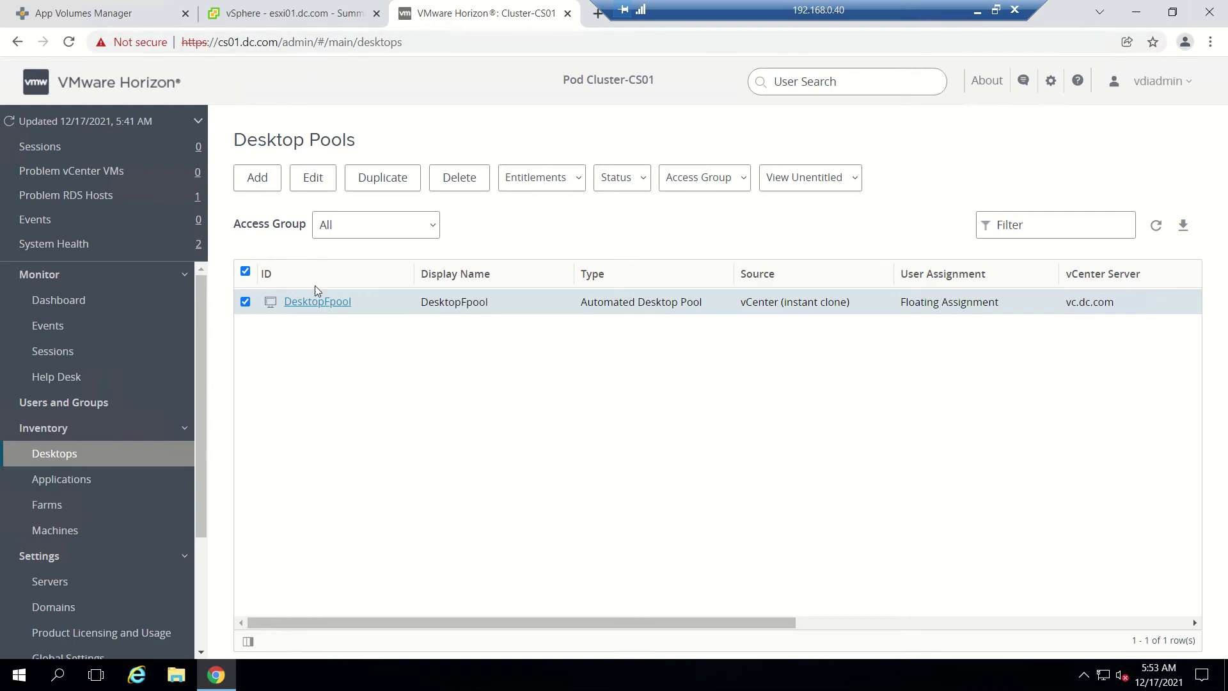
pyautogui.click(329, 301)
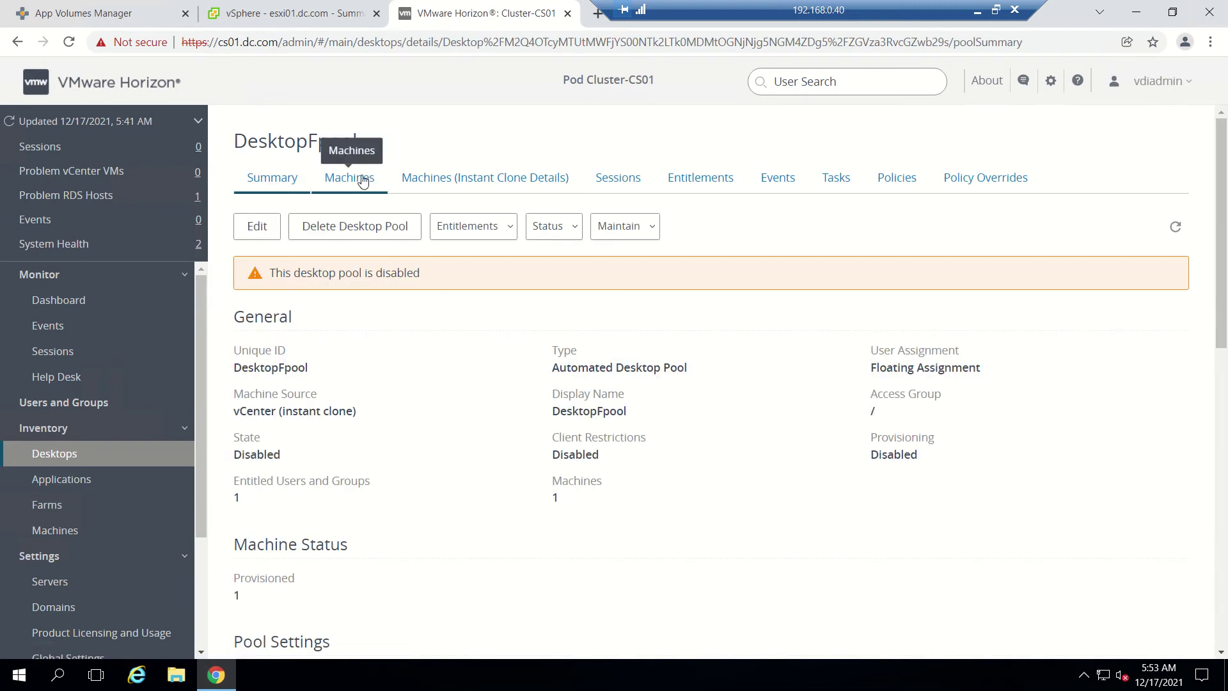
pyautogui.scroll(-10, 608, 524)
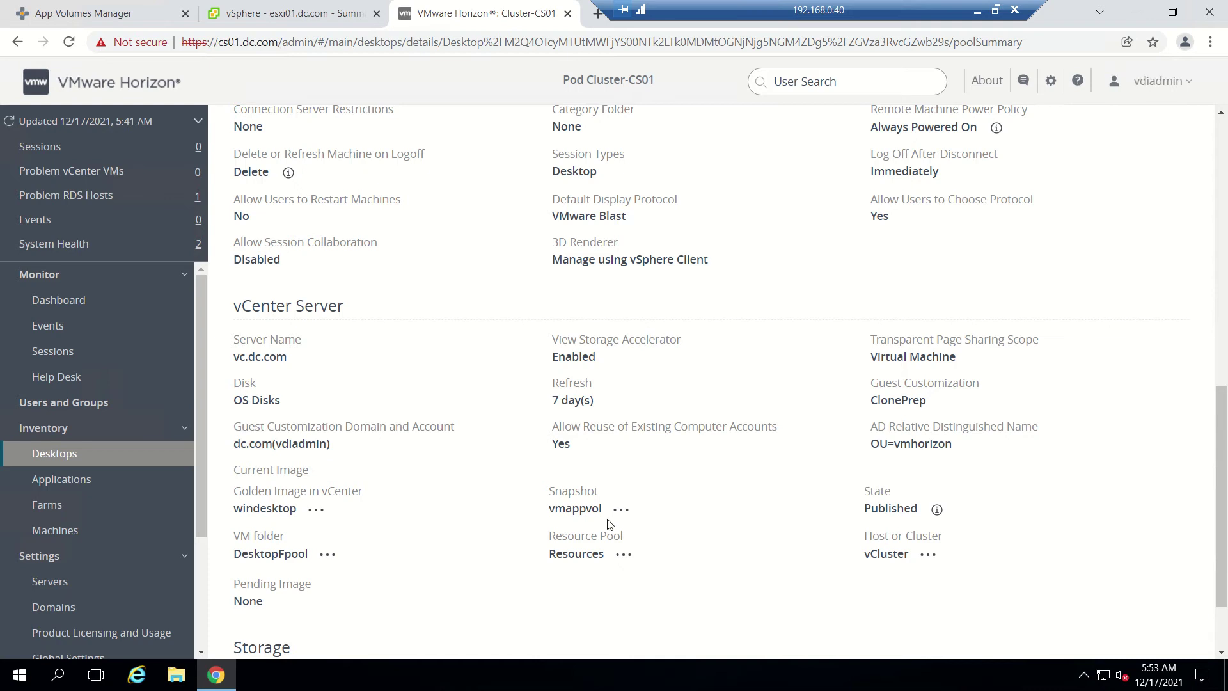
pyautogui.scroll(-1, 609, 524)
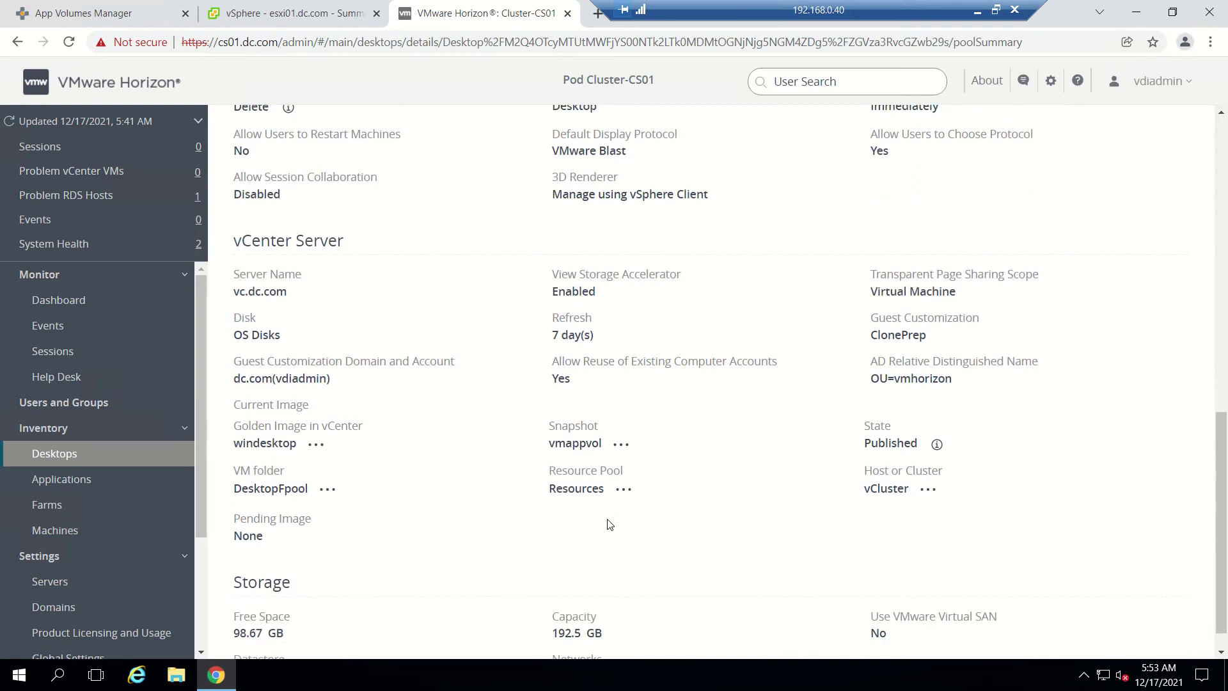
# - Check the full paths of the pool's current snapshot and its golden image in vCenter
pyautogui.click(621, 443)
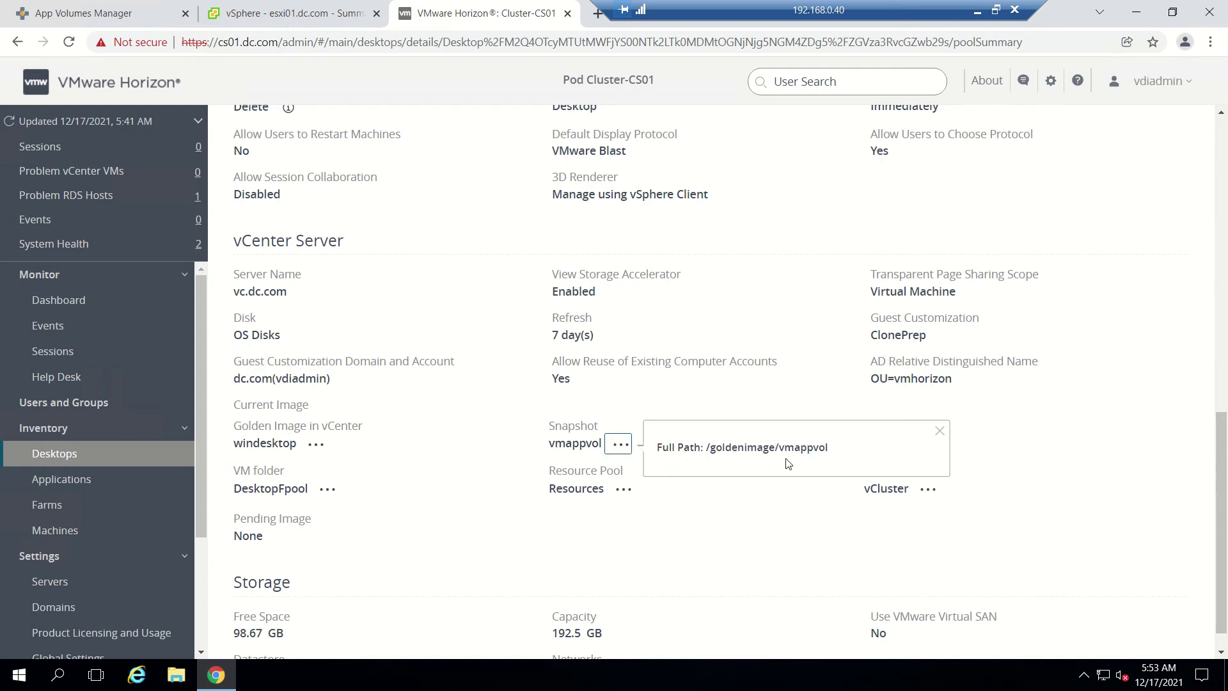
pyautogui.click(753, 535)
pyautogui.click(318, 448)
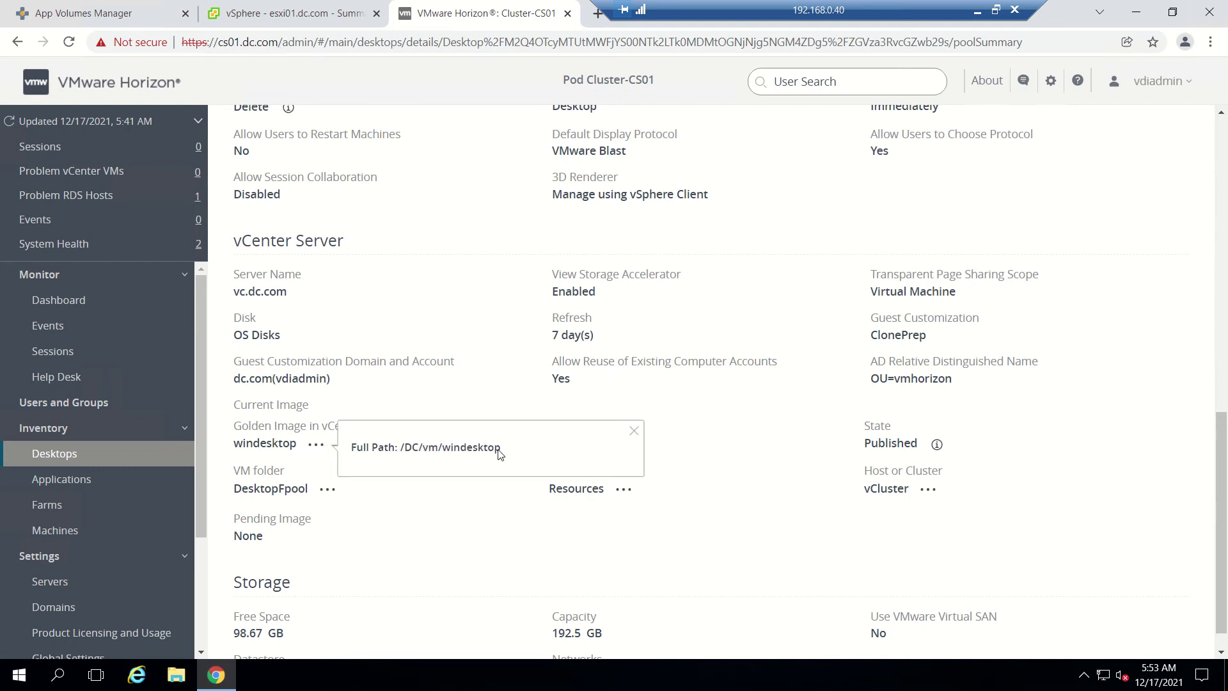
pyautogui.moveTo(506, 451); pyautogui.dragTo(438, 447)
pyautogui.click(450, 524)
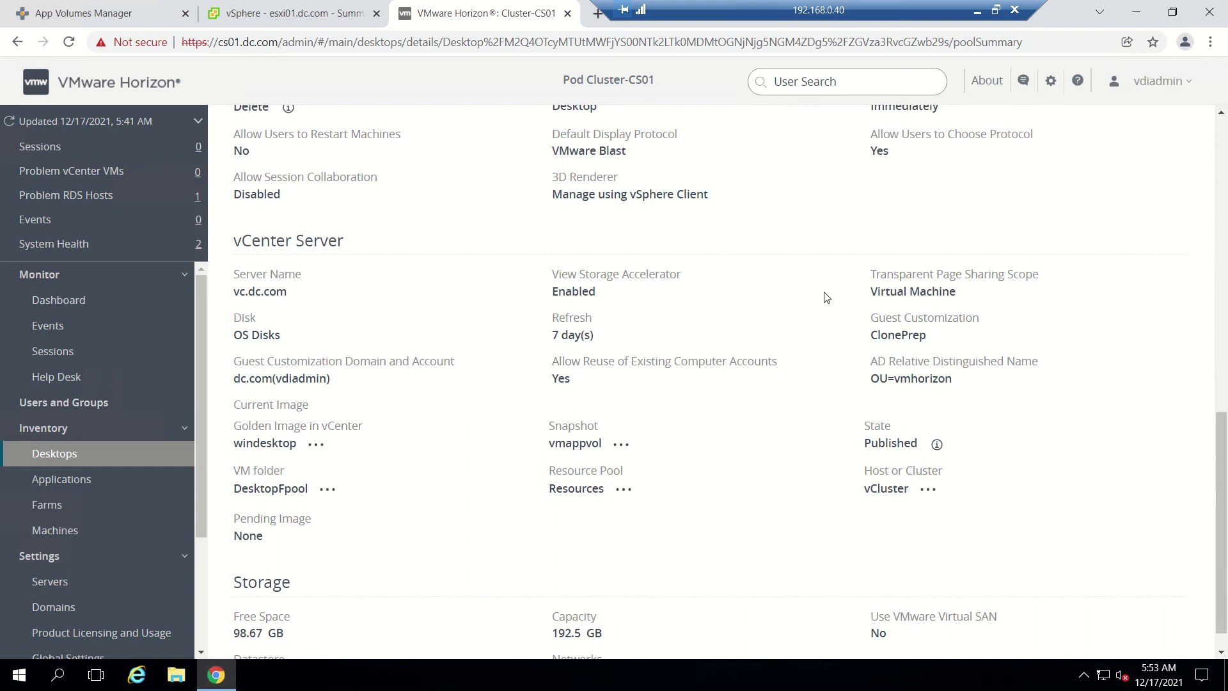
pyautogui.scroll(14, 825, 280)
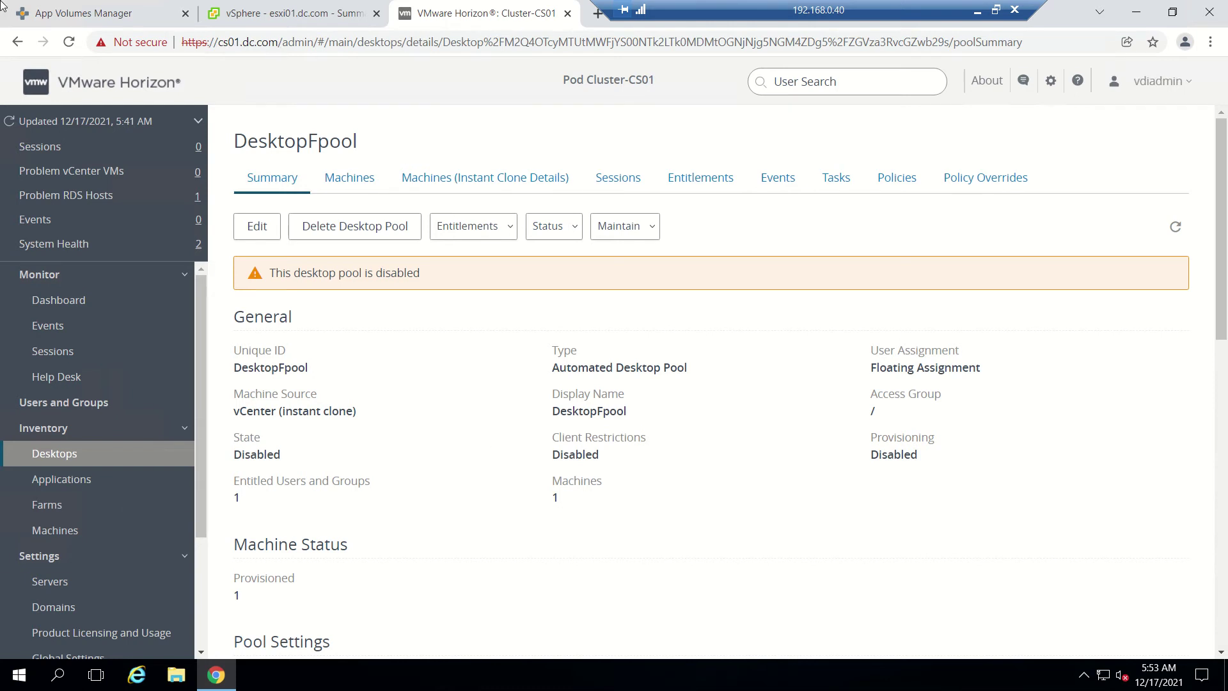
# - Switch to App Volumes Manager and review the packages and applications in the inventory
pyautogui.click(97, 13)
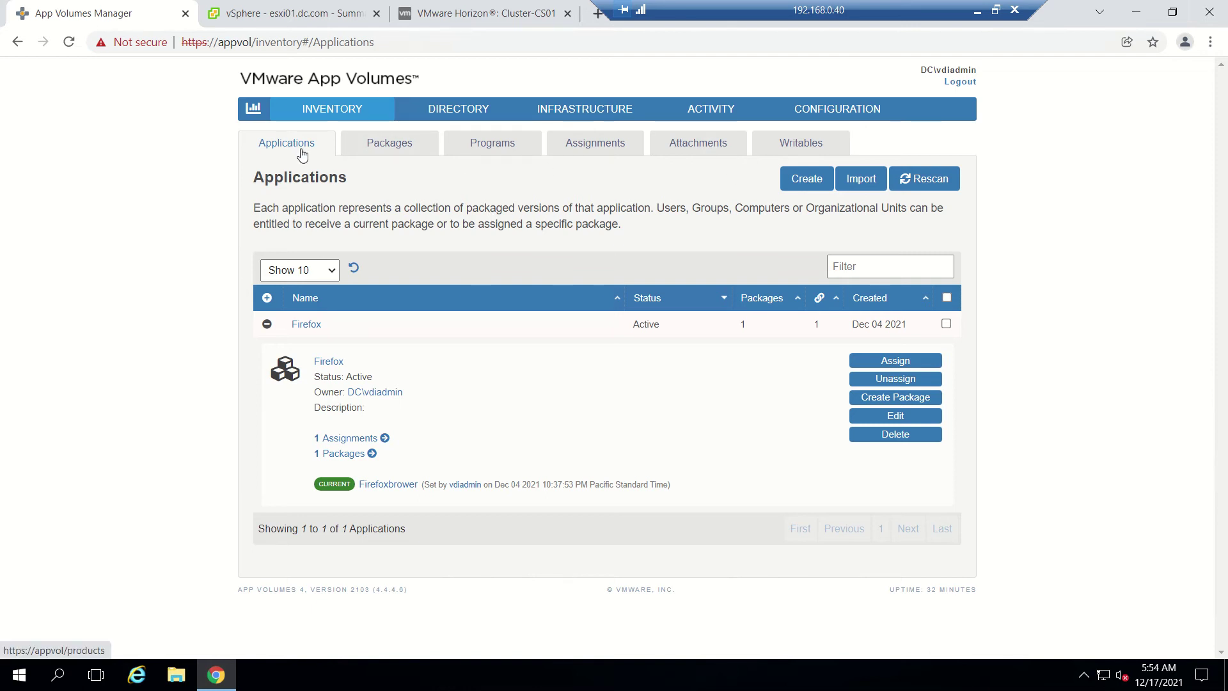
pyautogui.click(403, 144)
pyautogui.click(313, 142)
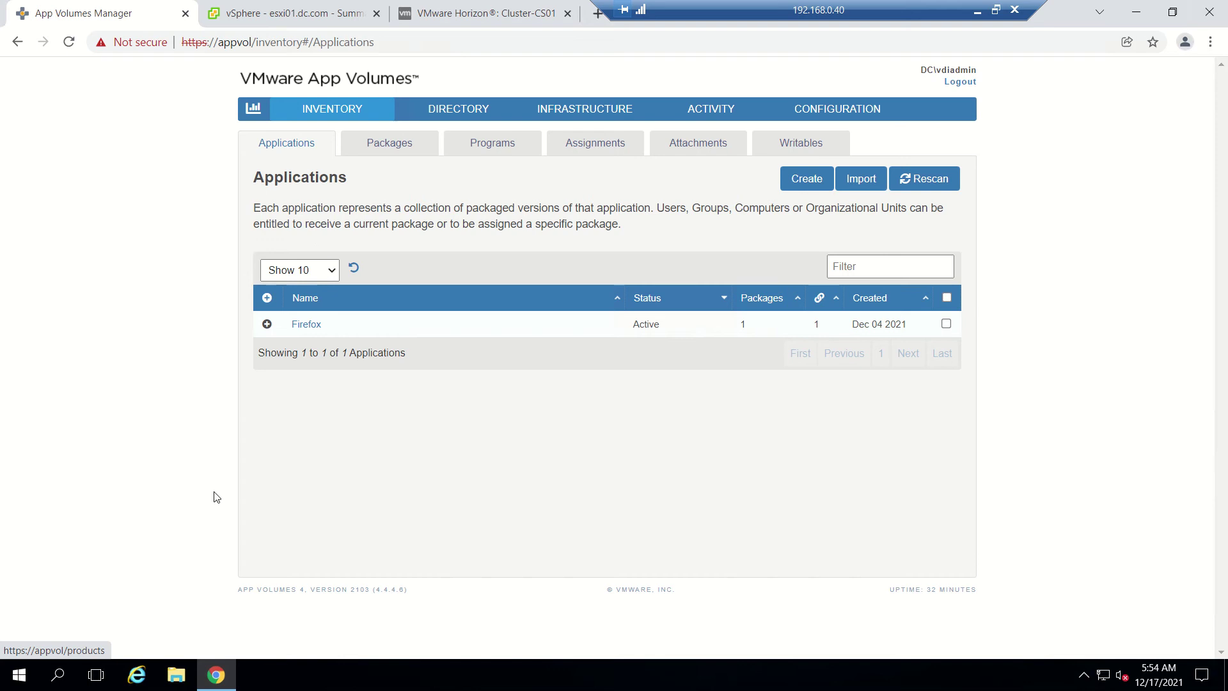
# - Copy the IP address of pack_VM from its summary in vSphere Client and start Remote Desktop Connection
pyautogui.click(306, 14)
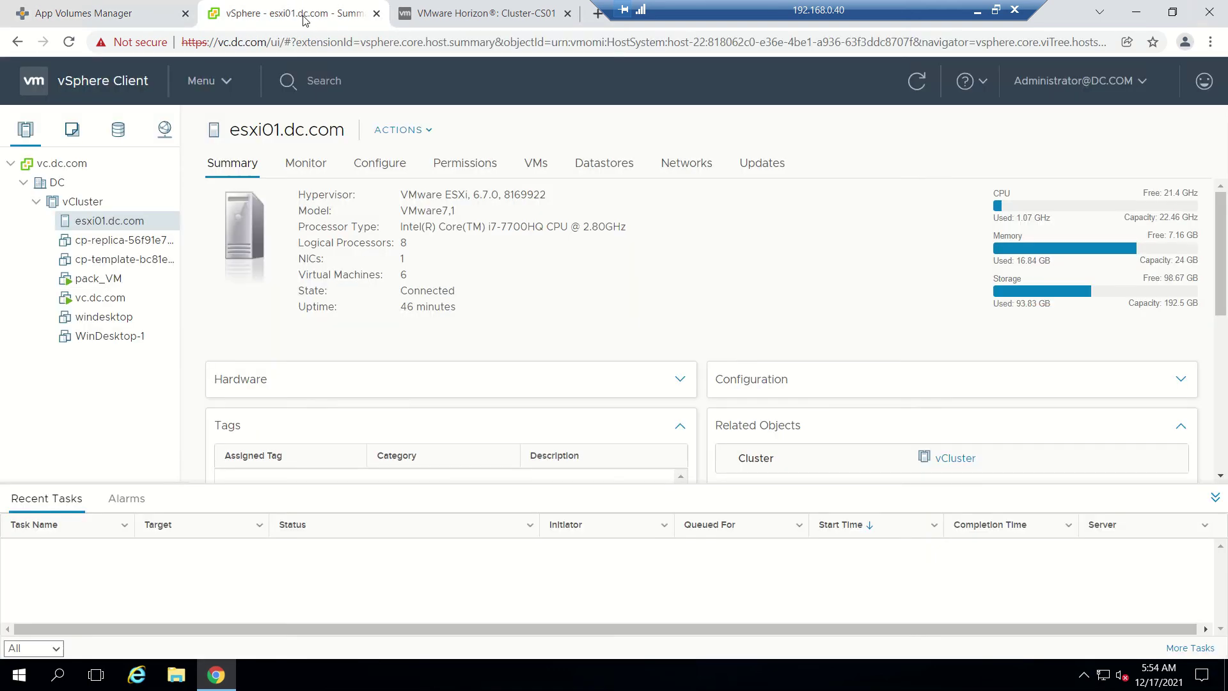
pyautogui.click(106, 284)
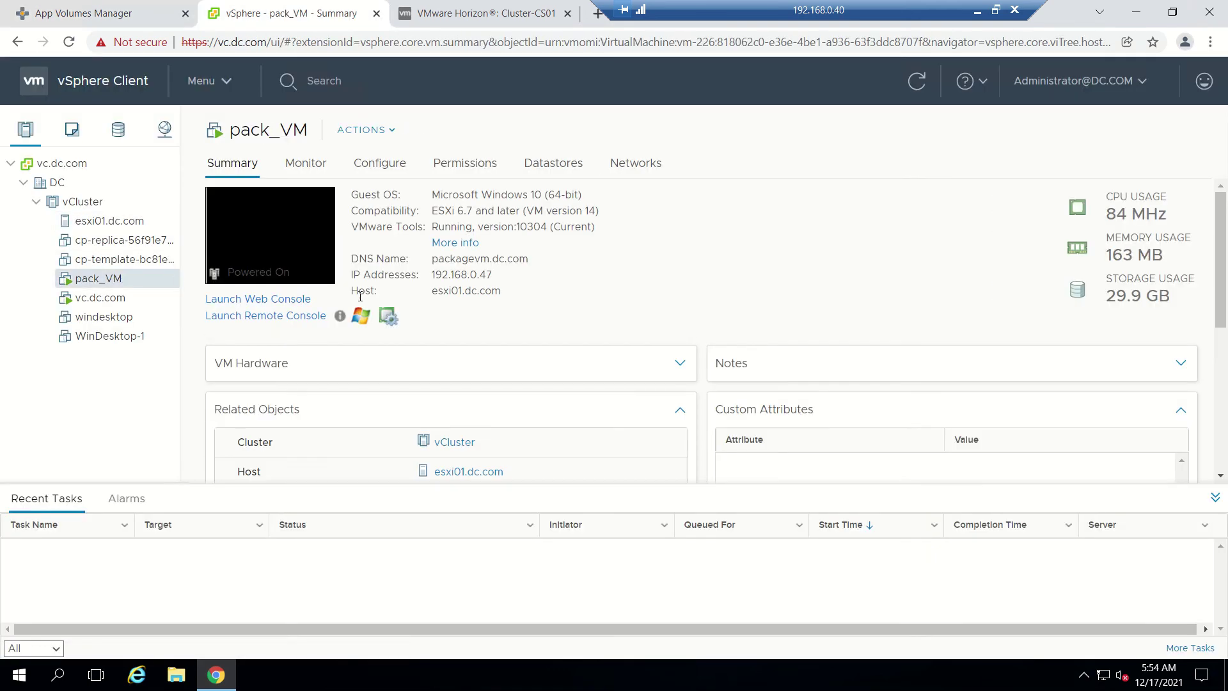
pyautogui.moveTo(496, 275); pyautogui.dragTo(434, 274)
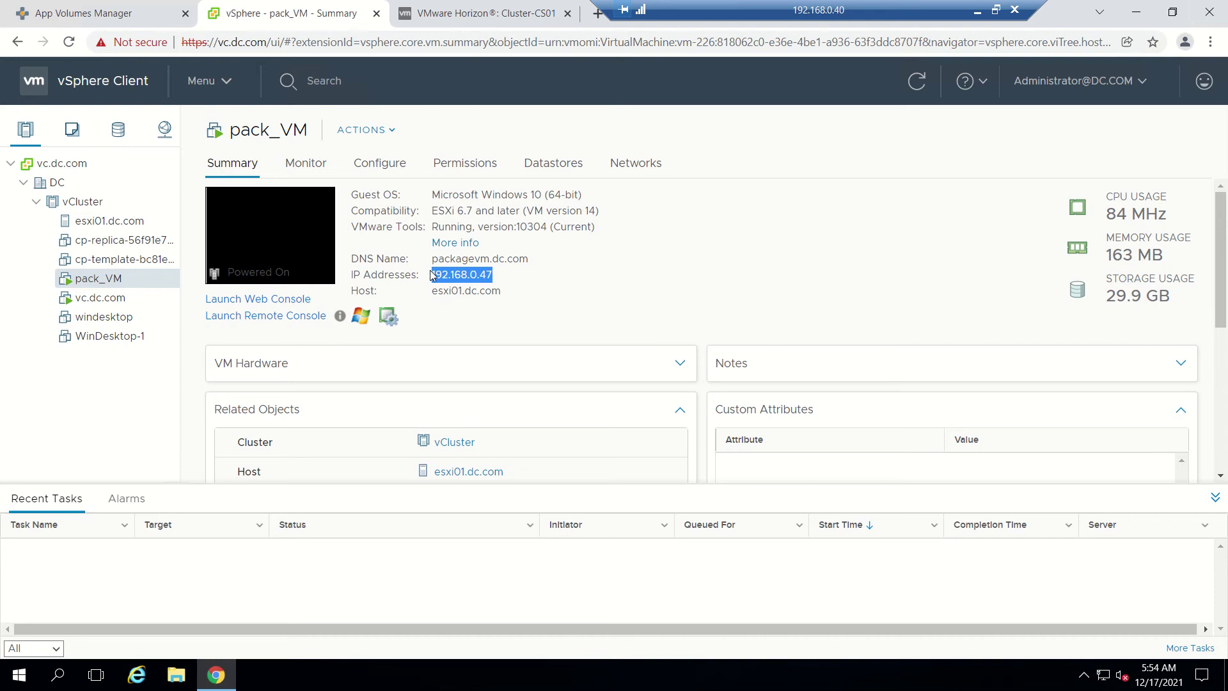
pyautogui.press('super+x')
pyautogui.click(111, 610)
pyautogui.click(126, 621)
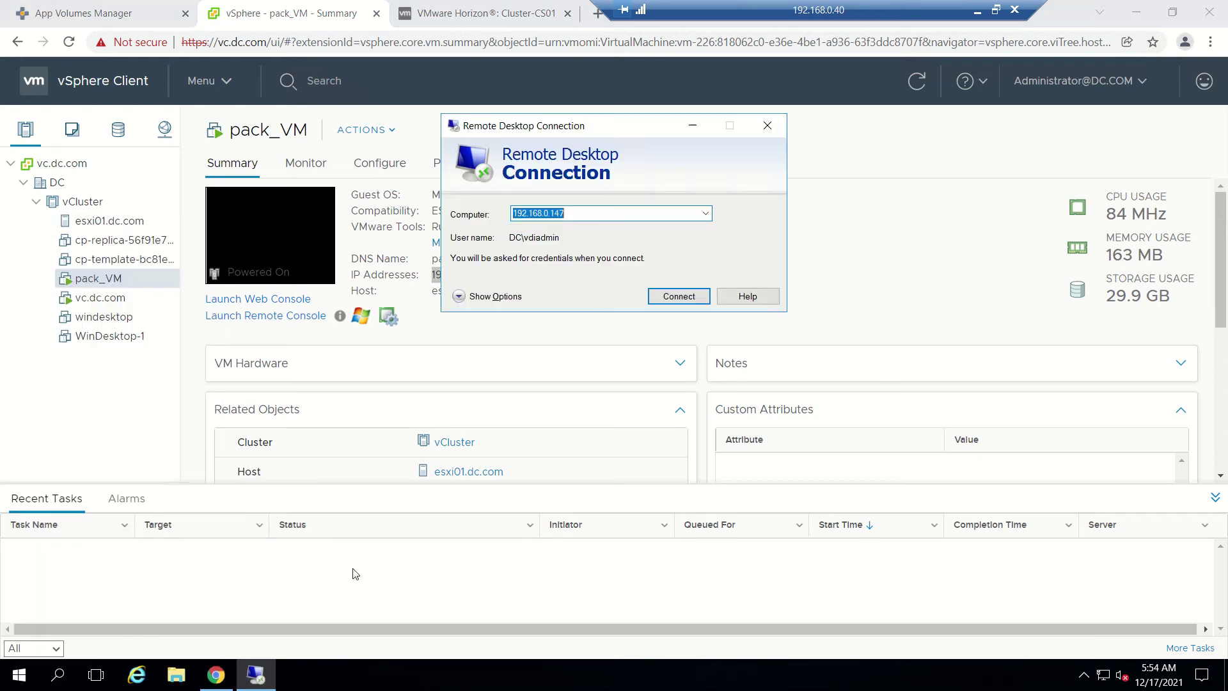
pyautogui.click(678, 298)
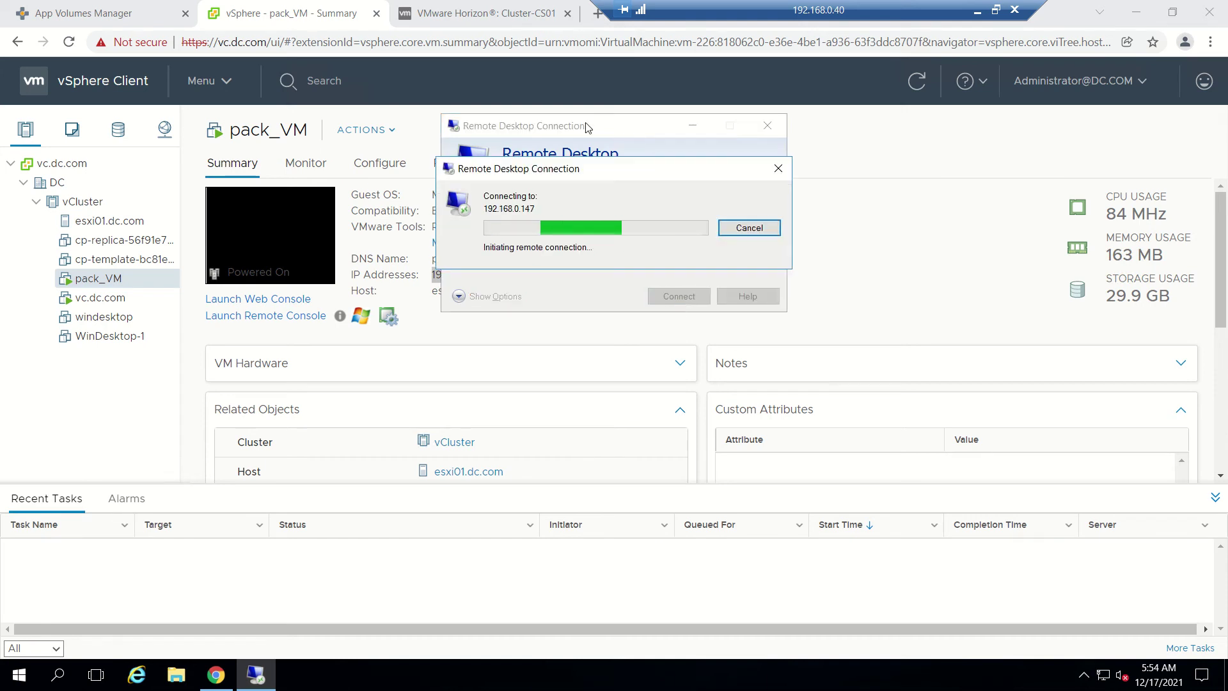
pyautogui.moveTo(566, 163); pyautogui.dragTo(747, 139)
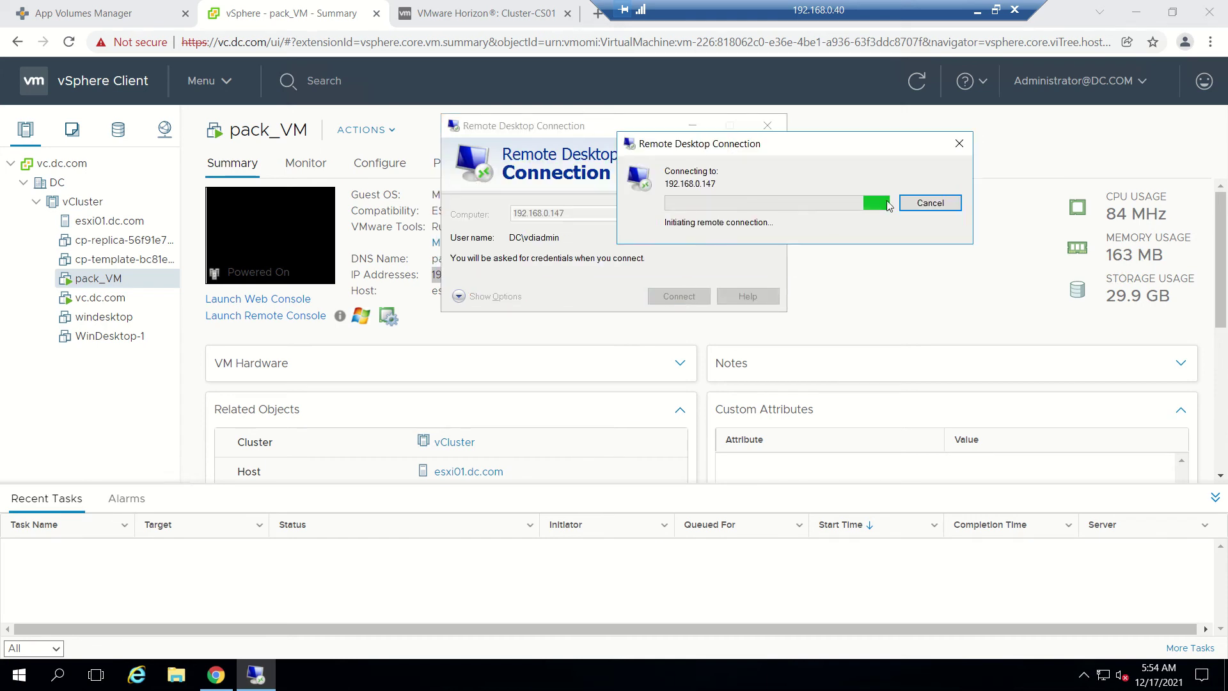
pyautogui.click(930, 204)
# - Connect to 192.168.0.47 over Remote Desktop and sign in with the account password
pyautogui.doubleClick(658, 213)
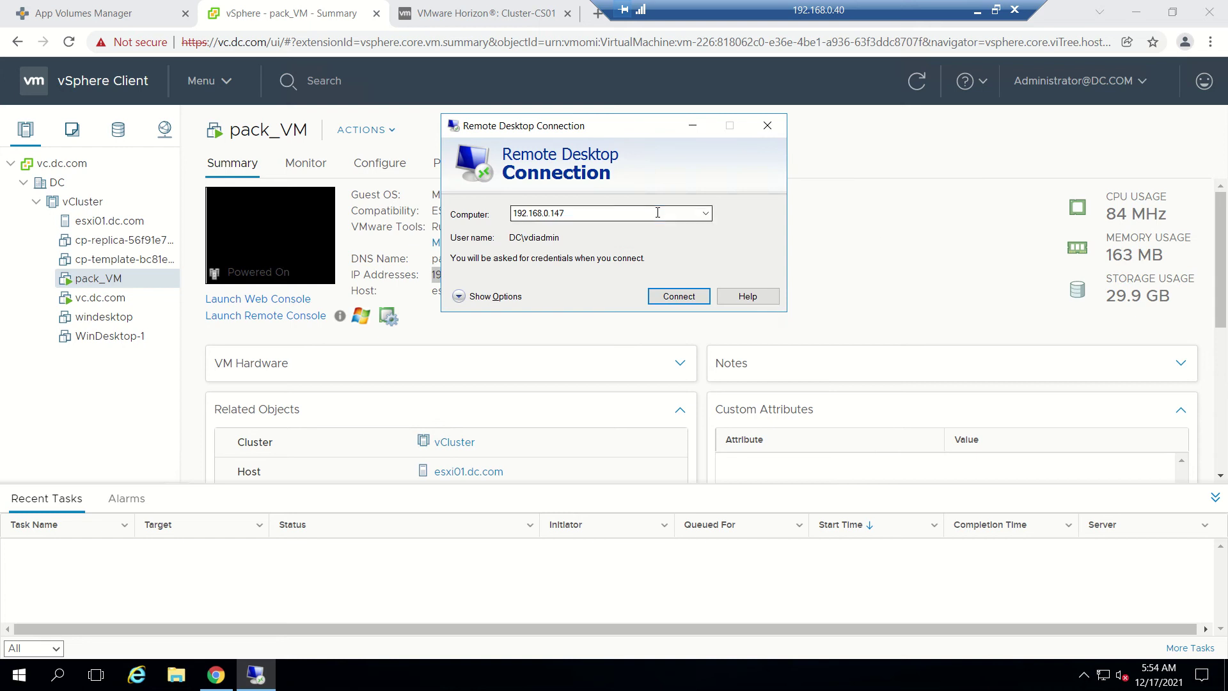
pyautogui.hotkey('ctrl', 'v')
pyautogui.click(669, 296)
pyautogui.write('******')
pyautogui.press('BackSpace')
pyautogui.press('BackSpace')
pyautogui.press('BackSpace')
pyautogui.press('BackSpace')
pyautogui.press('BackSpace')
pyautogui.press('BackSpace')
pyautogui.write('*******')
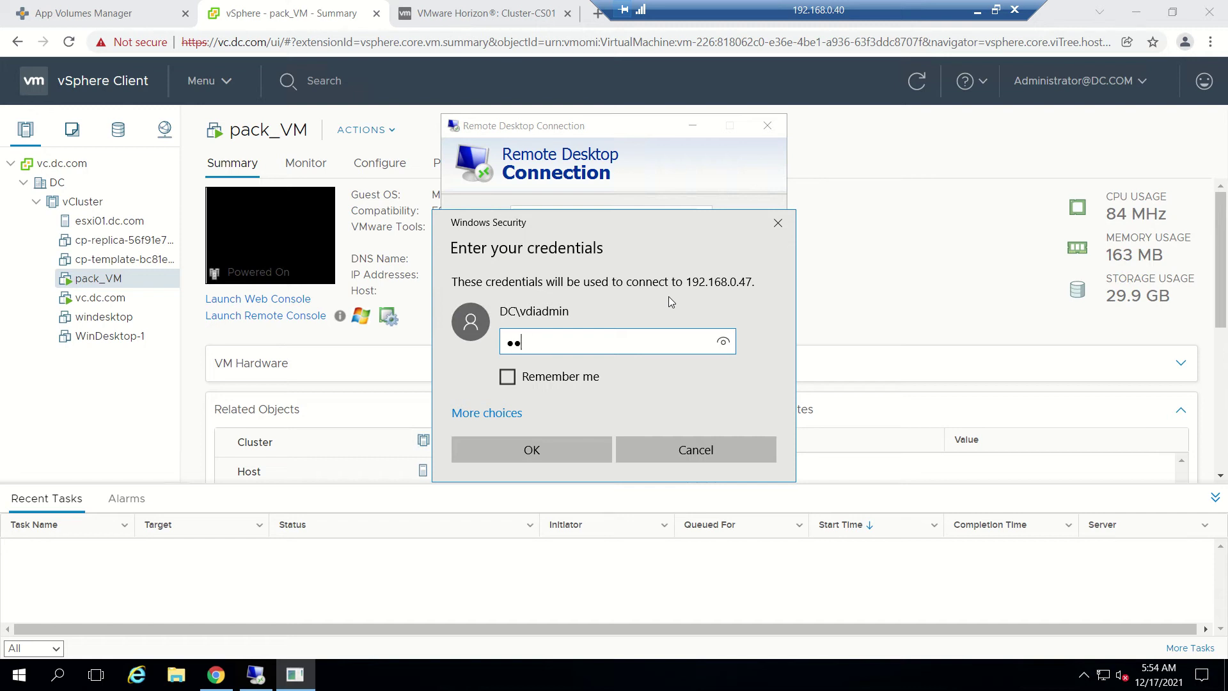
pyautogui.press('Return')
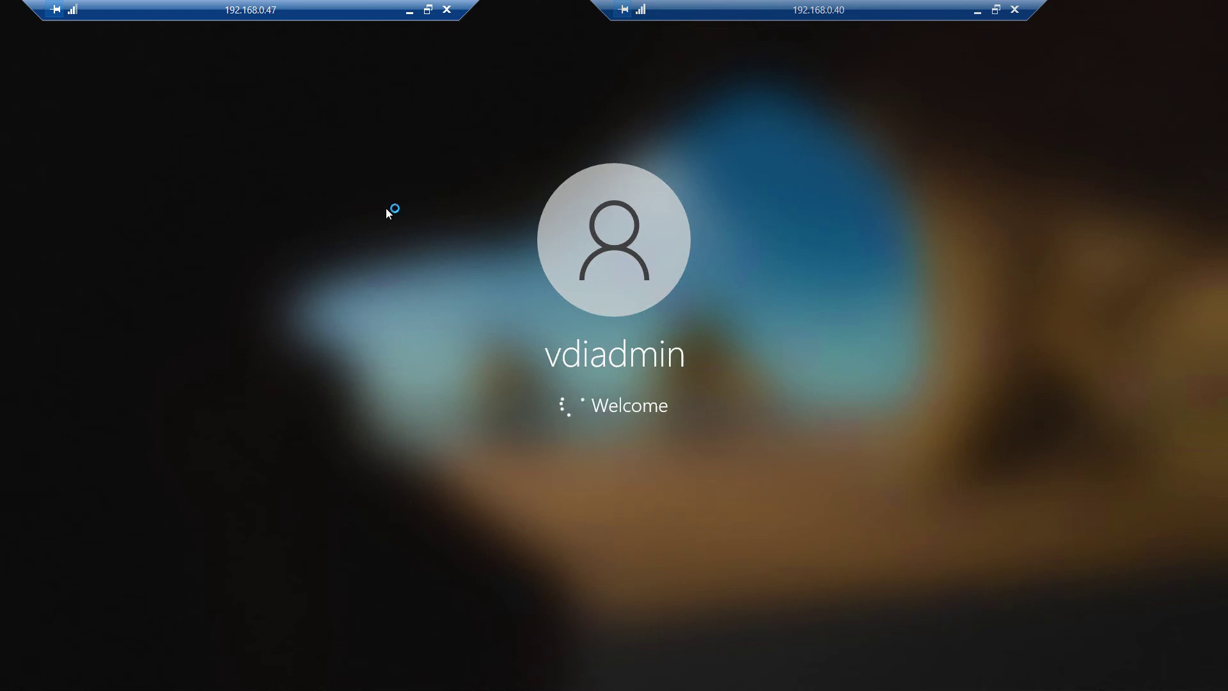
pyautogui.click(977, 11)
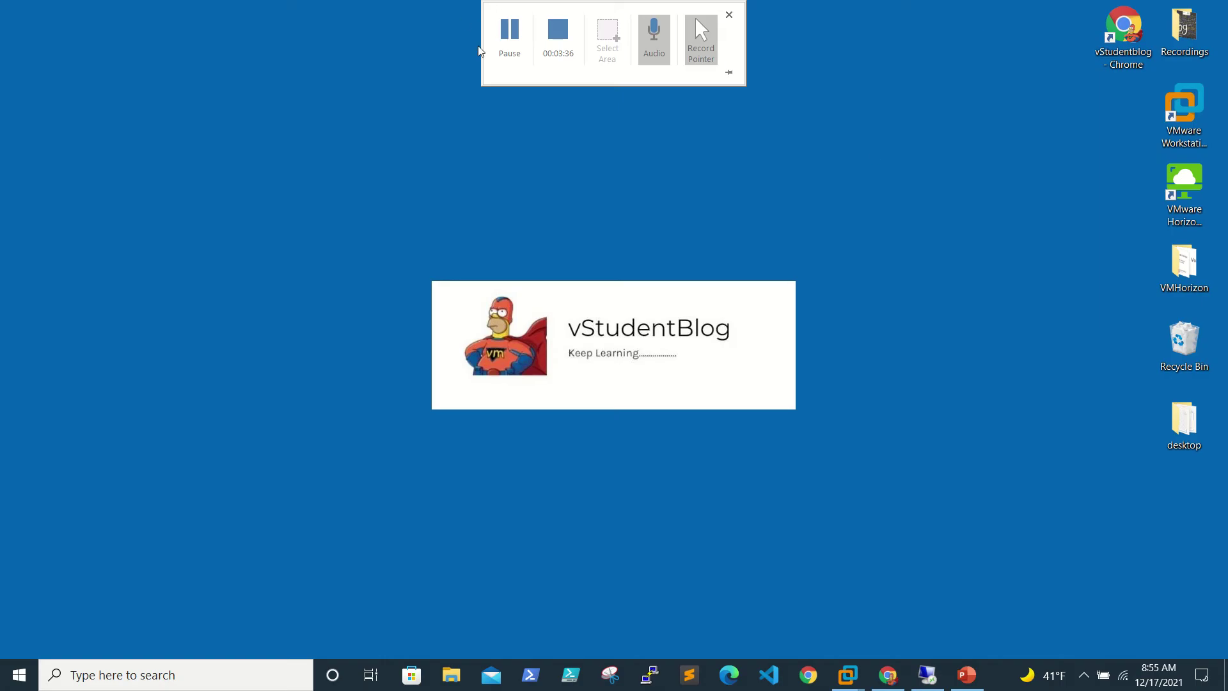
pyautogui.click(510, 36)
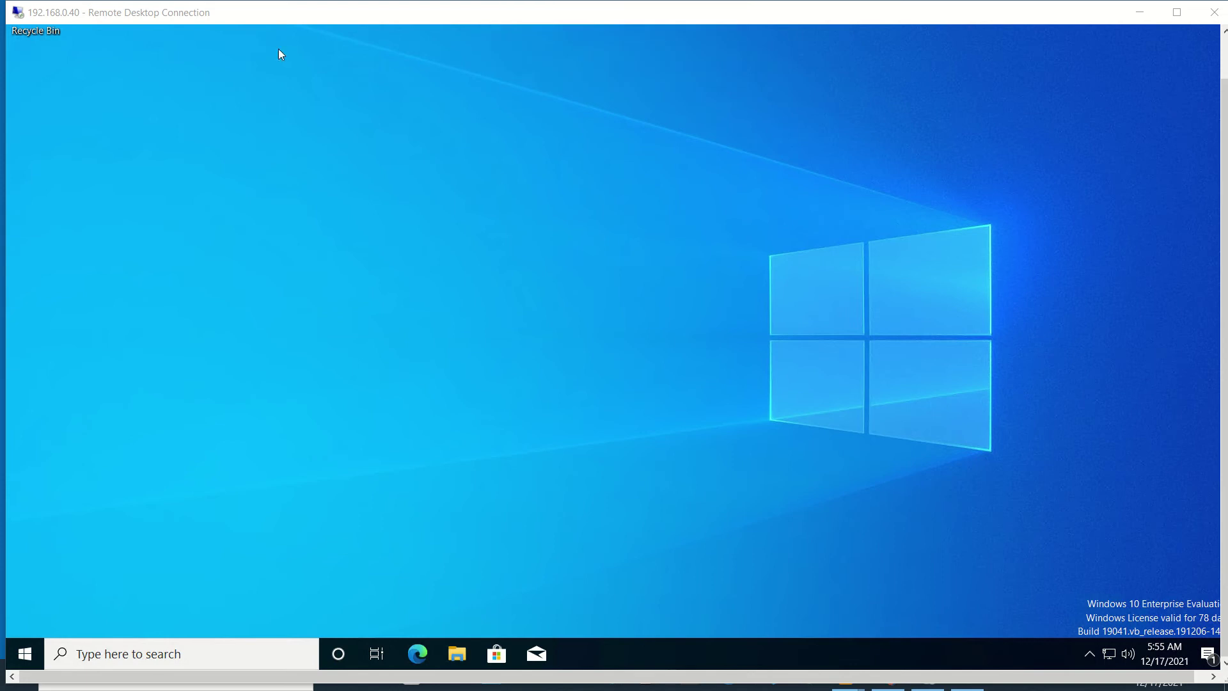
pyautogui.doubleClick(266, 17)
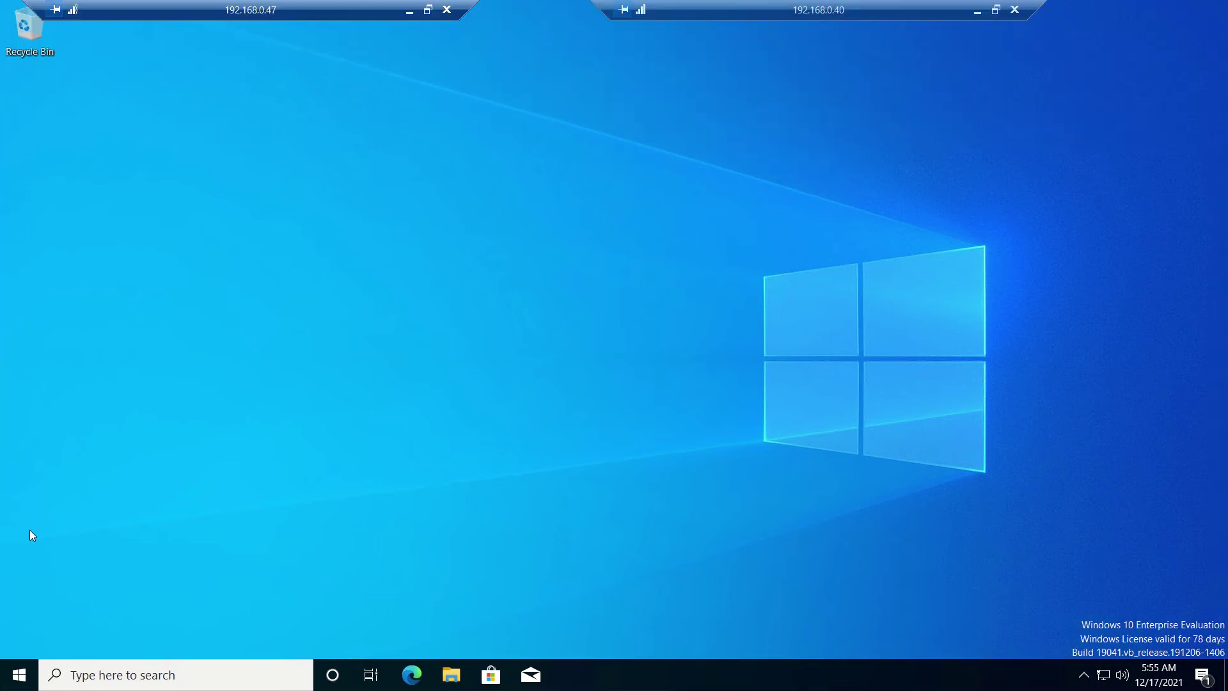
# - Open the shared folder \\appvol\c$\temp on the packaging machine and check its VLC installers and full path
pyautogui.rightClick(12, 683)
pyautogui.click(83, 607)
pyautogui.click(106, 622)
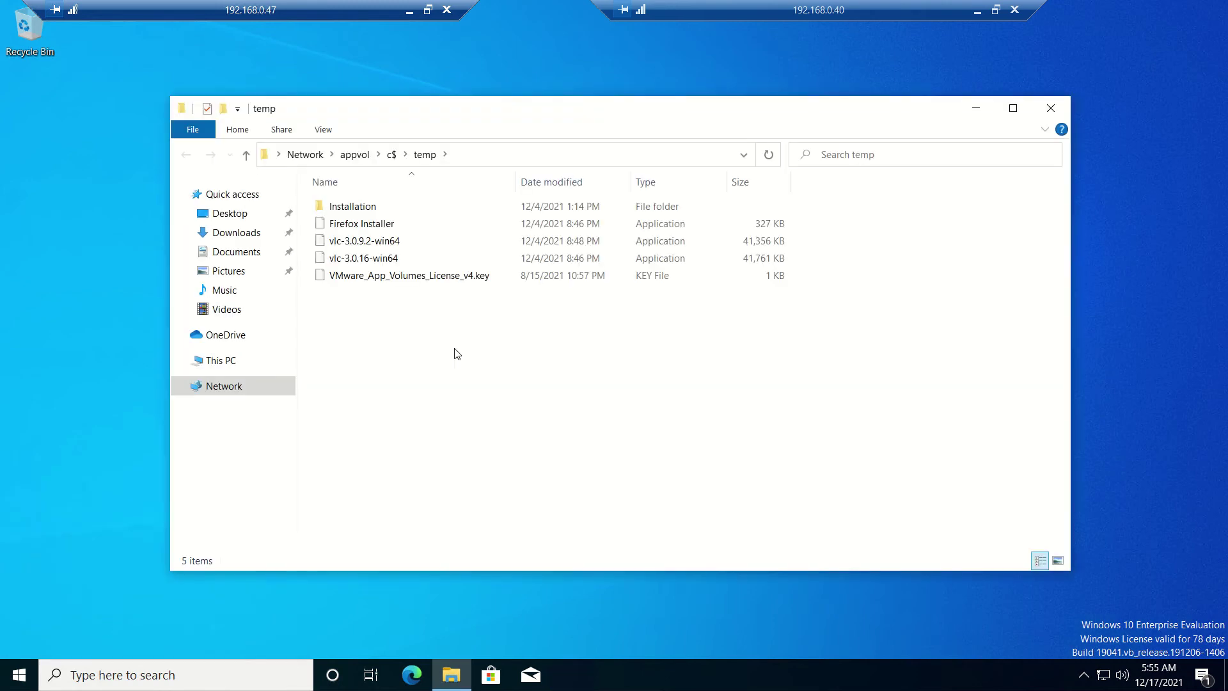
pyautogui.click(389, 248)
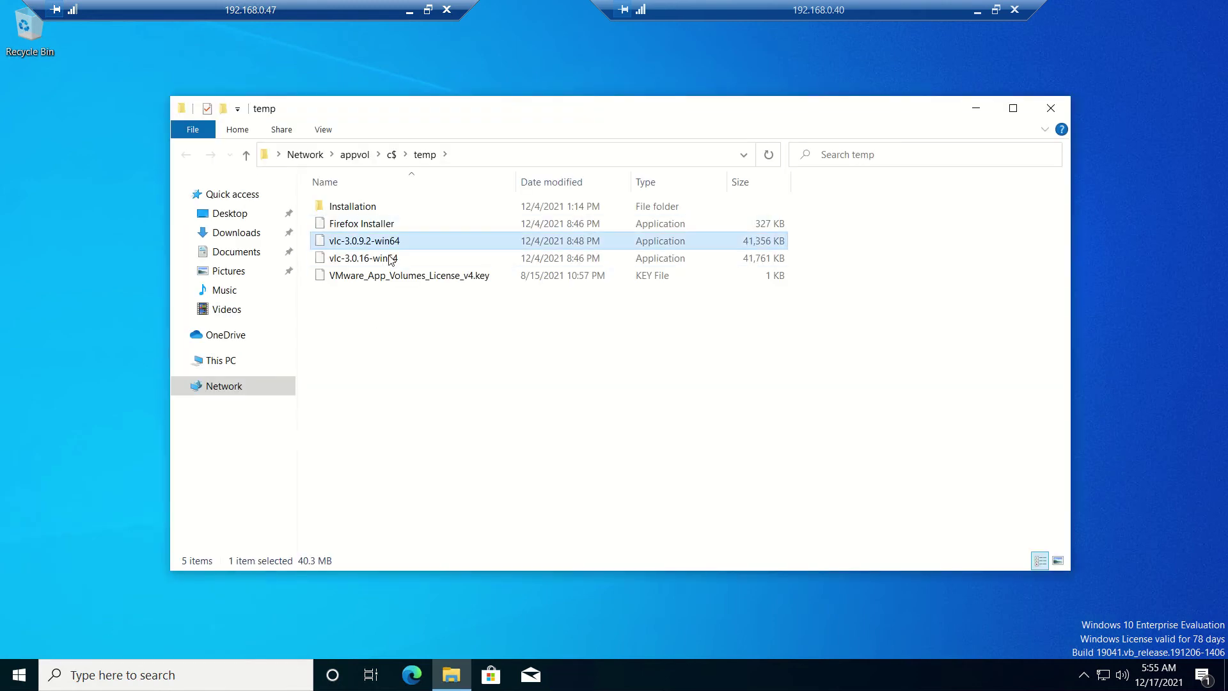
pyautogui.click(391, 259)
pyautogui.click(487, 157)
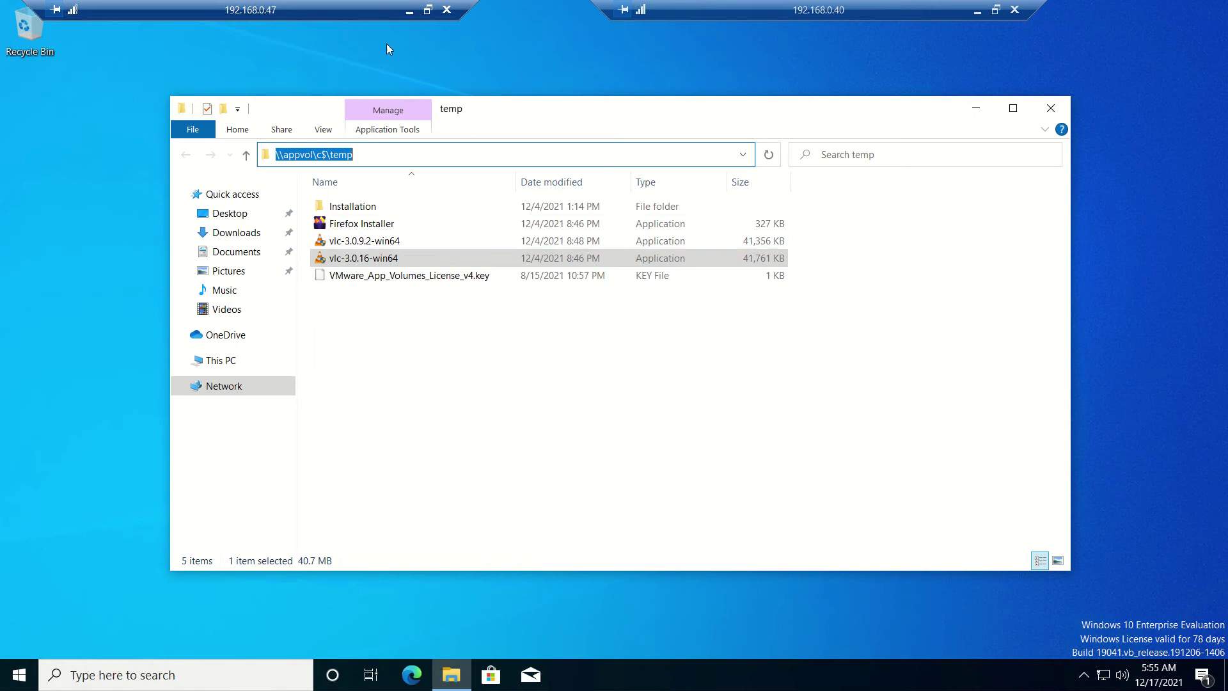
# - Switch to App Volumes Manager and create an application named VLC with description VLC, keeping the package creation option enabled
pyautogui.click(410, 8)
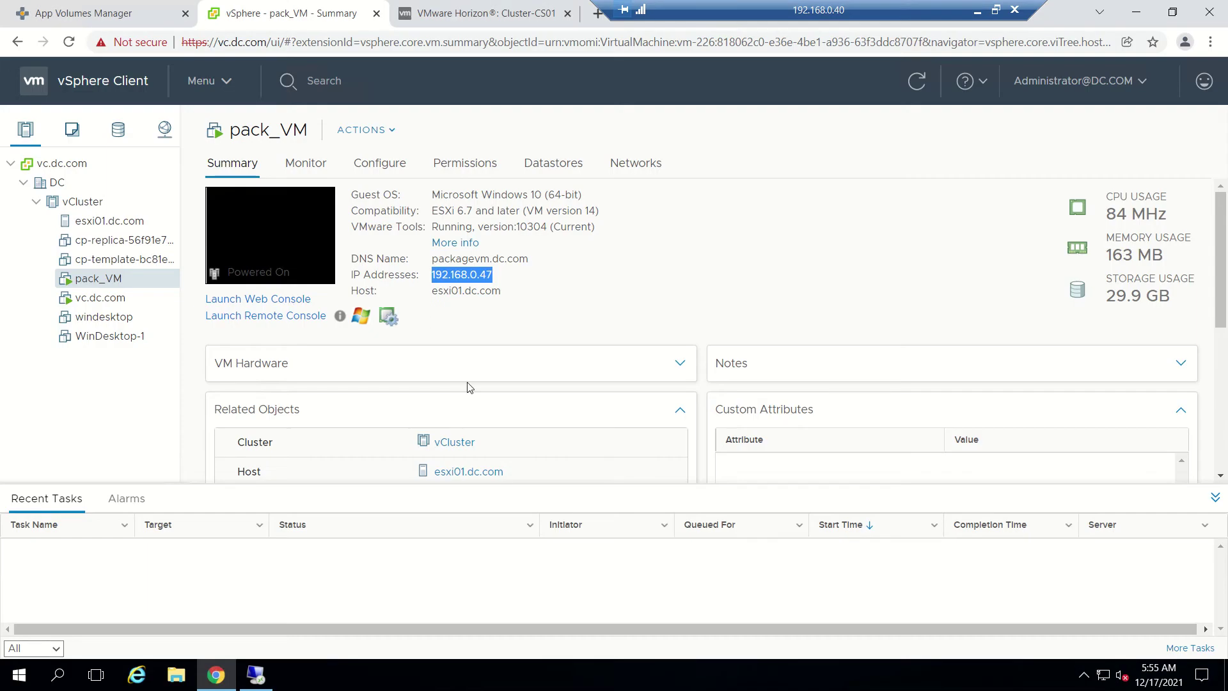
pyautogui.click(77, 24)
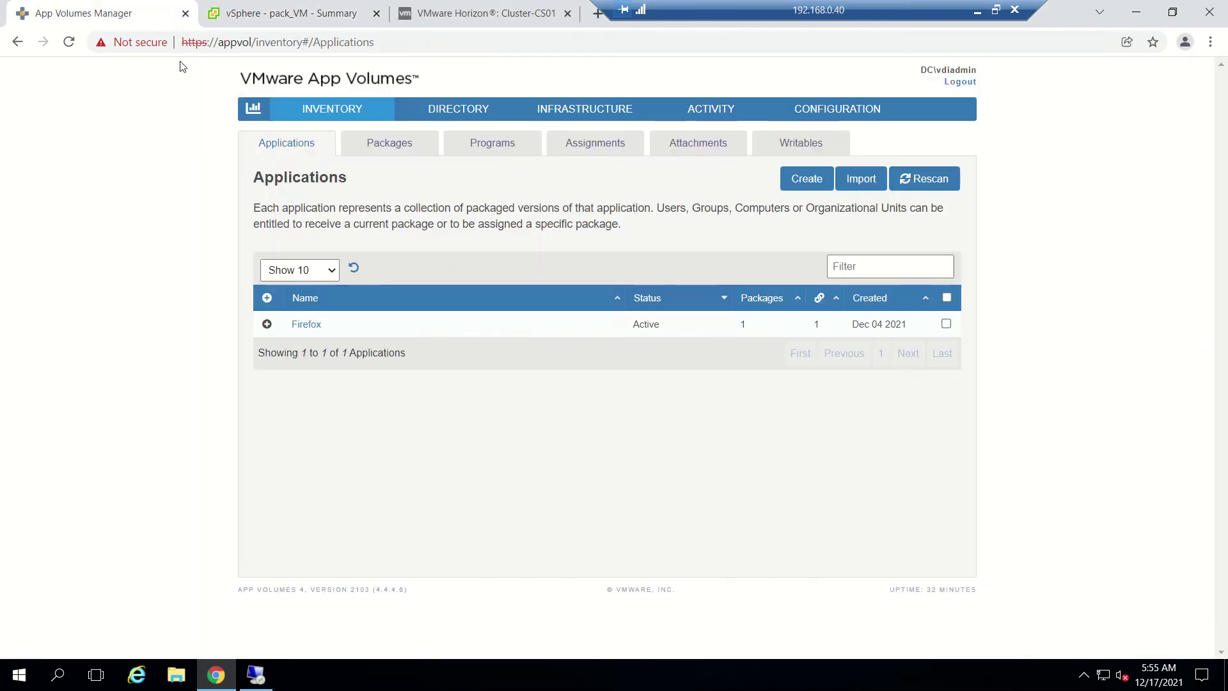
pyautogui.click(799, 188)
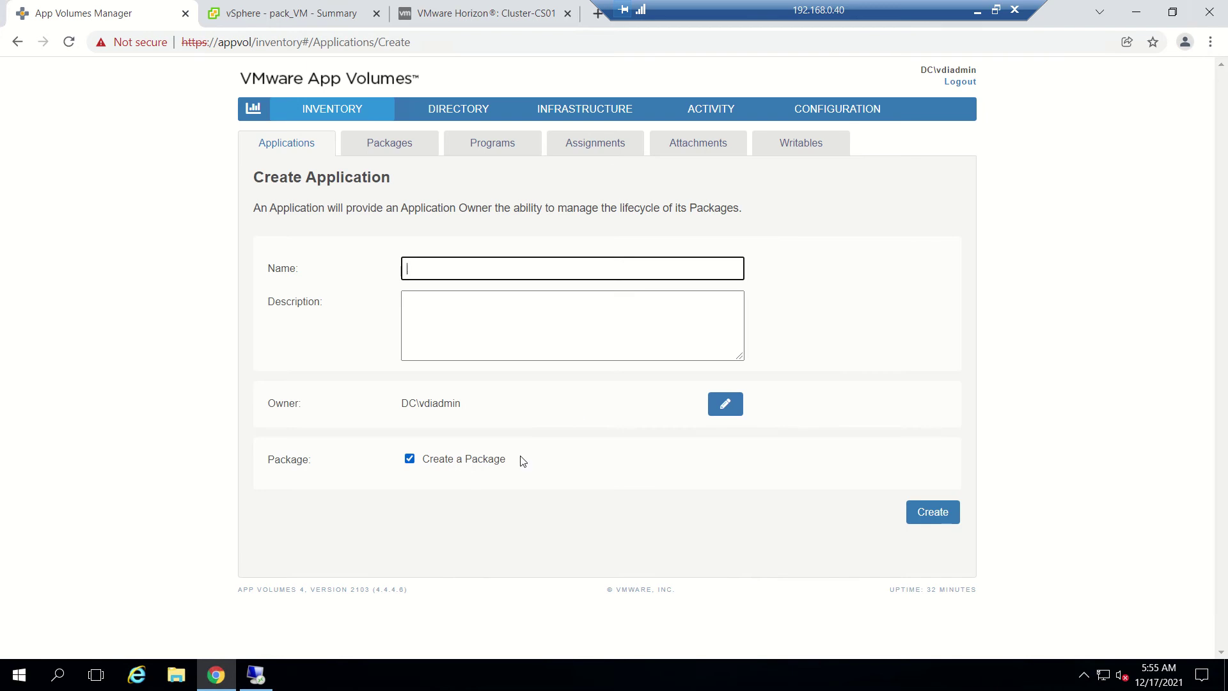
pyautogui.click(460, 262)
pyautogui.write('VLC')
pyautogui.press('Tab')
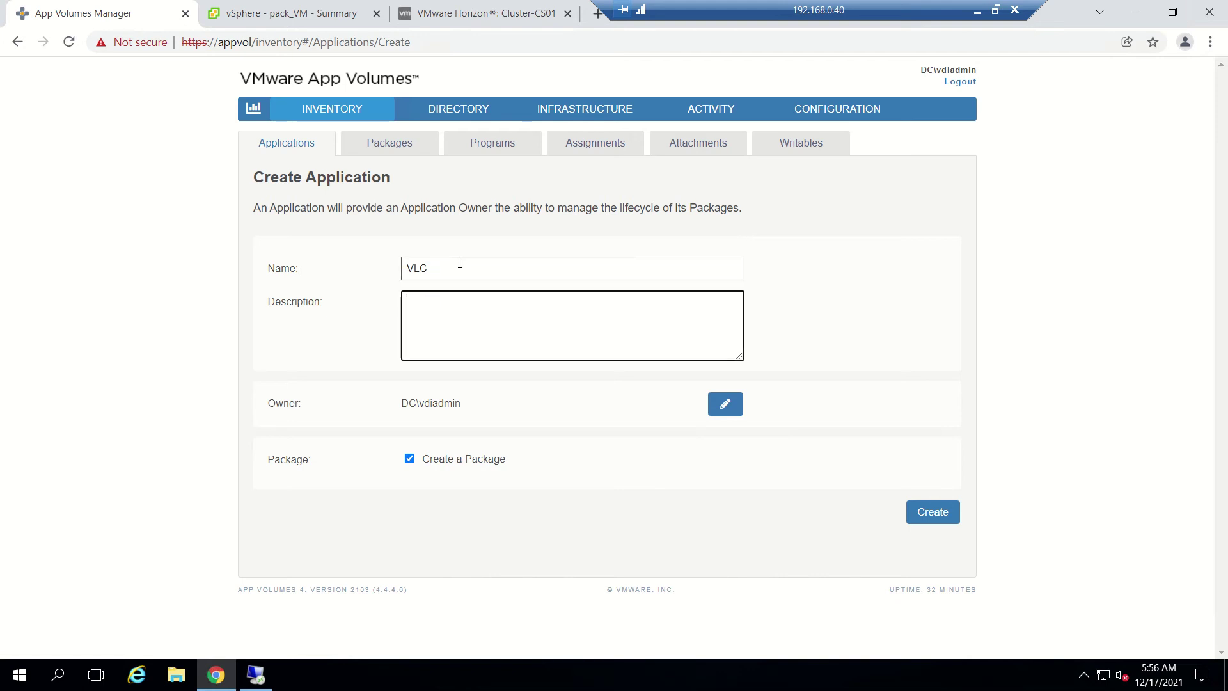
pyautogui.write('VLC')
pyautogui.click(942, 516)
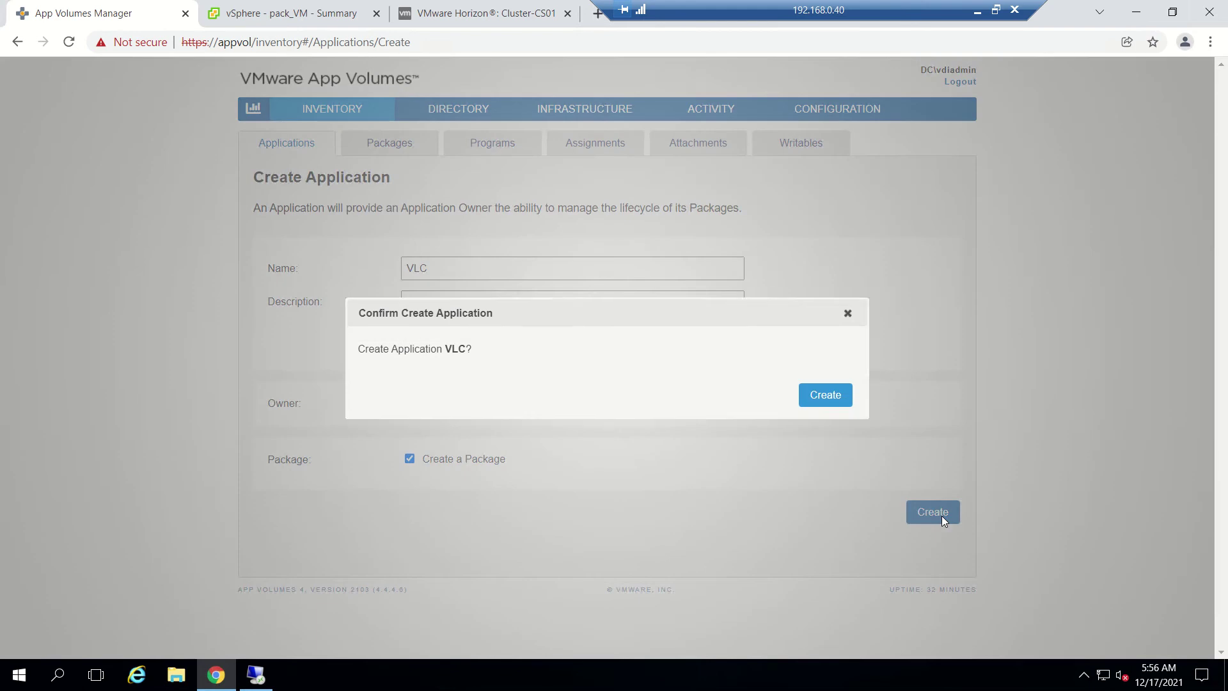
pyautogui.click(822, 391)
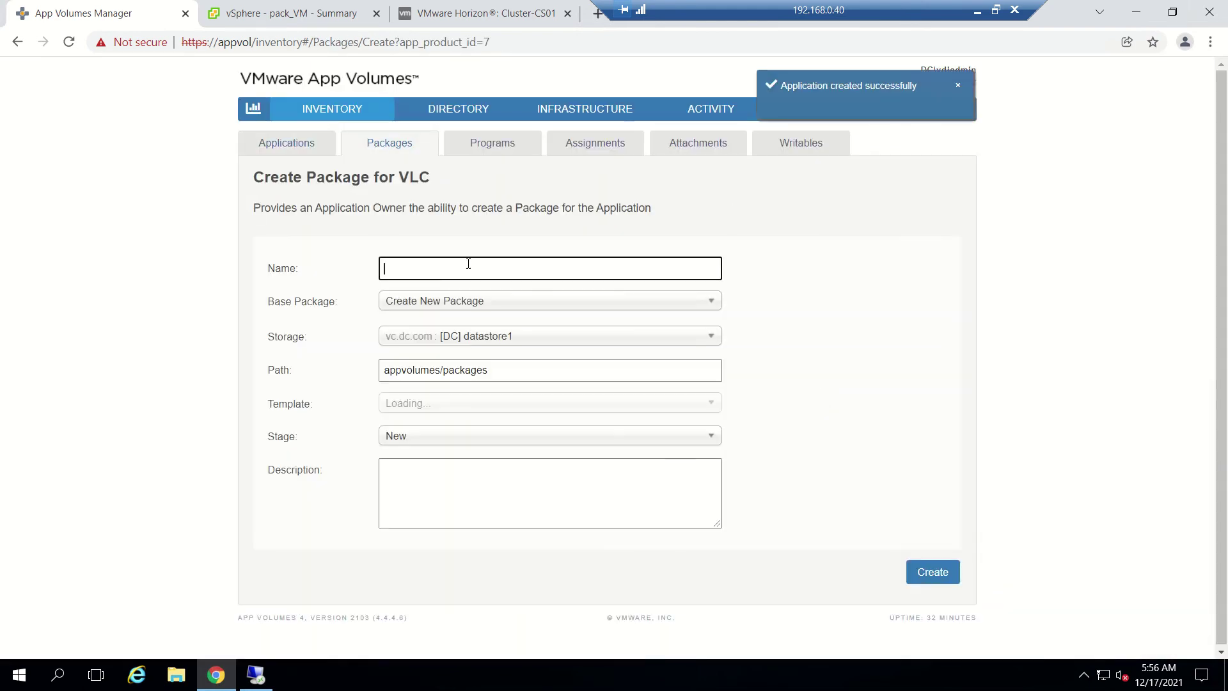
# - Create a package named VLC on datastore1 with stage New, performed in the background, and open the package list
pyautogui.write('VLC')
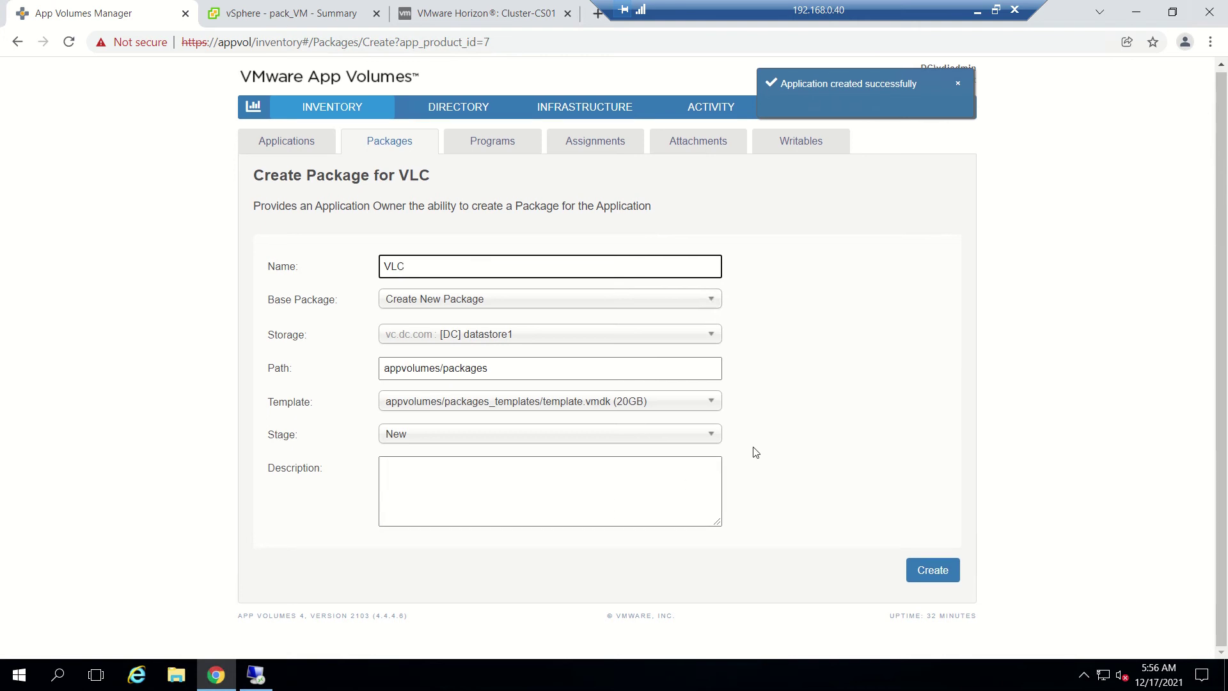
pyautogui.click(655, 440)
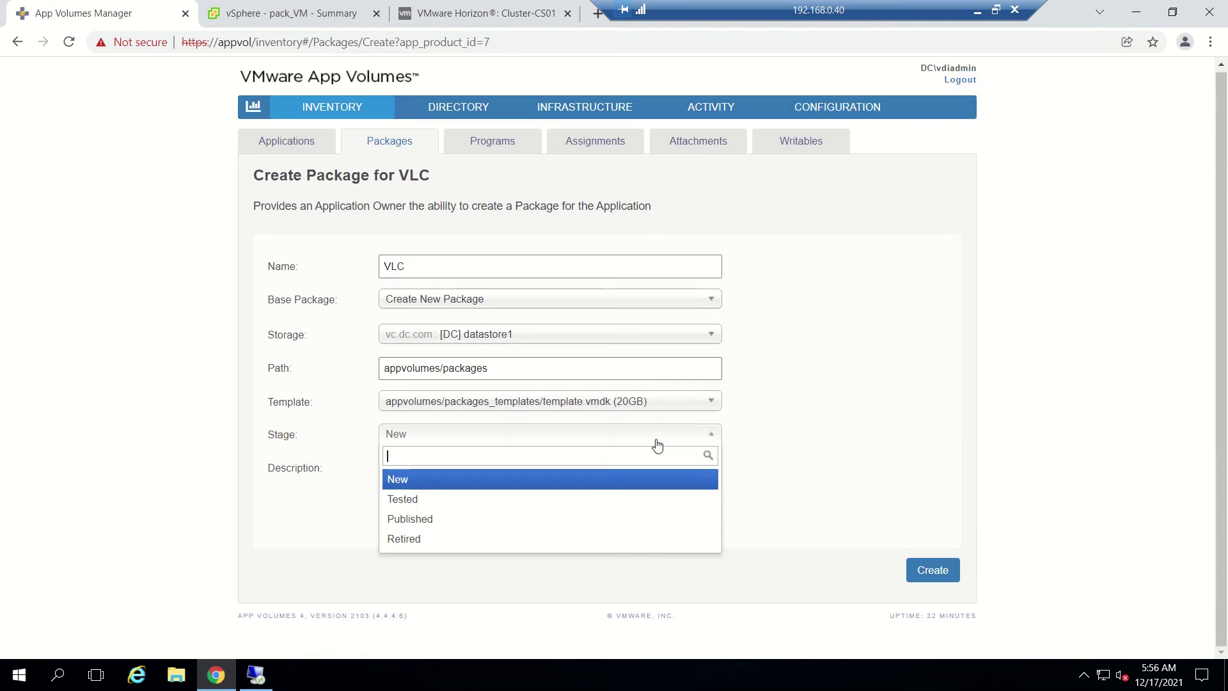
pyautogui.click(669, 442)
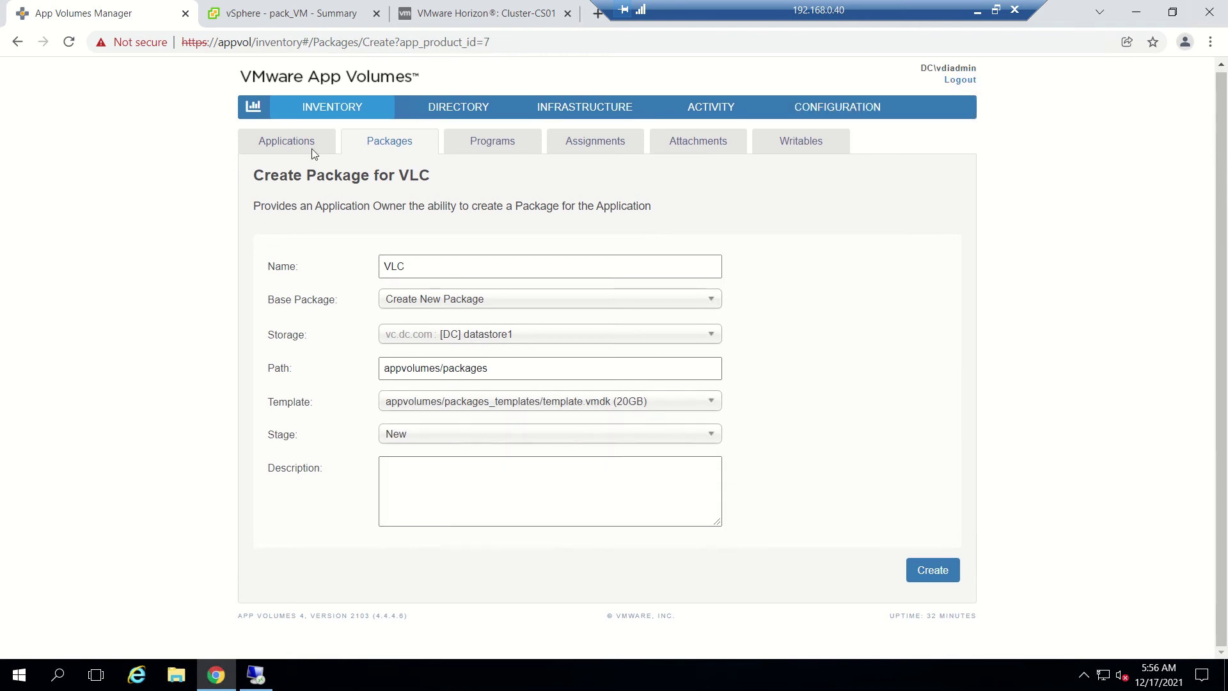
pyautogui.click(923, 573)
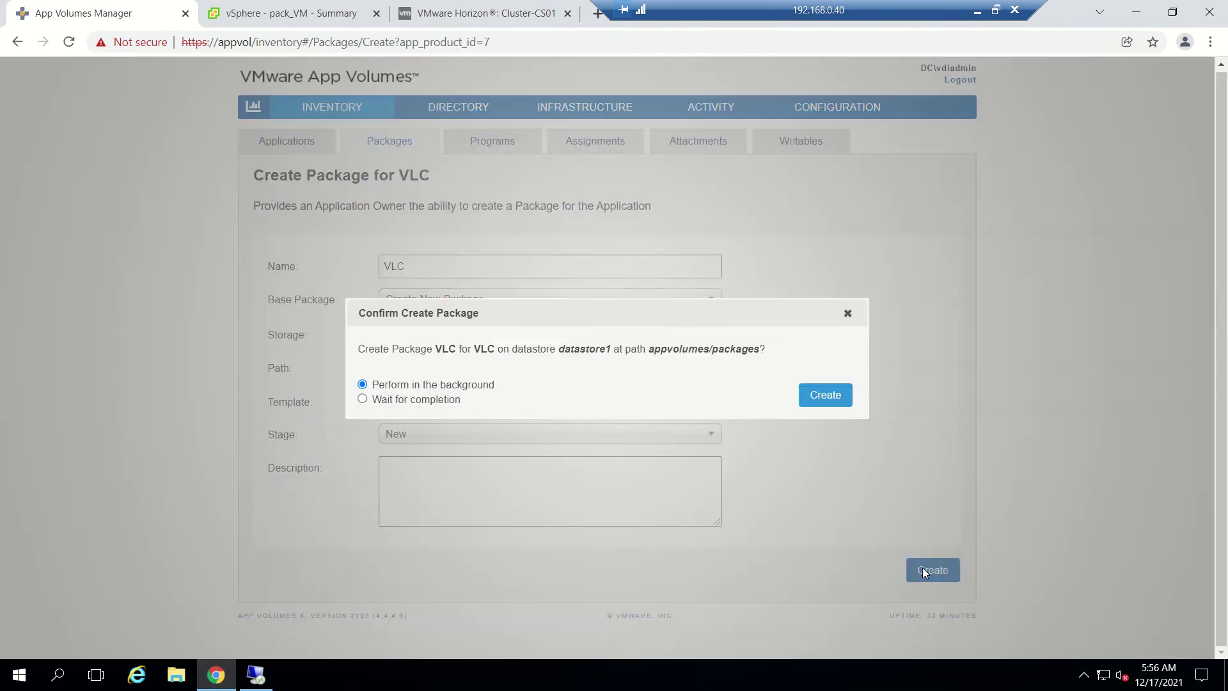
pyautogui.click(838, 394)
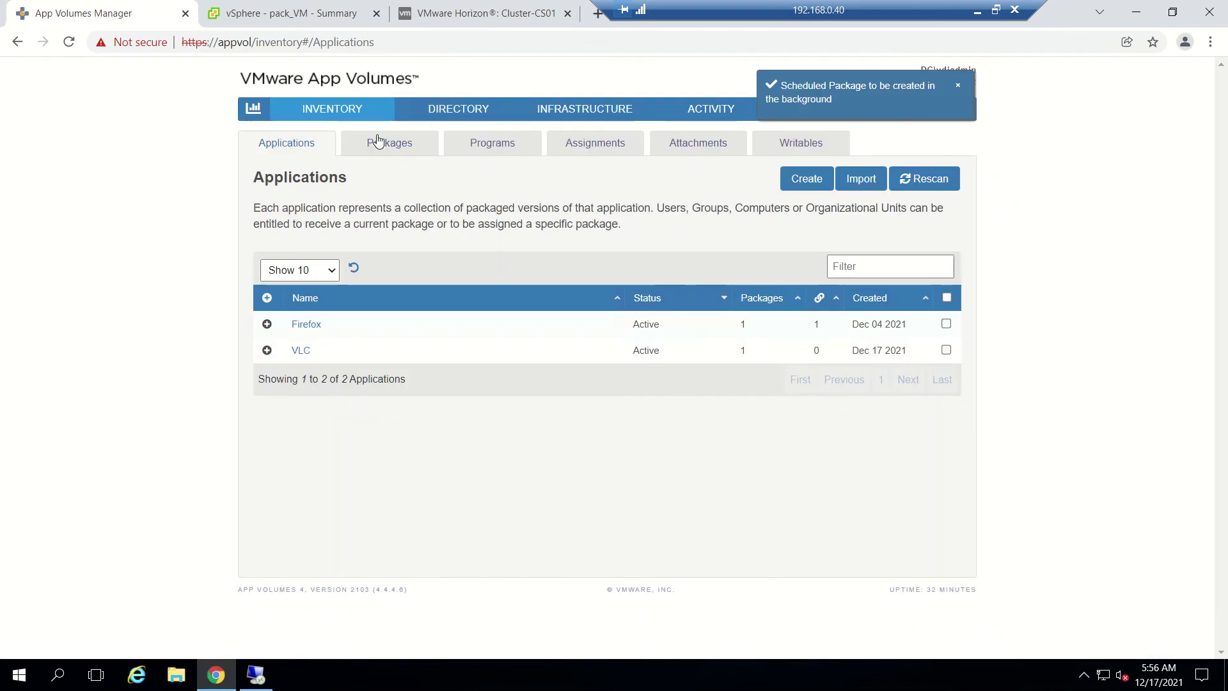
pyautogui.click(401, 141)
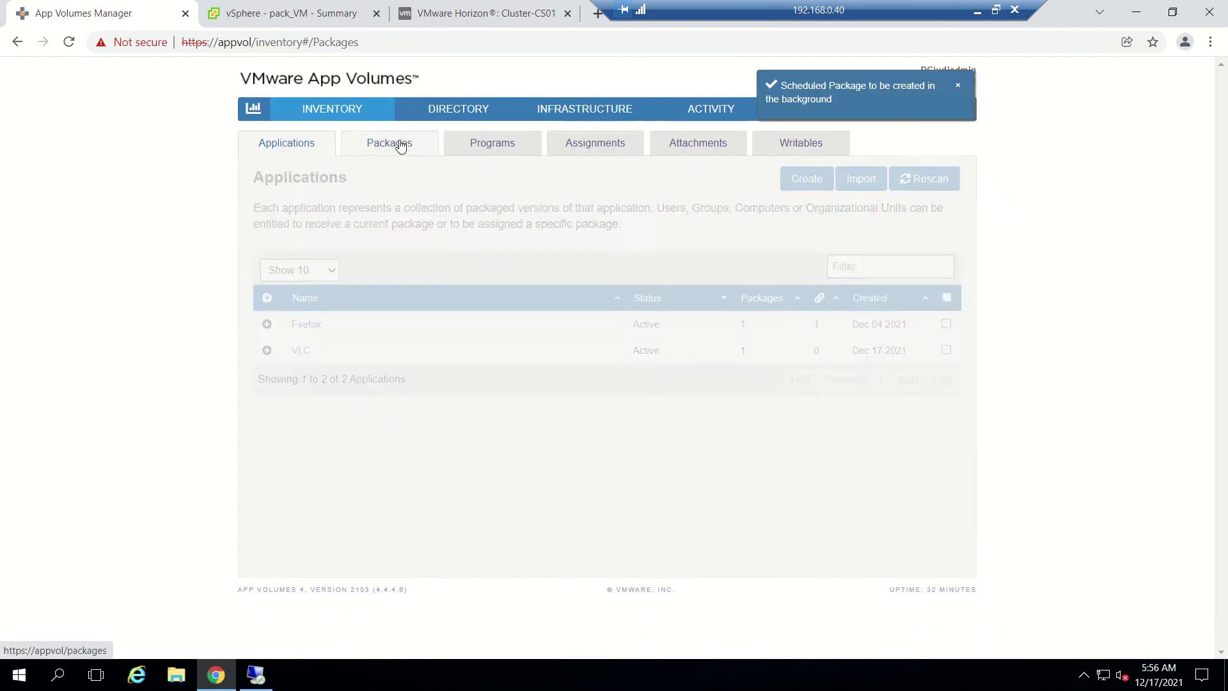
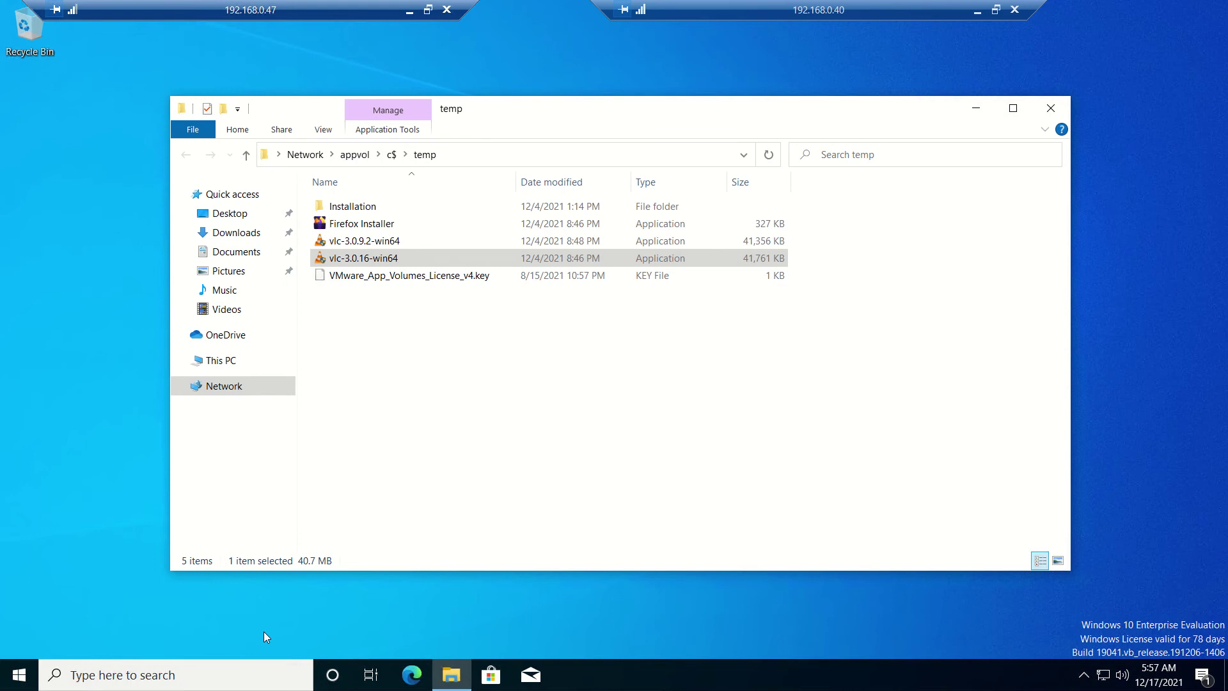
# - Dismiss the Windows Firewall notification covering the App Volumes packaging prompt on the packaging machine
pyautogui.rightClick(78, 284)
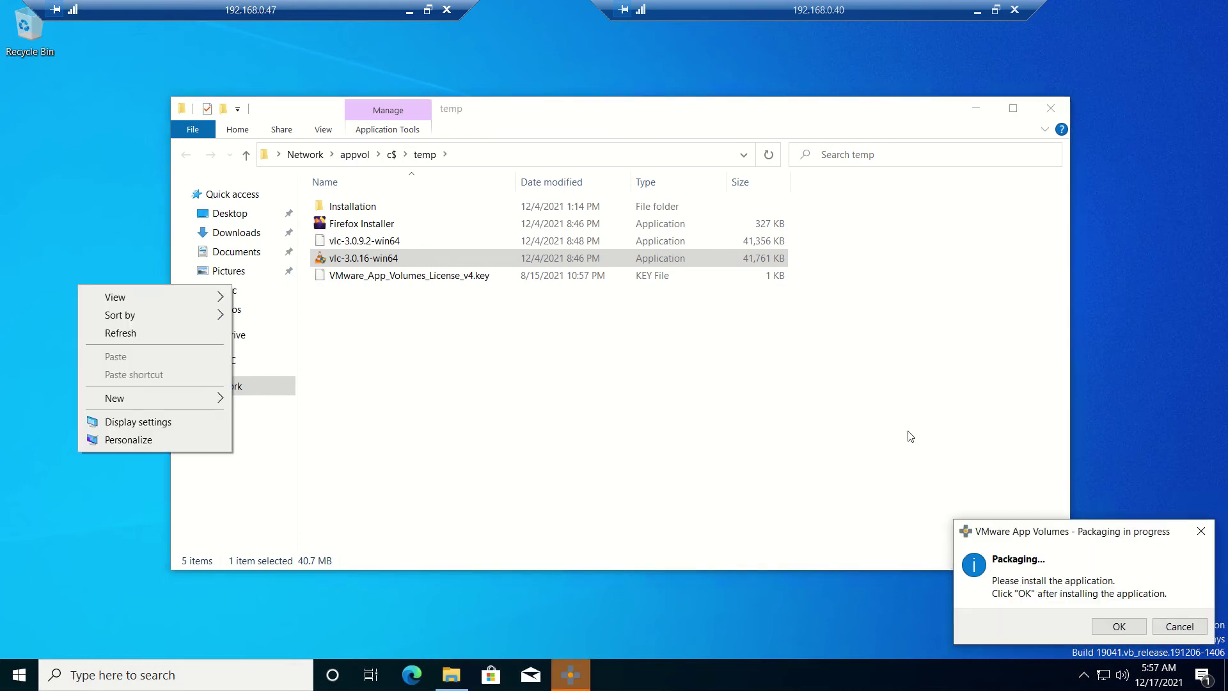
pyautogui.click(1107, 554)
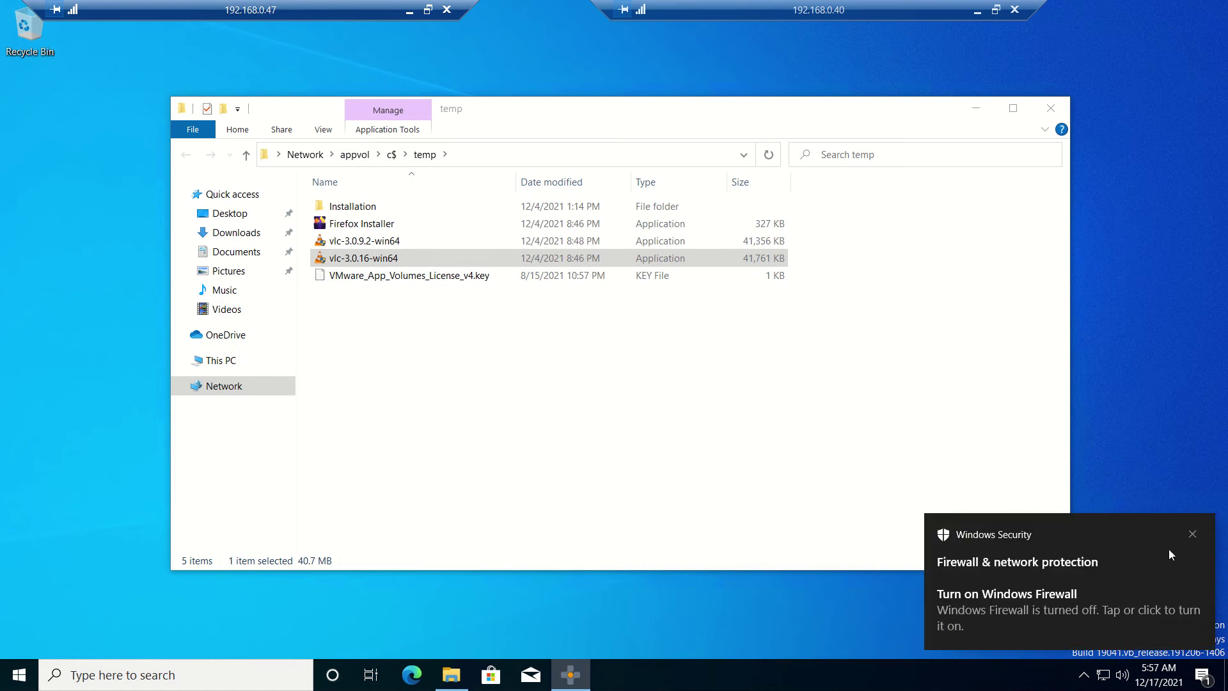
pyautogui.click(1193, 534)
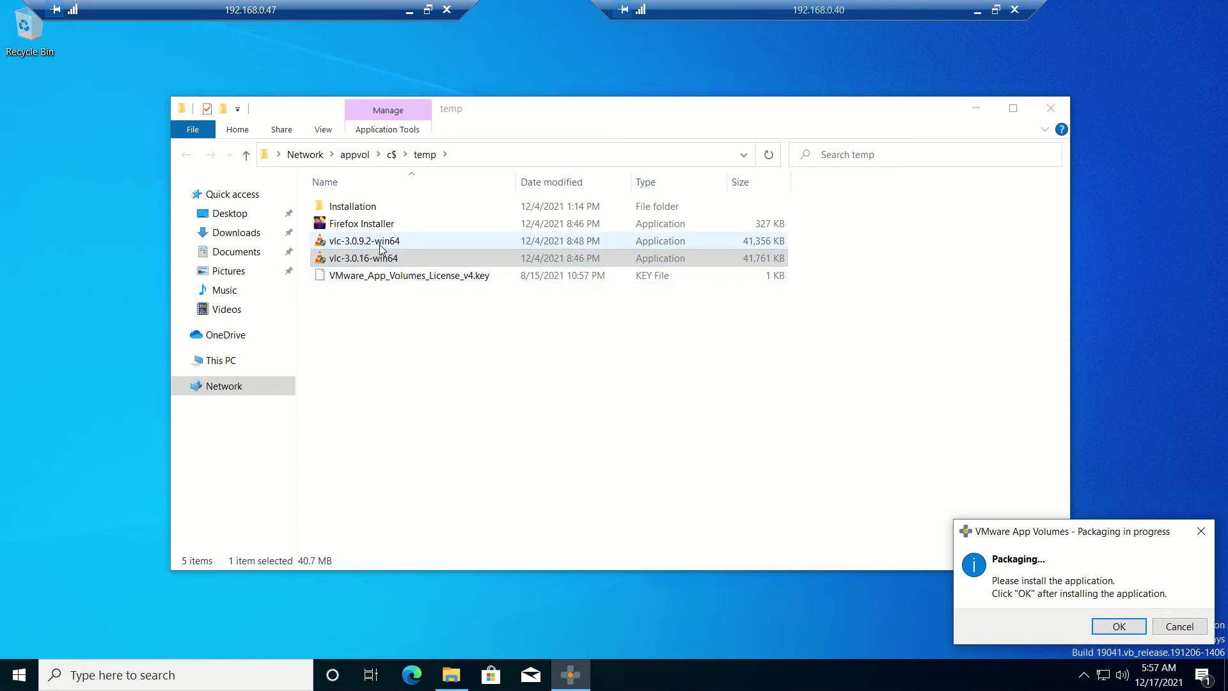
# - Run the vlc-3.0.9.2-win64 installer from the shared temp folder, allow it to make changes, and close the folder window
pyautogui.click(387, 342)
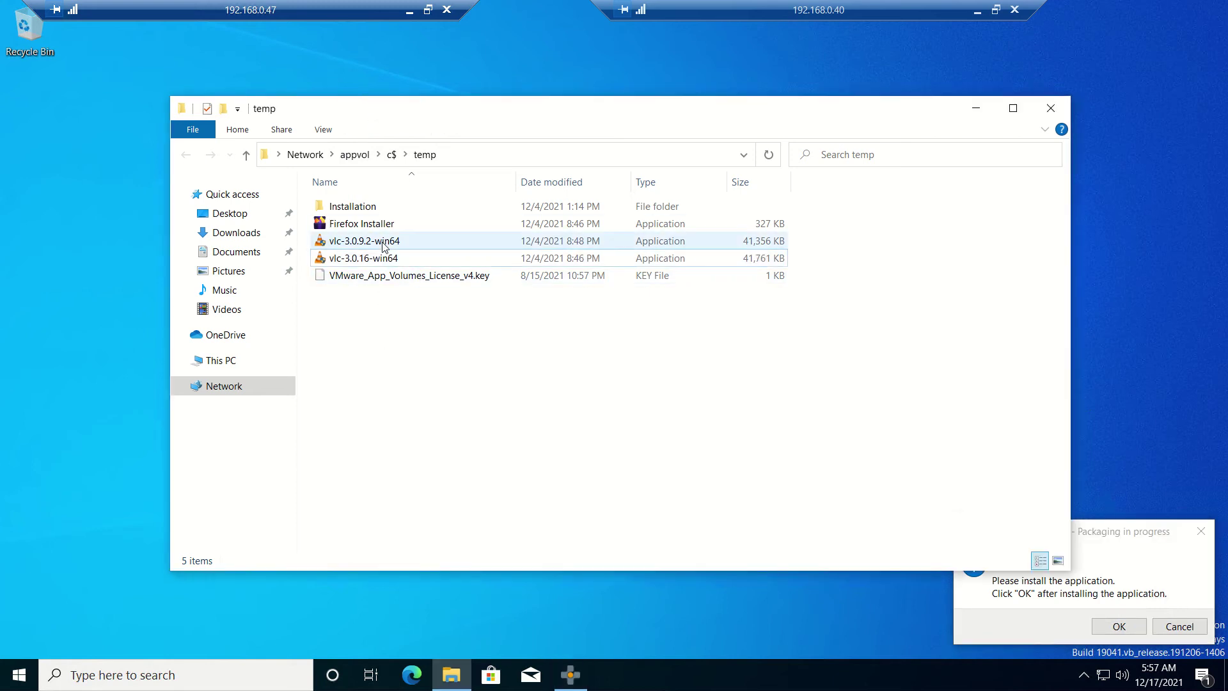
pyautogui.click(385, 246)
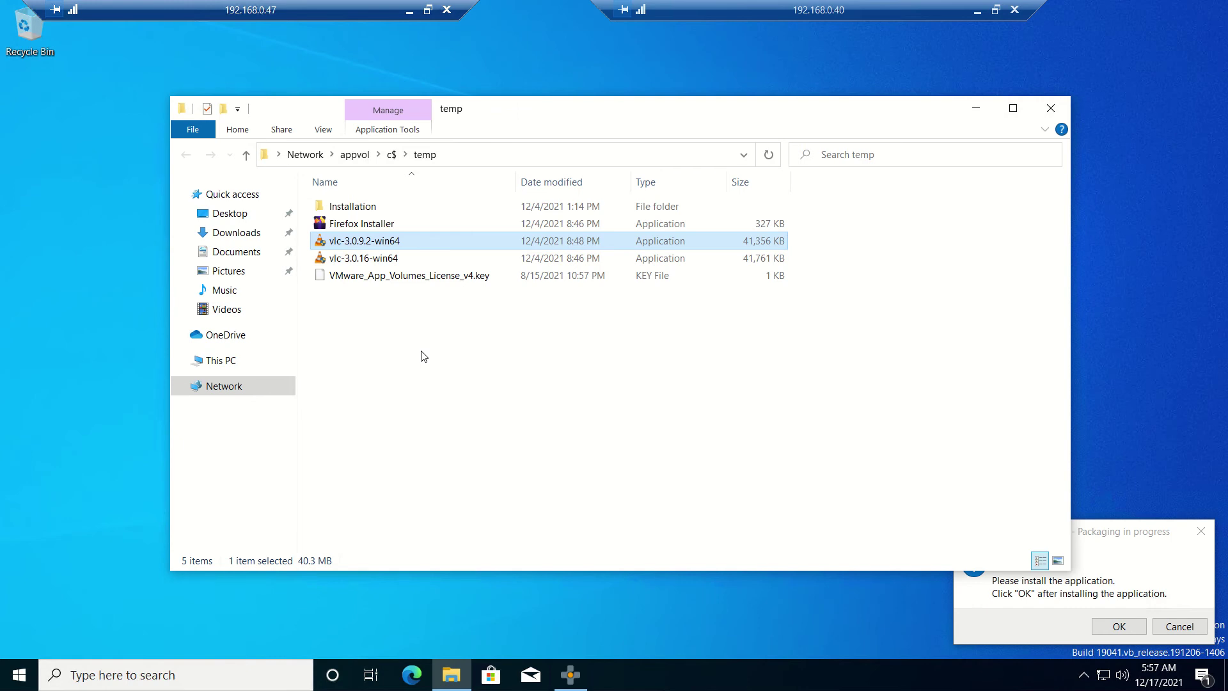
pyautogui.doubleClick(365, 245)
pyautogui.rightClick(363, 241)
pyautogui.click(427, 272)
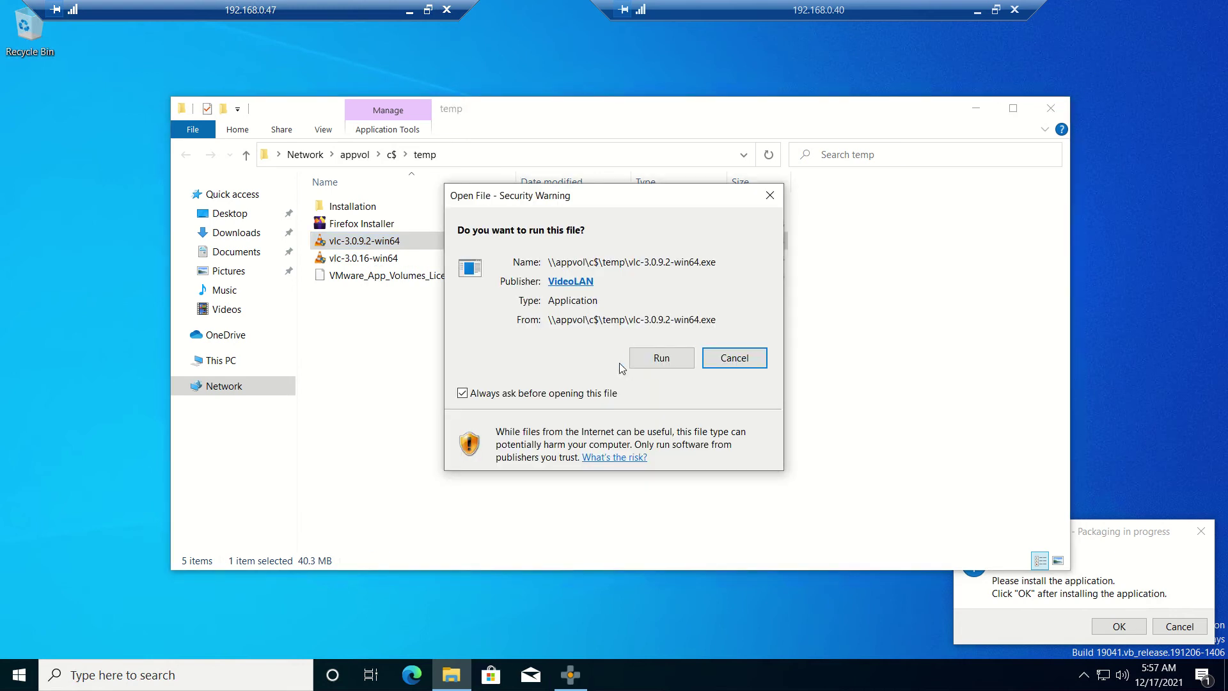
pyautogui.click(661, 358)
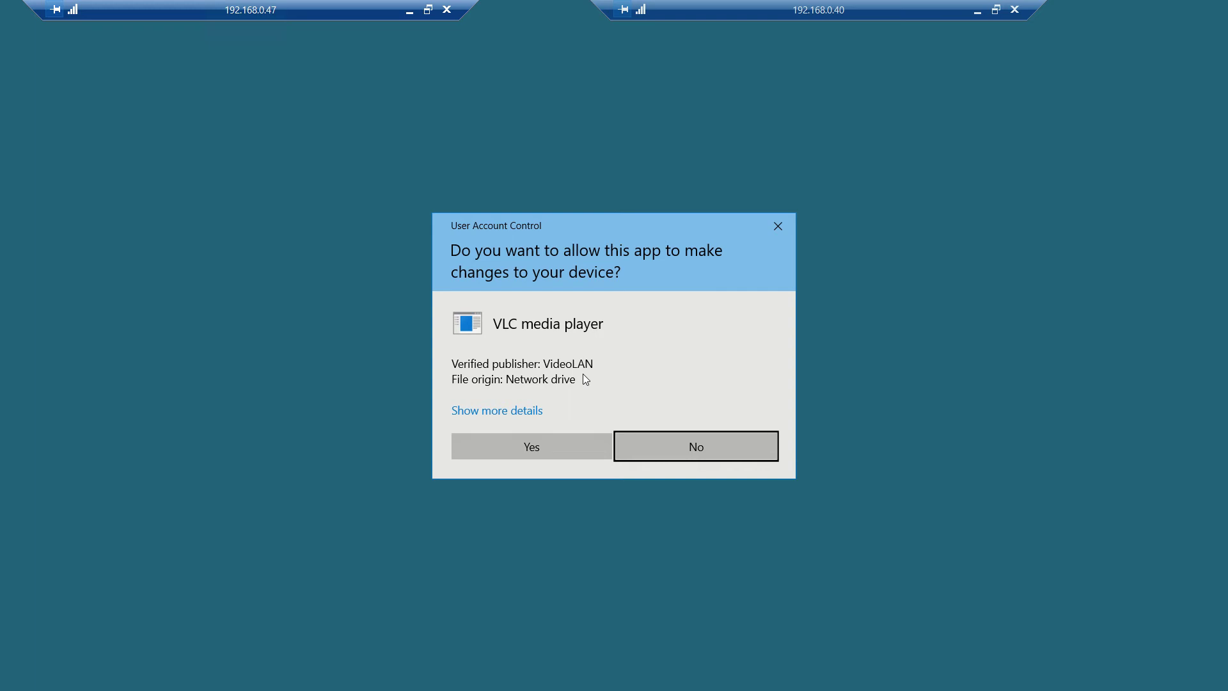
pyautogui.click(512, 440)
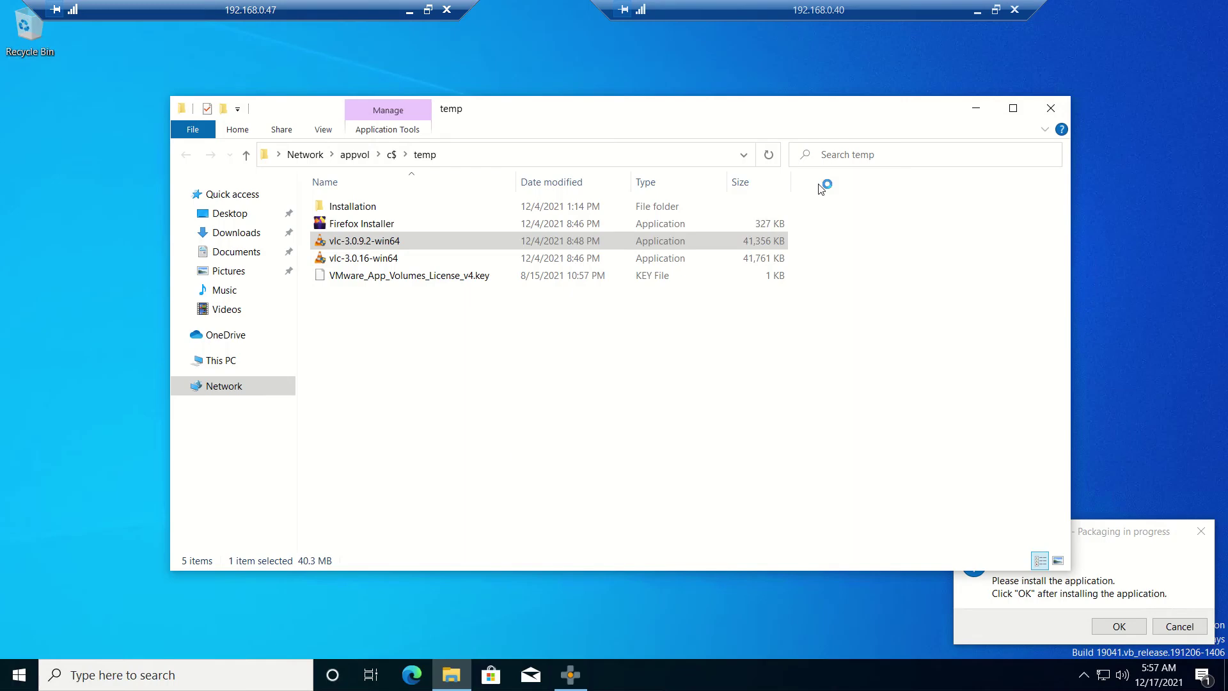
pyautogui.click(1051, 108)
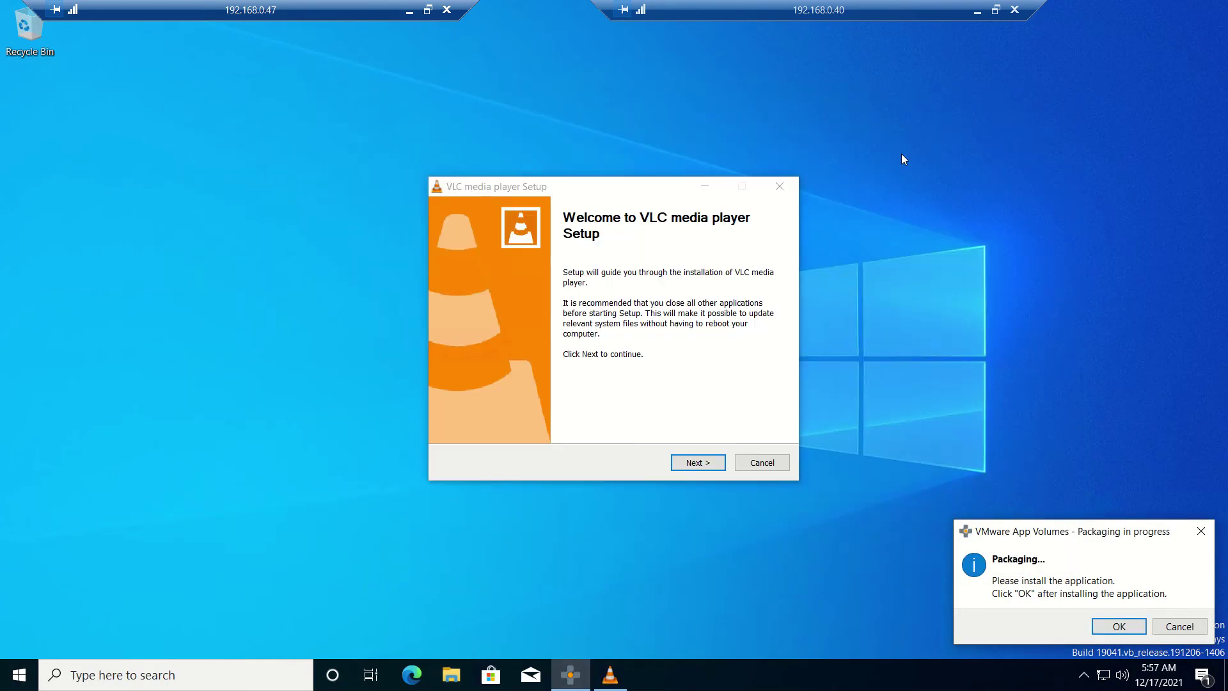
# - Install VLC media player with the default components in C:\Program Files\VideoLAN\VLC, finish setup, and close the launched player
pyautogui.click(701, 467)
pyautogui.click(698, 463)
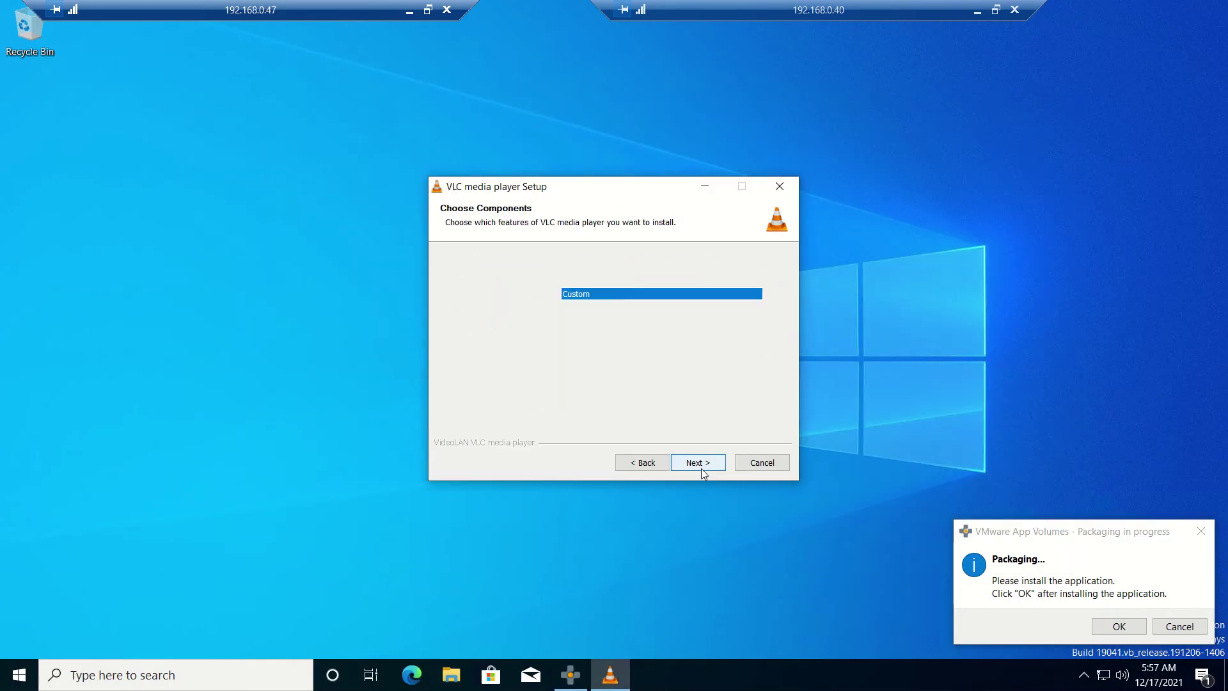
pyautogui.click(700, 466)
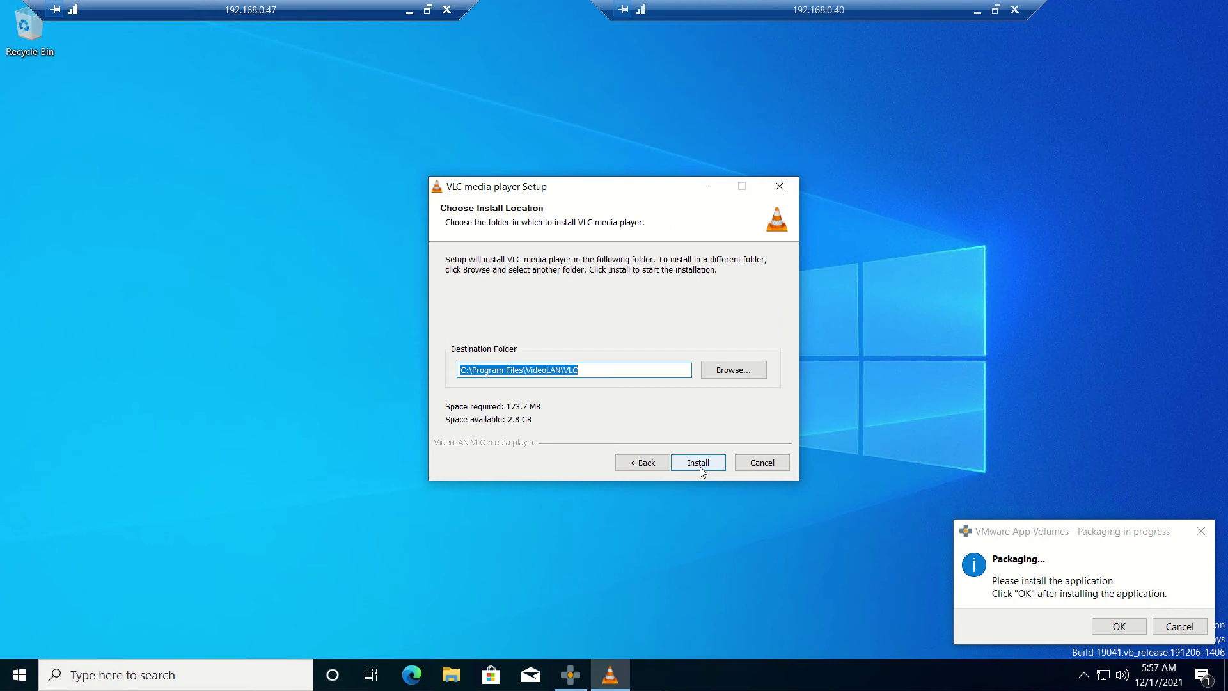
pyautogui.click(700, 467)
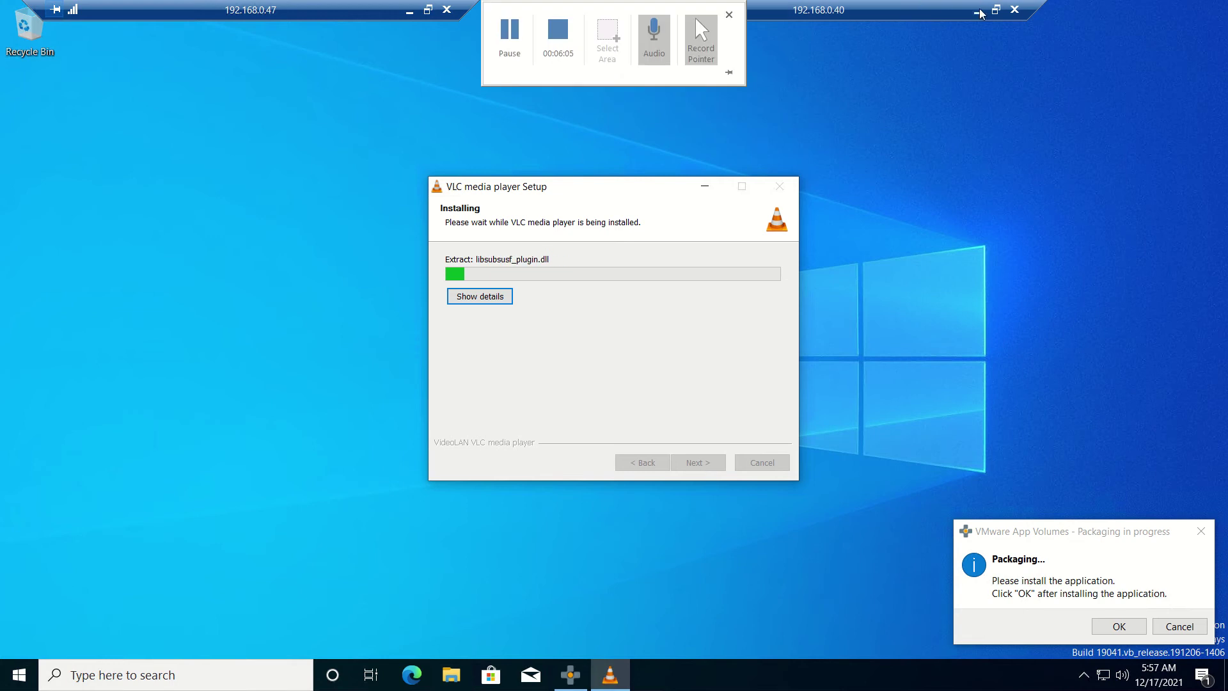
pyautogui.moveTo(620, 7)
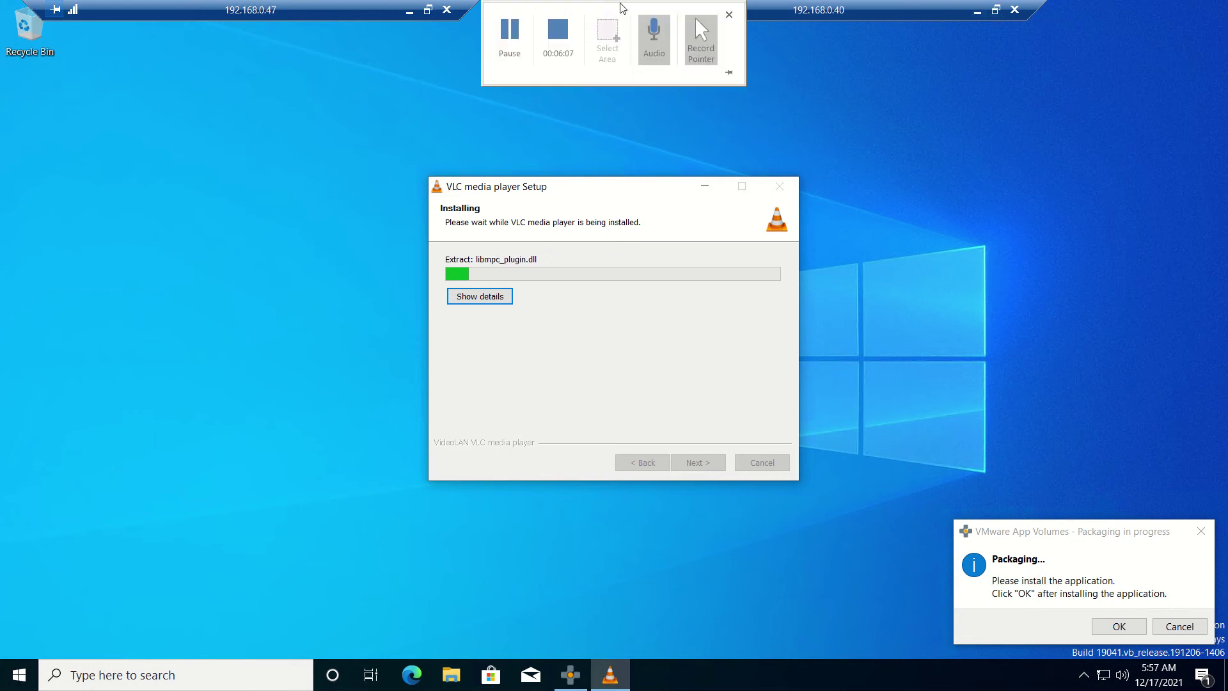
pyautogui.click(509, 37)
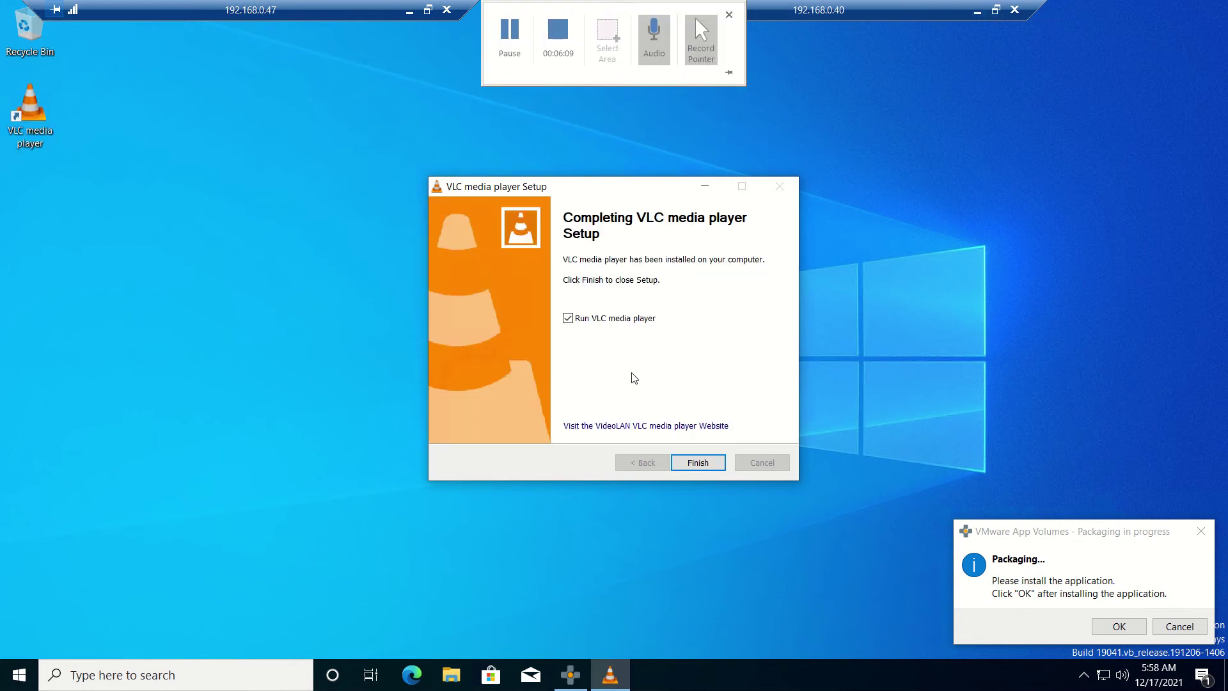
pyautogui.click(694, 464)
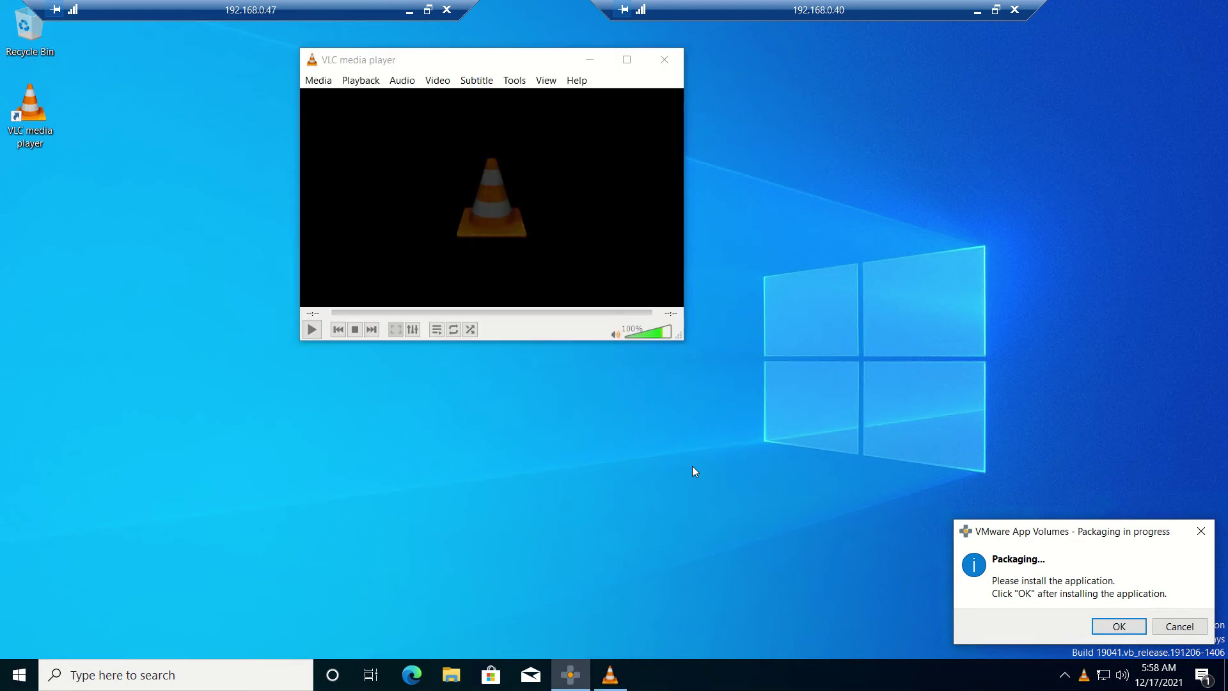
pyautogui.click(667, 61)
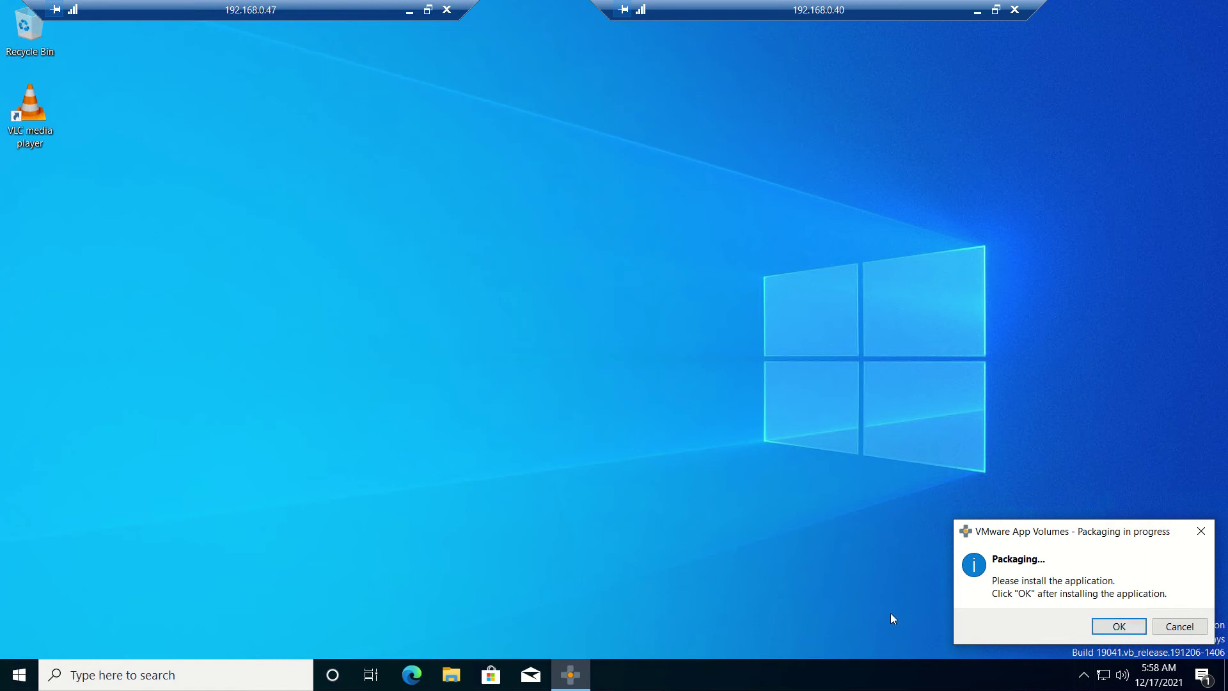
# - Confirm that the installation is complete and finalize the package as VLC media player, version 3.0.9.2
pyautogui.click(1120, 630)
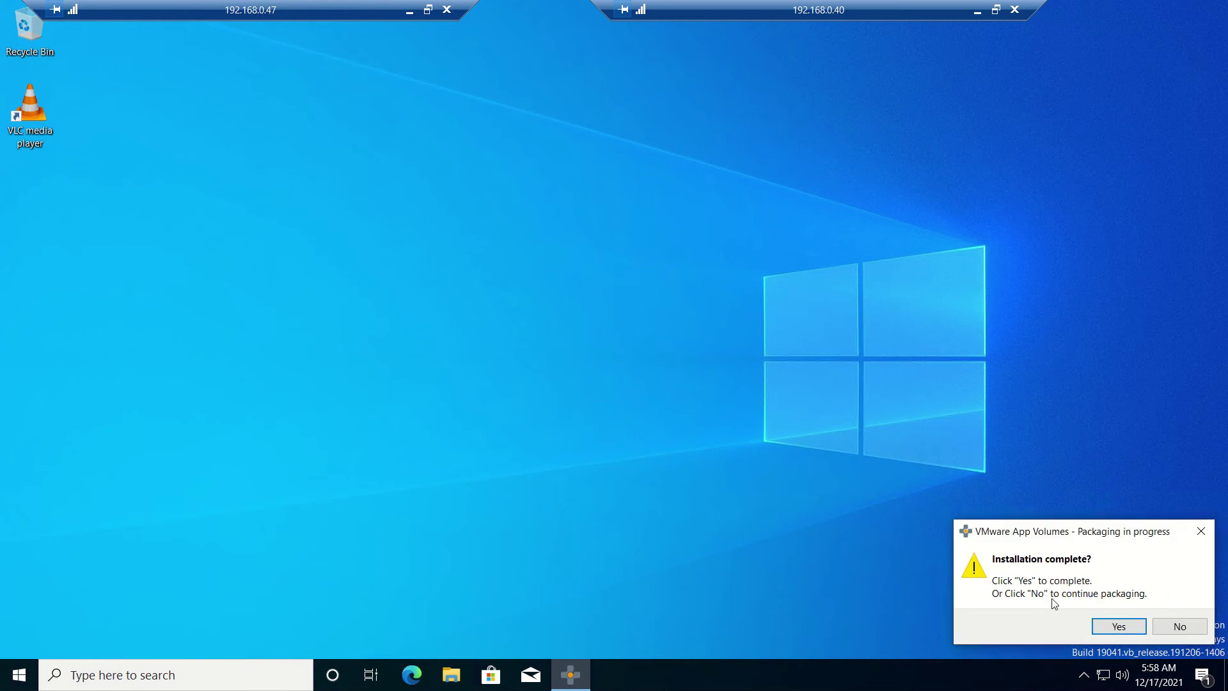
pyautogui.click(1120, 627)
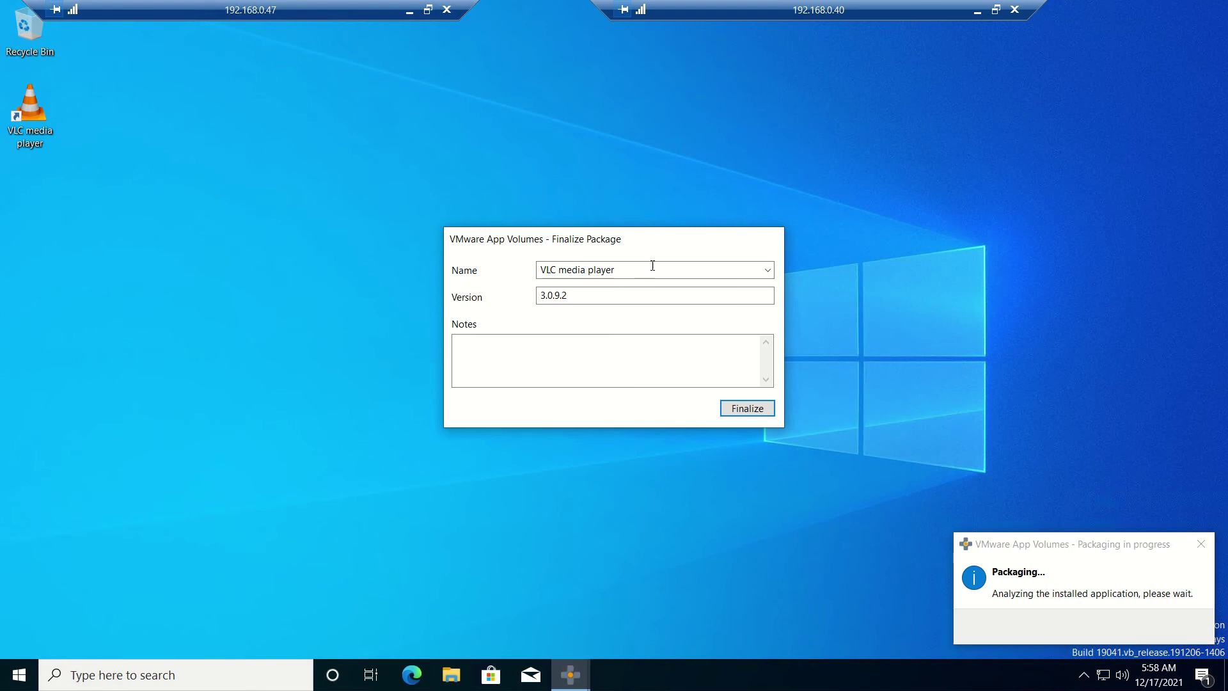
pyautogui.click(737, 411)
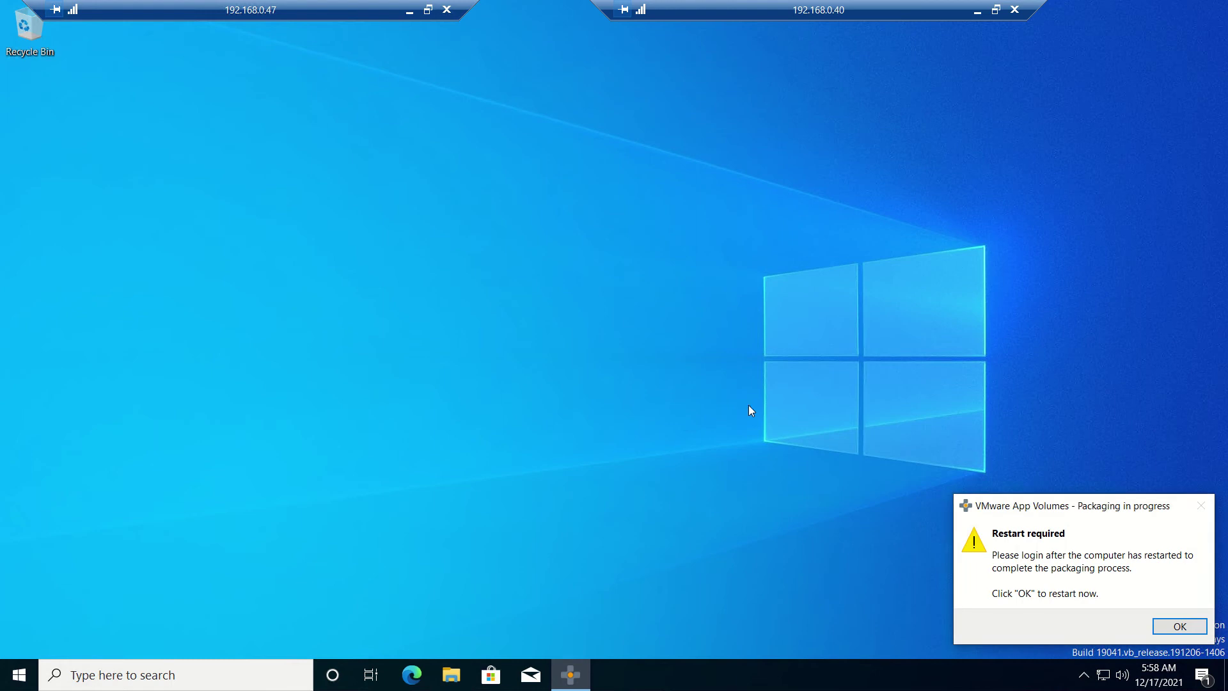
# - Restart the packaging machine to complete packaging and open pack_VM's web console from the vSphere Client
pyautogui.click(1179, 627)
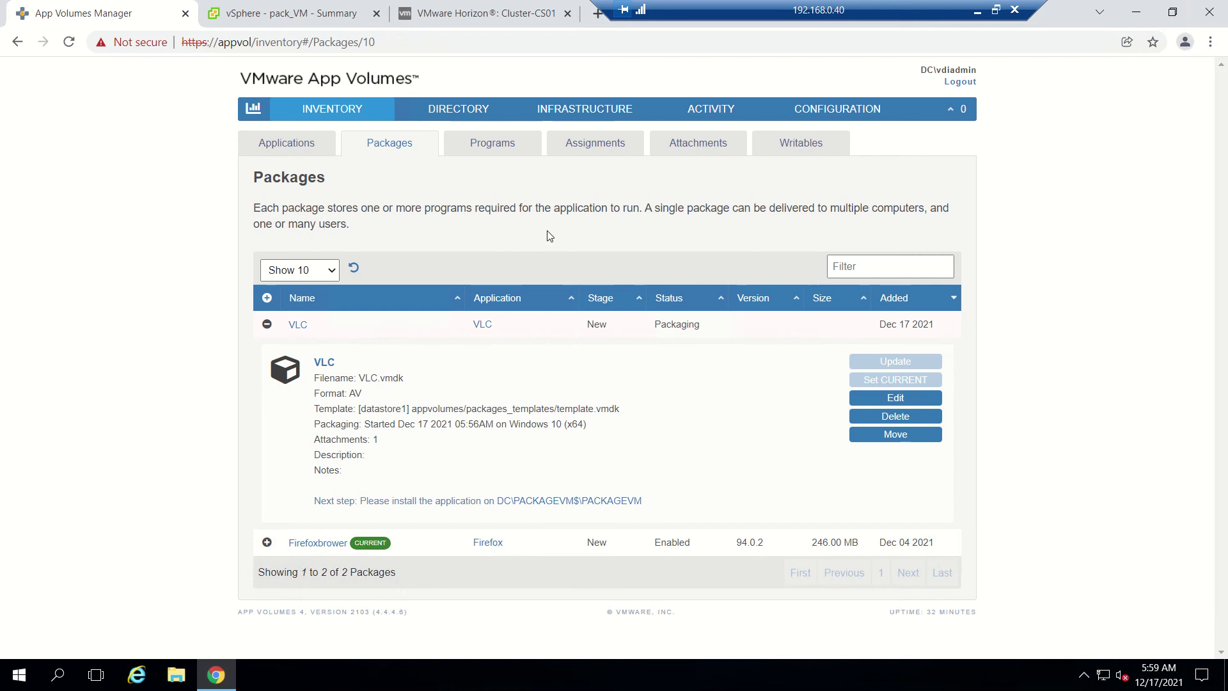
pyautogui.click(282, 8)
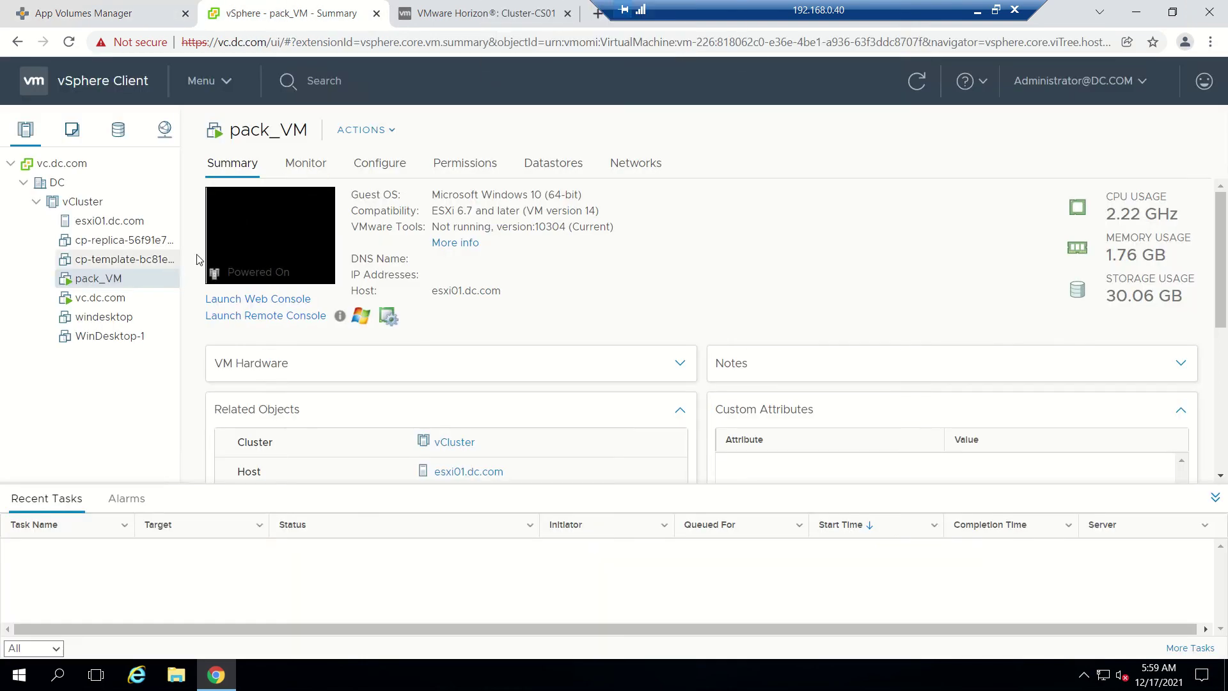
pyautogui.click(917, 81)
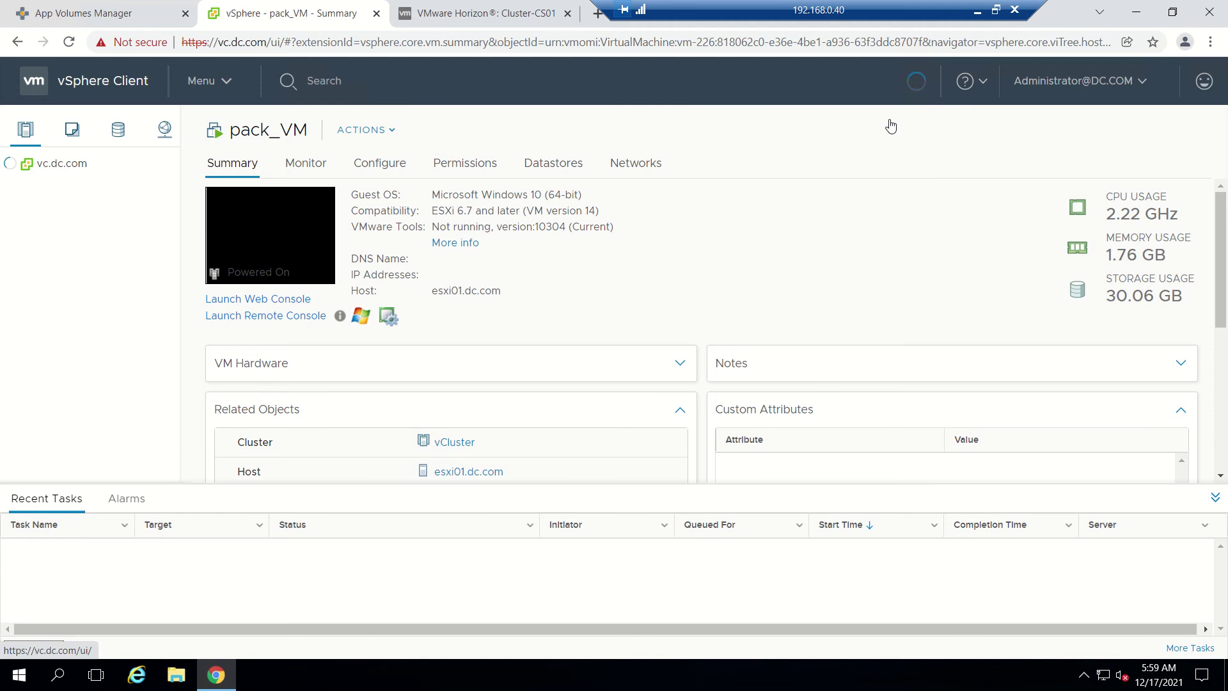
pyautogui.click(291, 299)
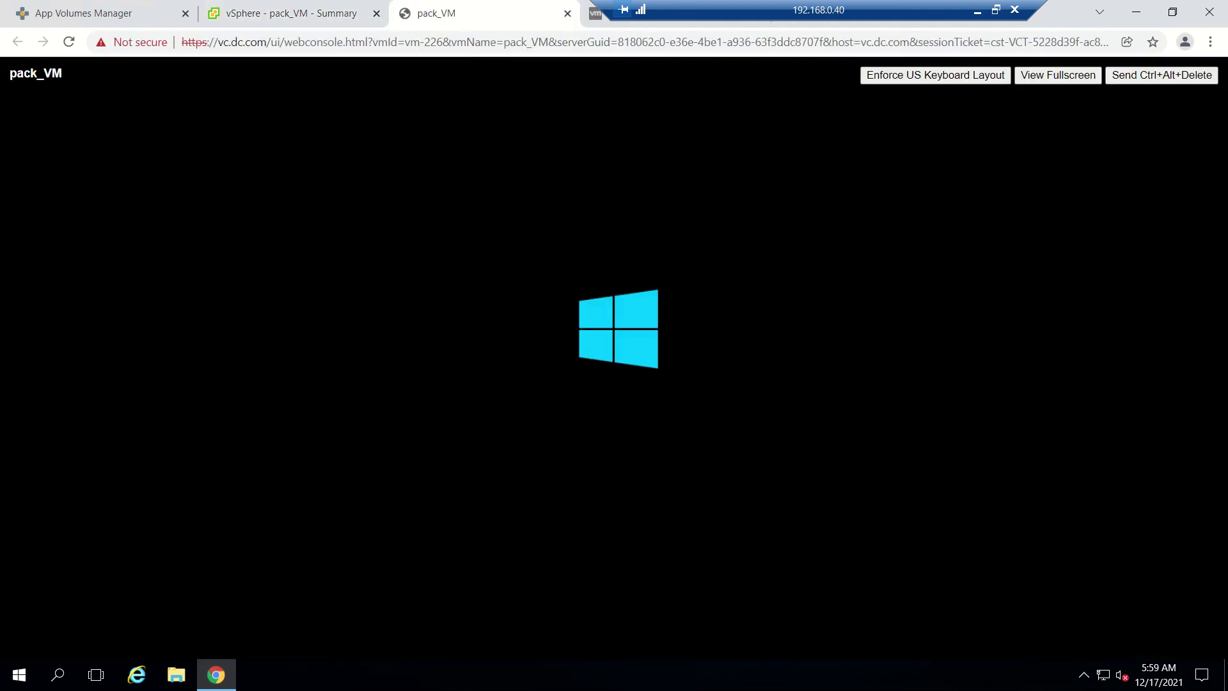
pyautogui.moveTo(505, 15)
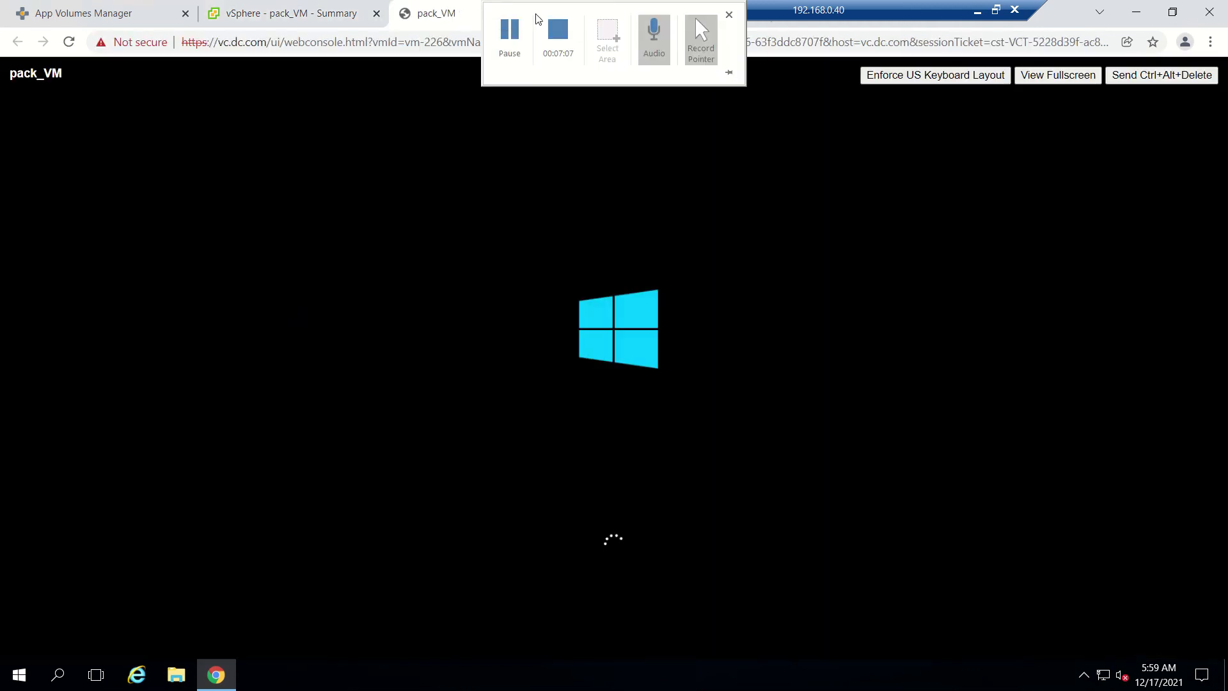
pyautogui.click(497, 44)
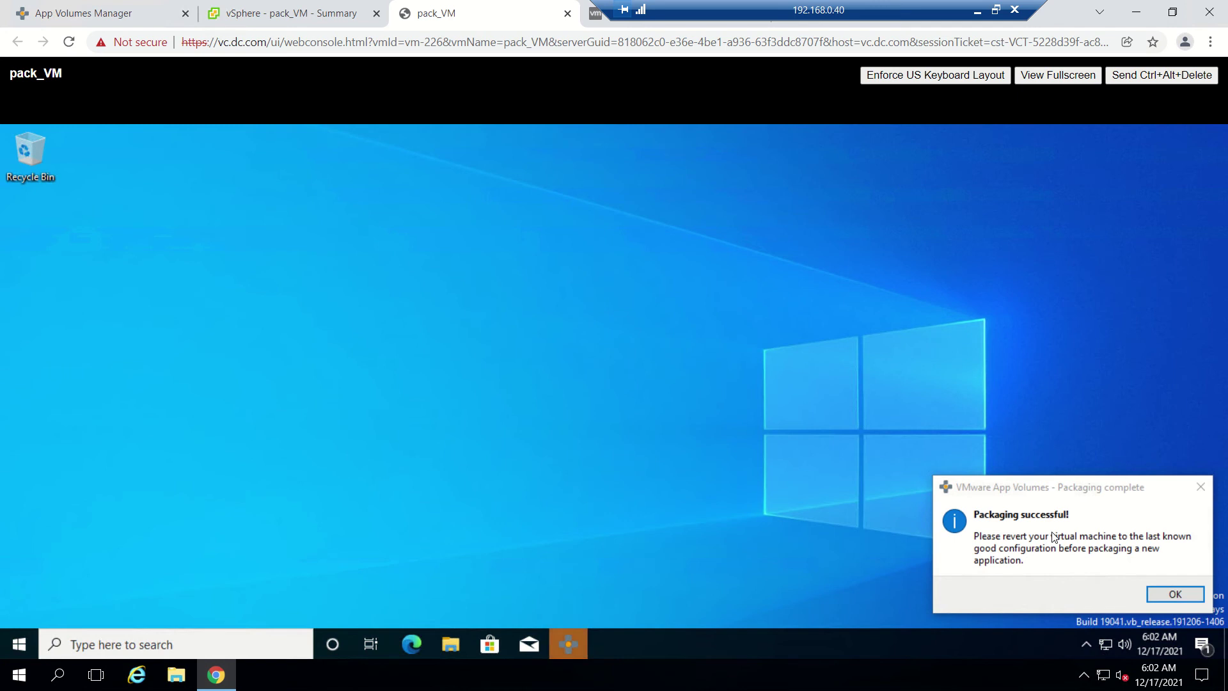
# - Acknowledge the App Volumes packaging completion notice and shut down Windows on pack_VM
pyautogui.click(1164, 595)
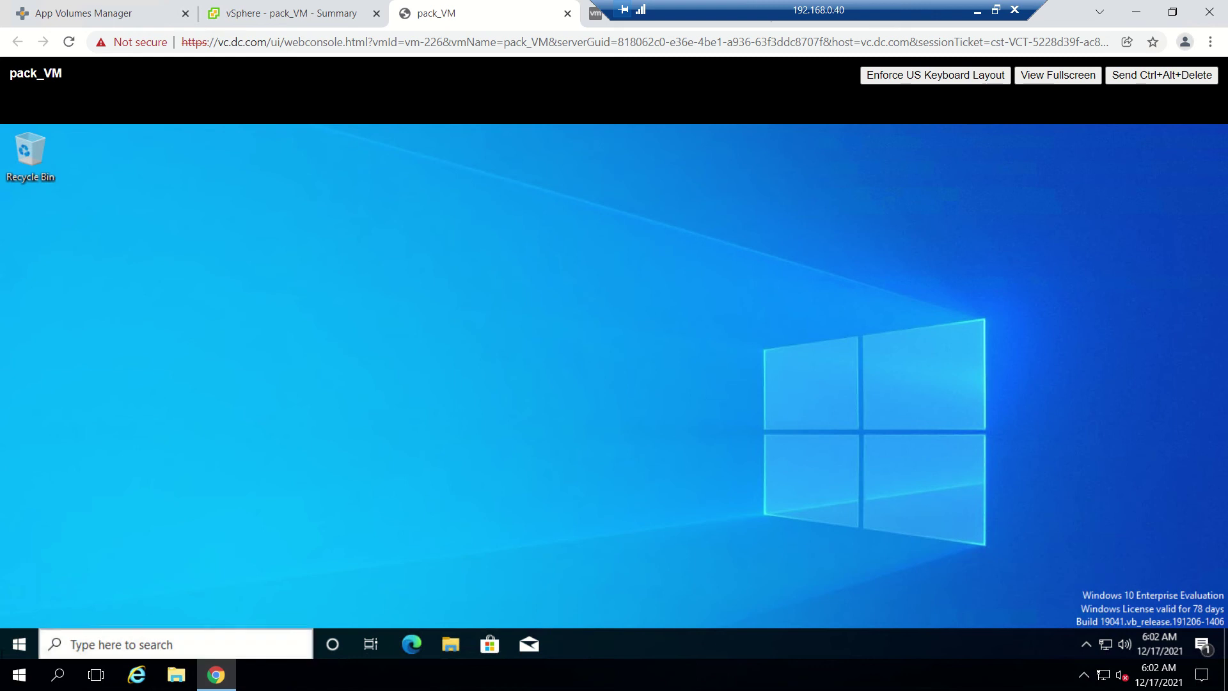
pyautogui.rightClick(17, 648)
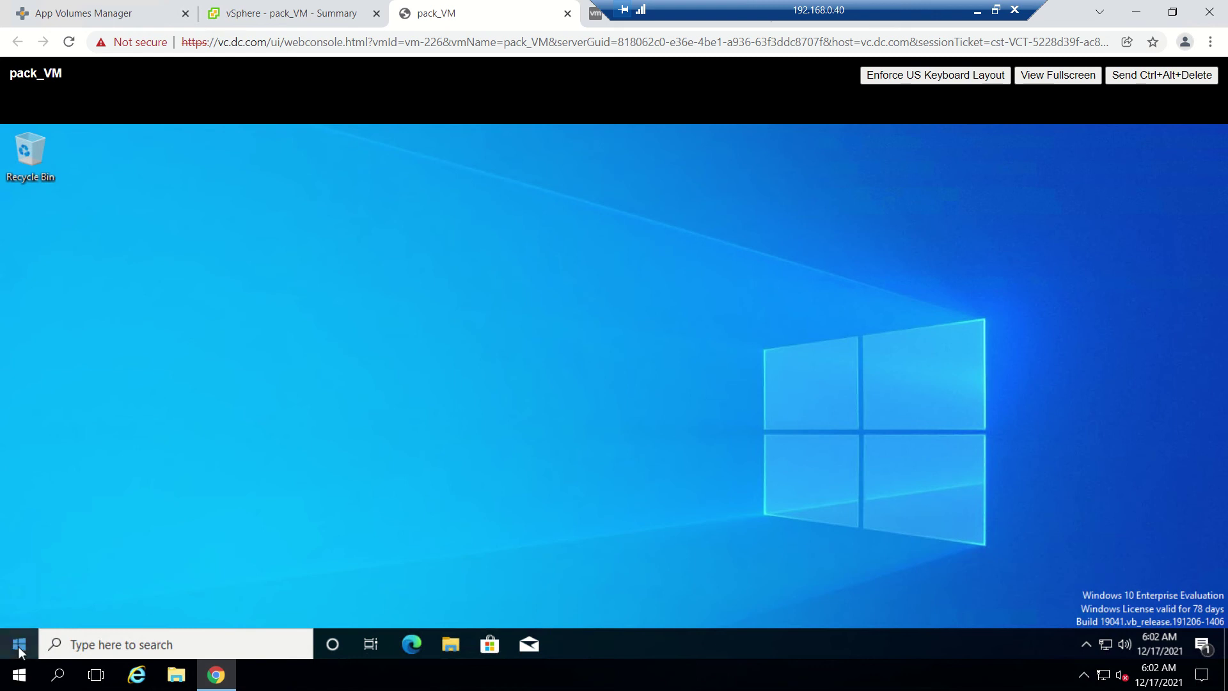
pyautogui.moveTo(106, 605)
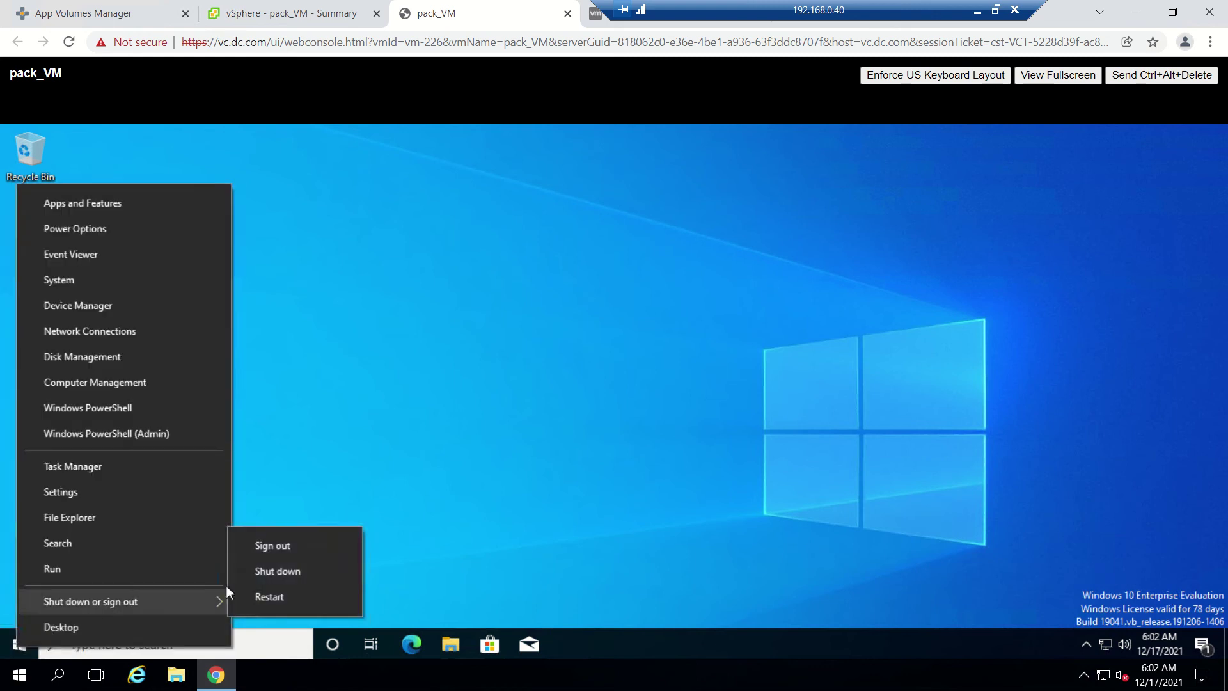
pyautogui.click(285, 569)
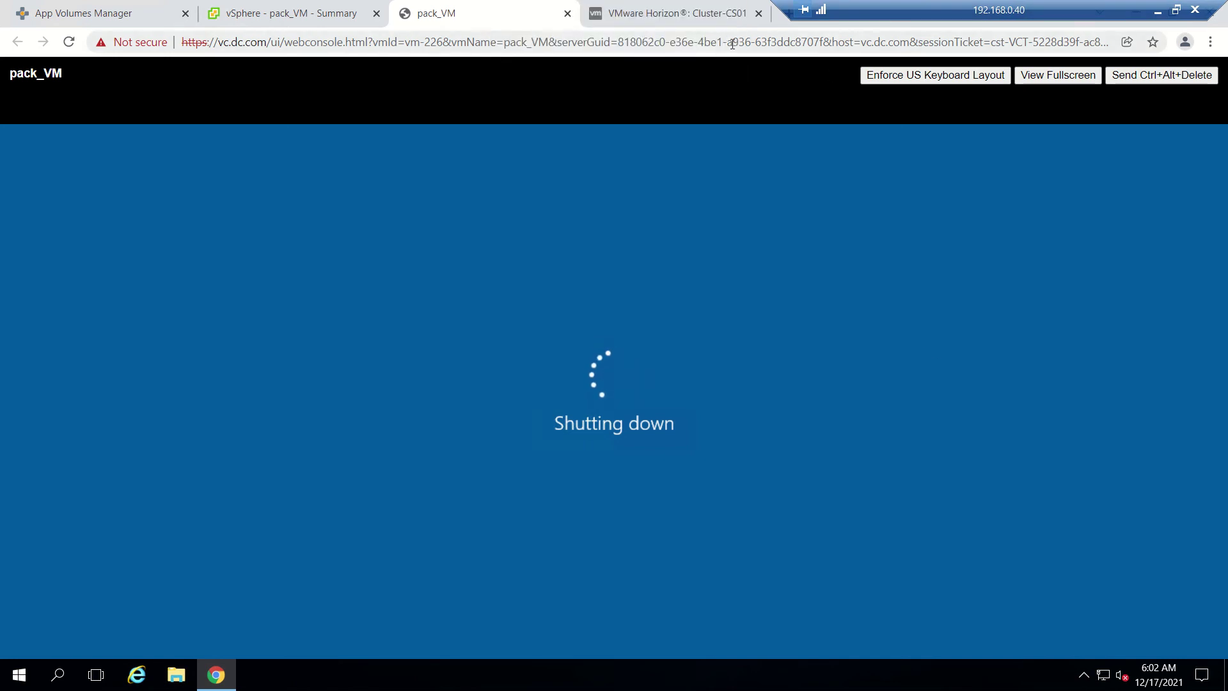
# - Return to App Volumes Manager and start a new assignment for the VLC application
pyautogui.click(720, 18)
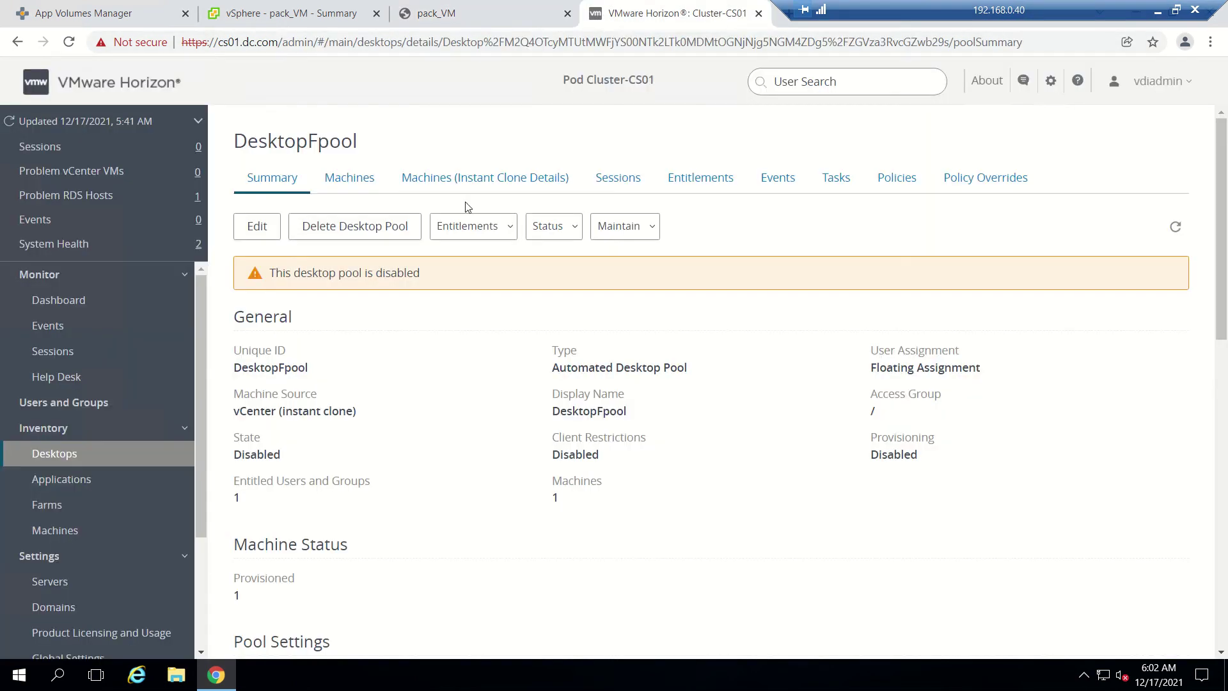
pyautogui.click(64, 12)
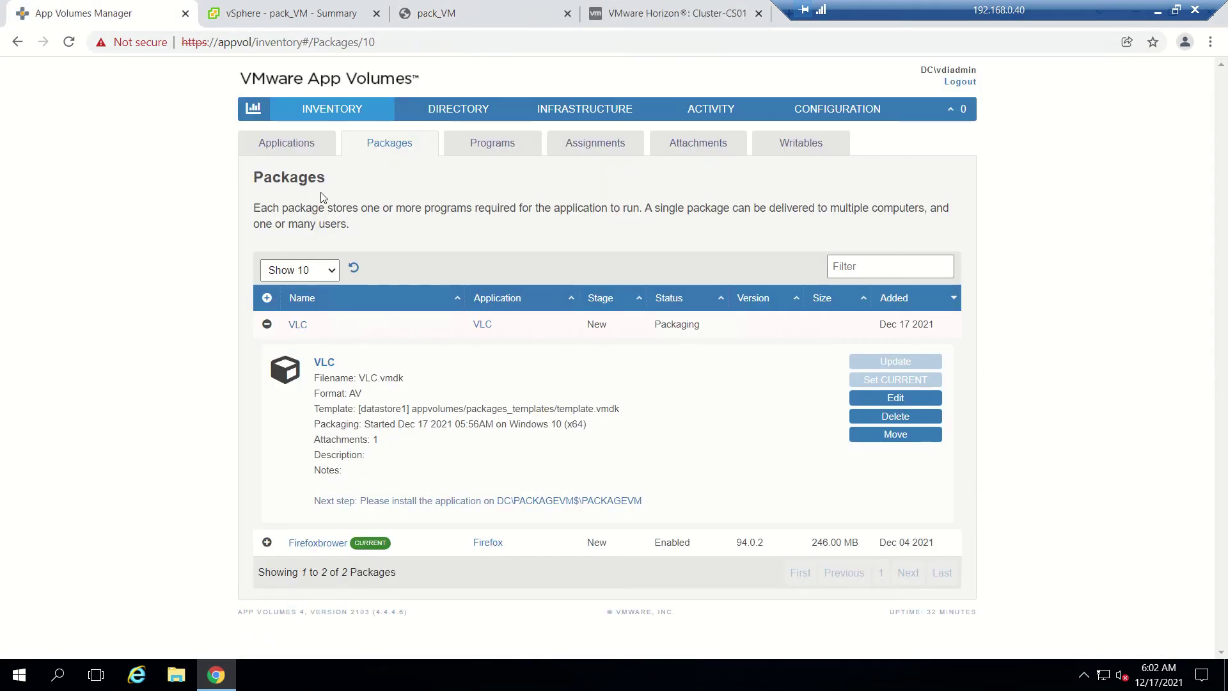
pyautogui.click(286, 144)
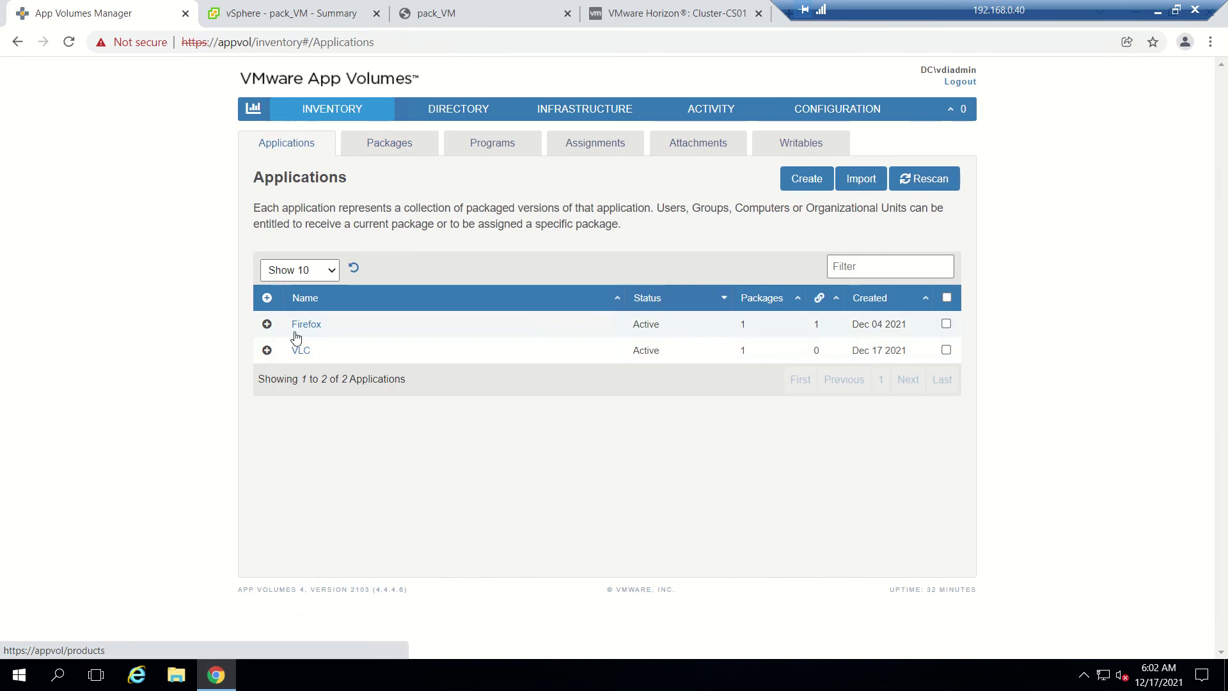
pyautogui.click(266, 351)
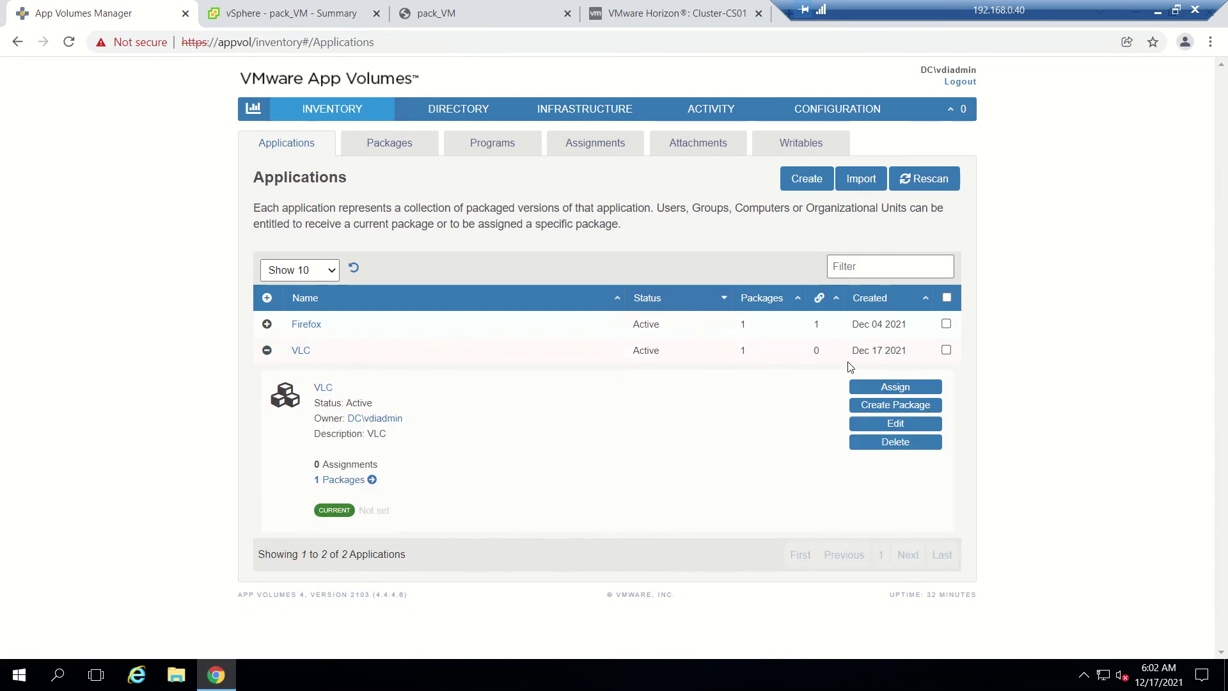
pyautogui.click(896, 388)
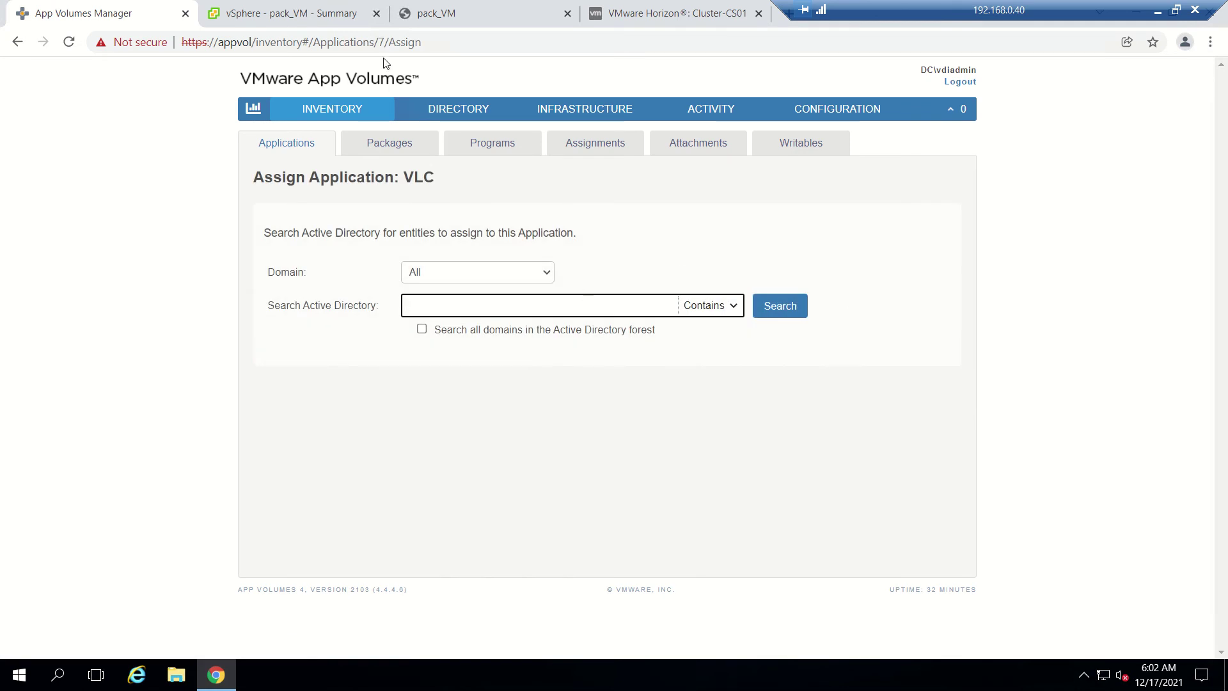
# - Search Active Directory for "end" and assign VLC to the DC\Endusers group using the CURRENT marker
pyautogui.click(594, 305)
pyautogui.write('e')
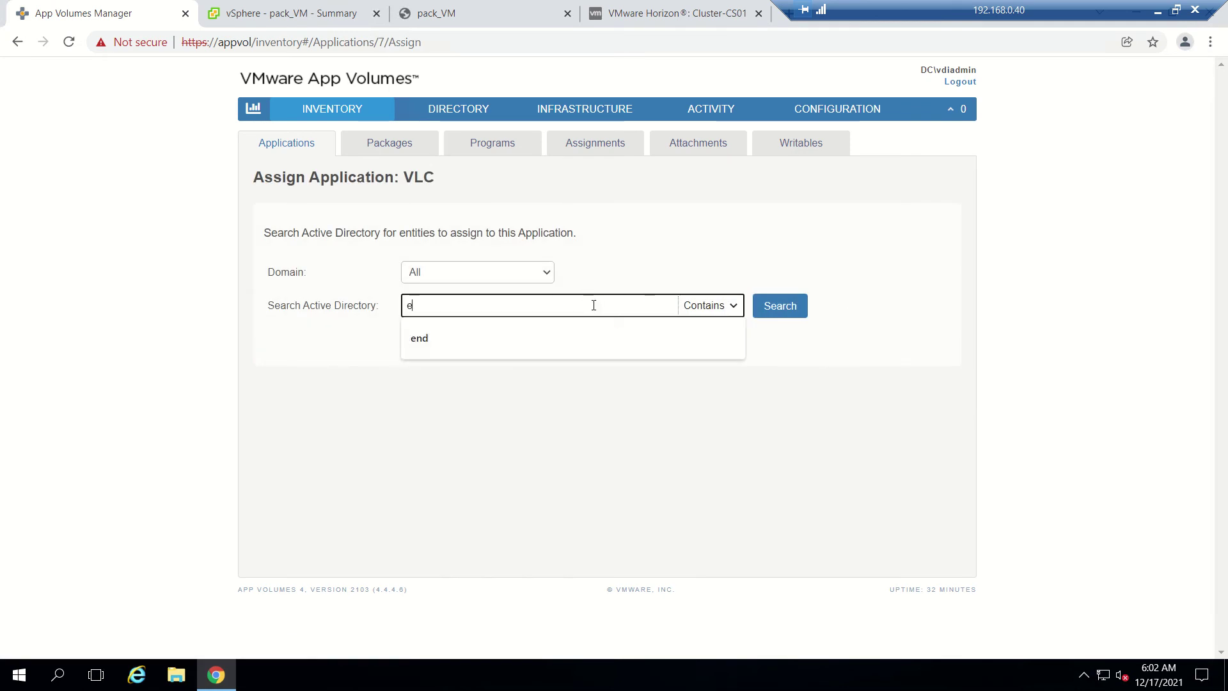
pyautogui.write('nd')
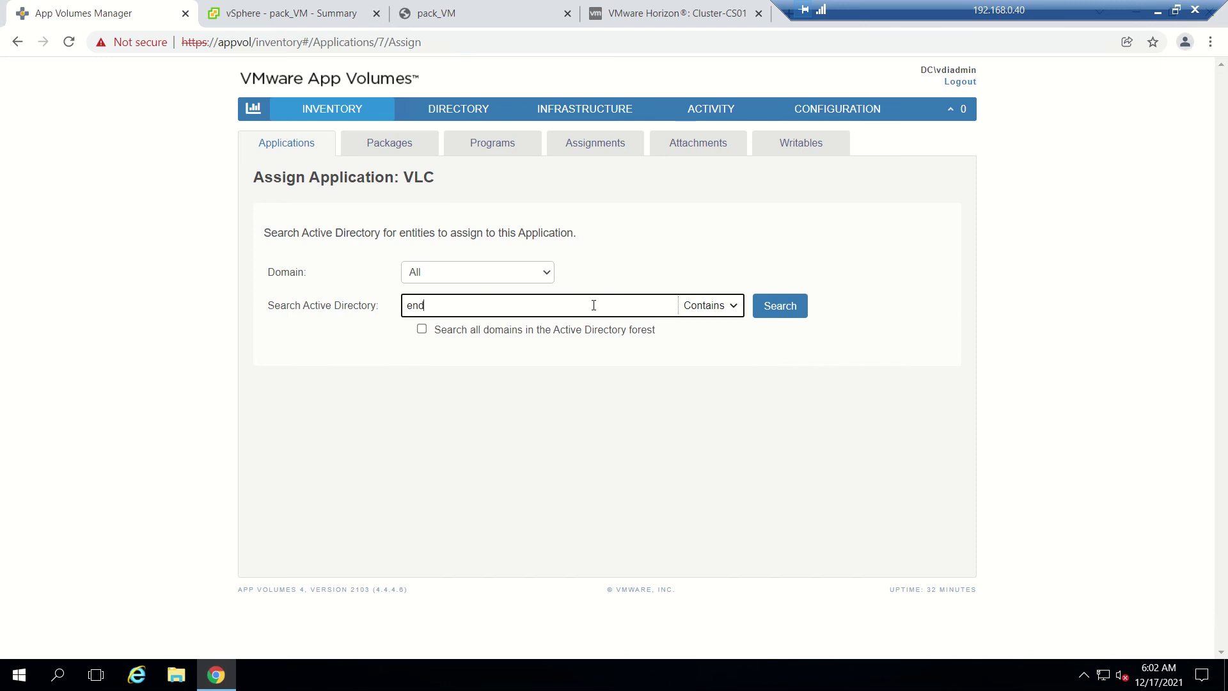
pyautogui.press('Return')
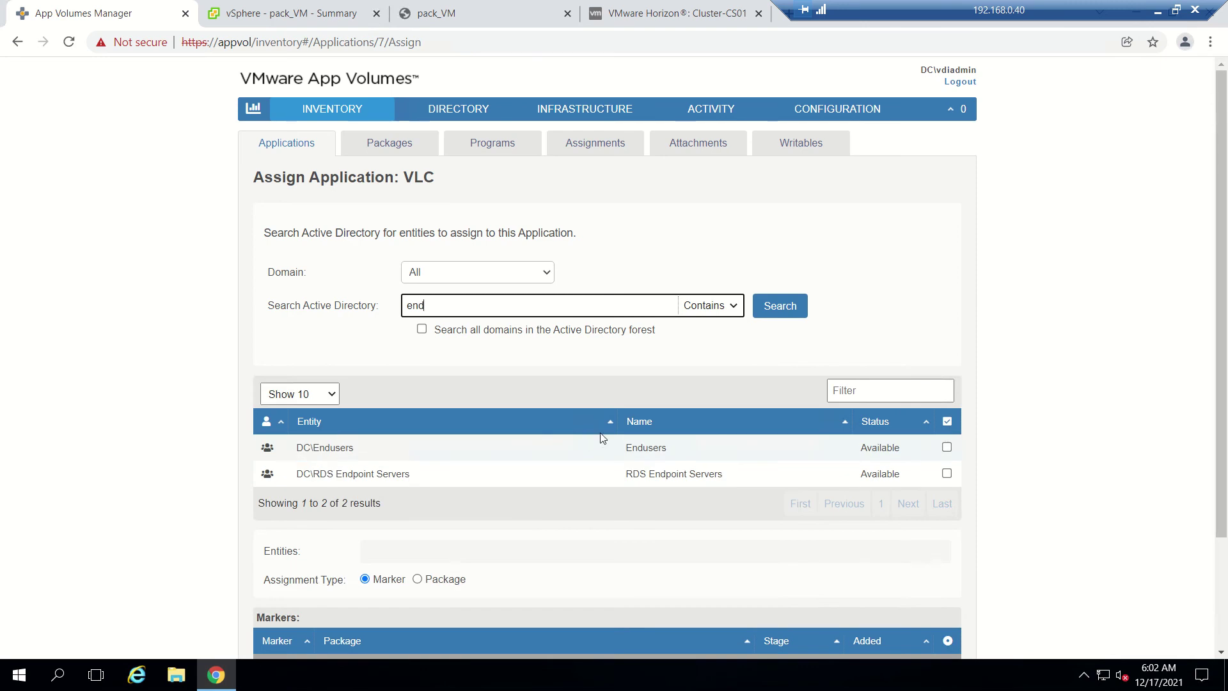
pyautogui.click(946, 447)
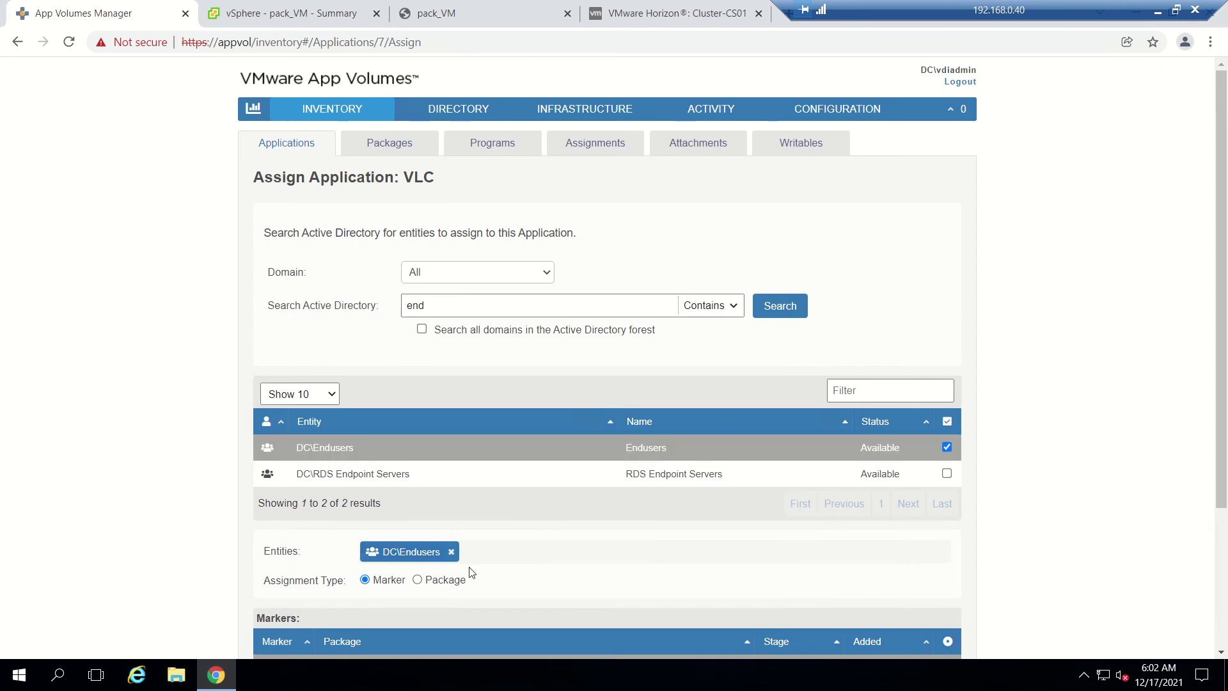
pyautogui.scroll(-3, 735, 355)
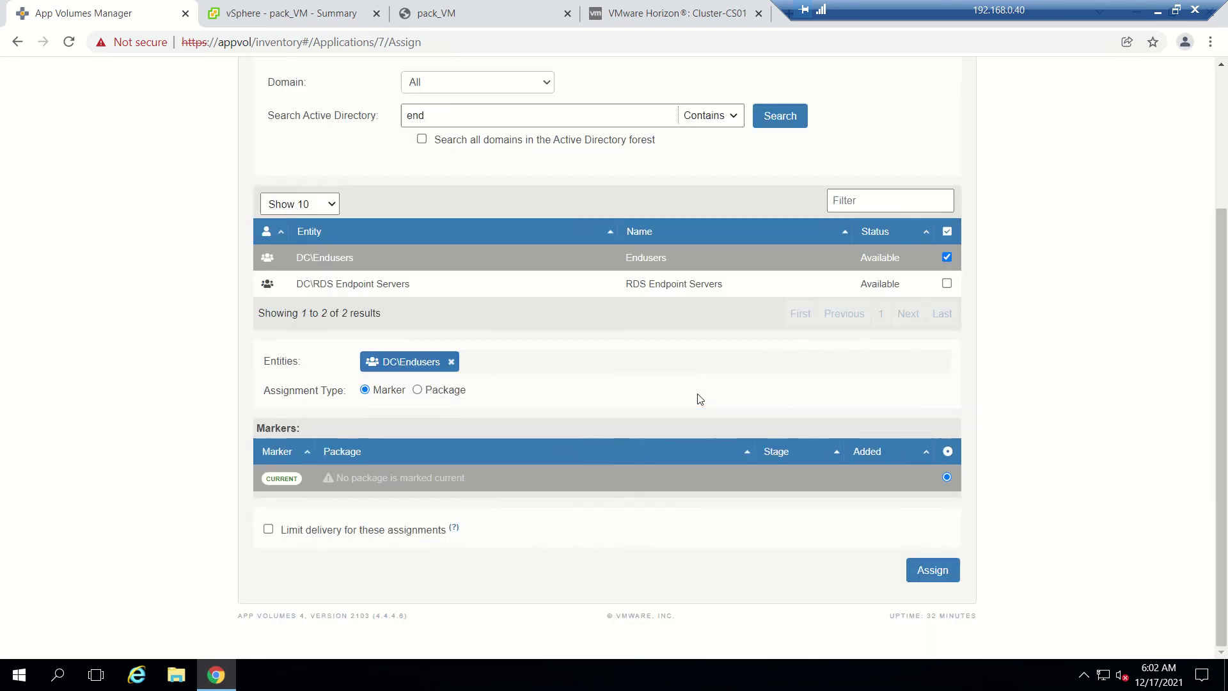
pyautogui.click(946, 570)
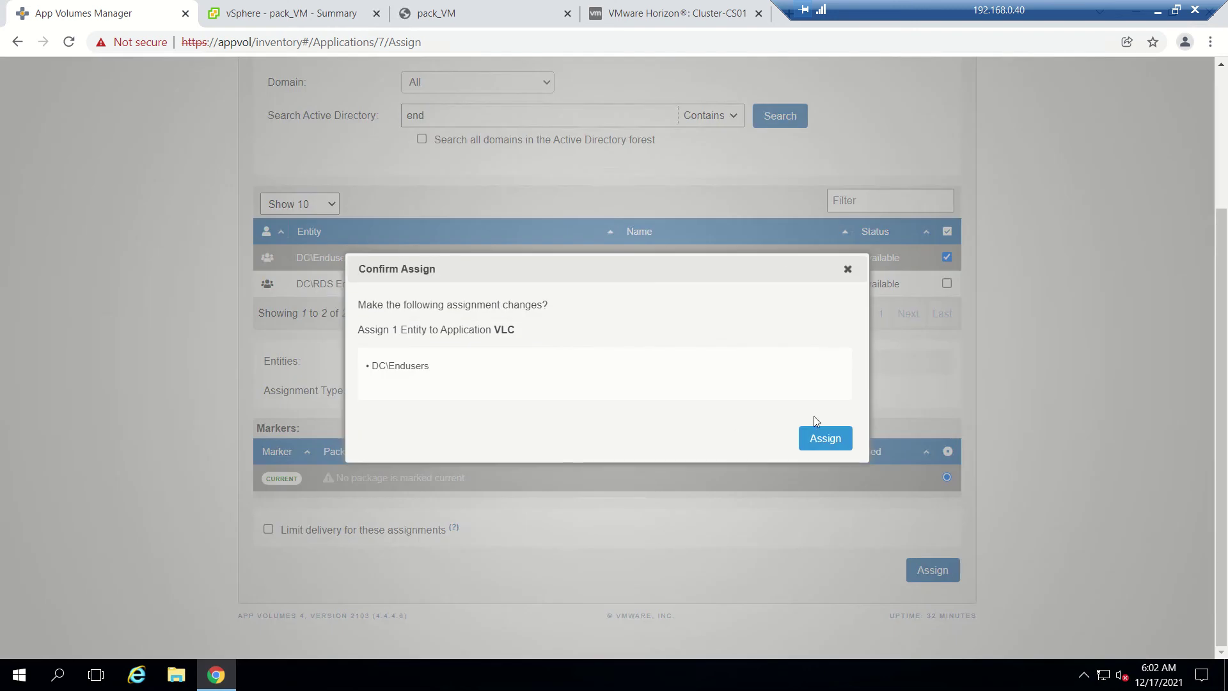
pyautogui.click(843, 441)
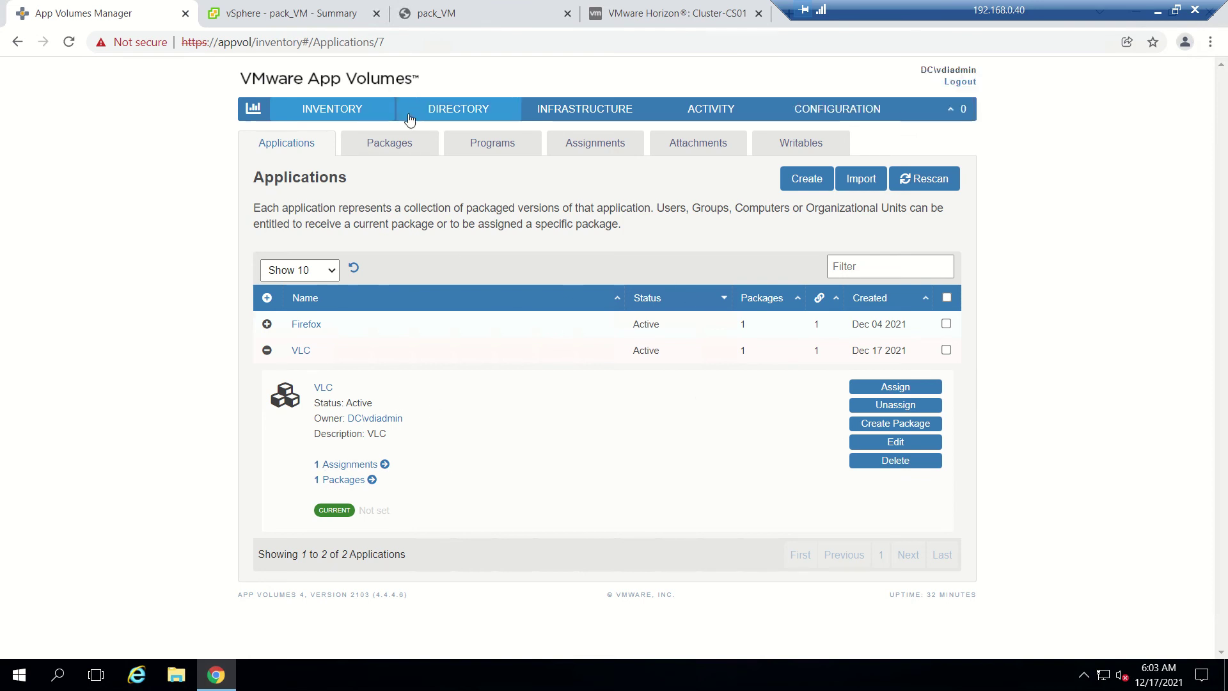
# - Set the VLC package as CURRENT for the VLC application and confirm the change
pyautogui.click(403, 141)
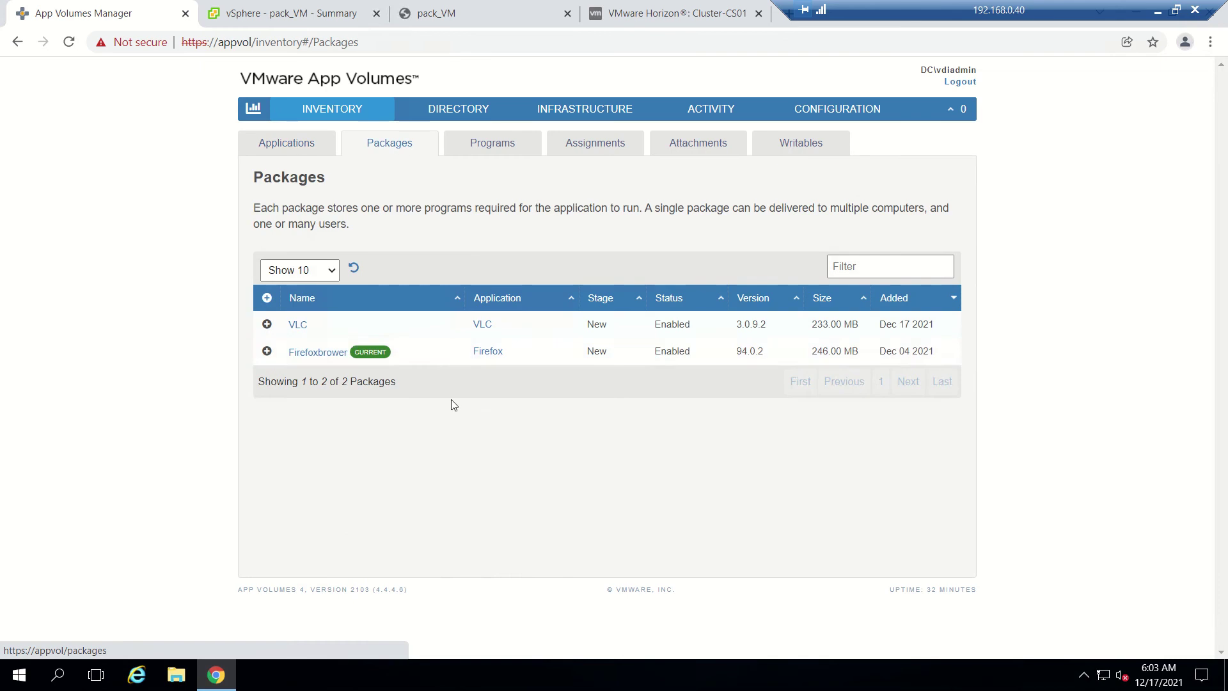
pyautogui.click(267, 323)
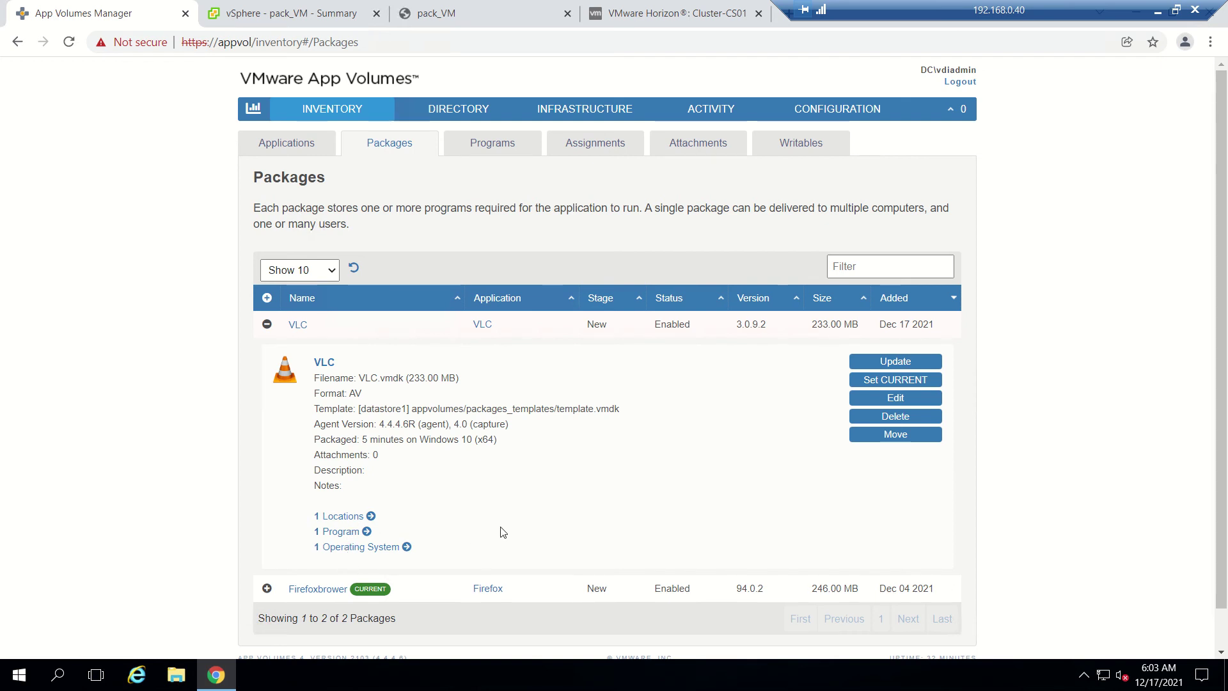
pyautogui.click(882, 382)
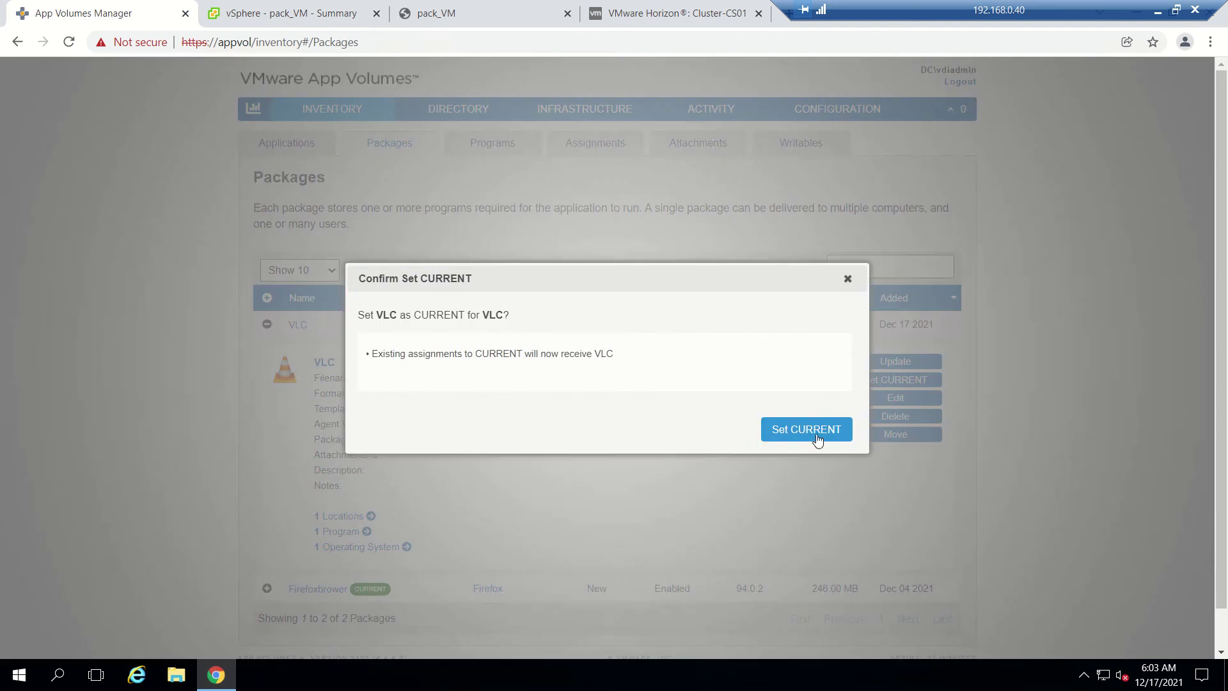
pyautogui.click(818, 439)
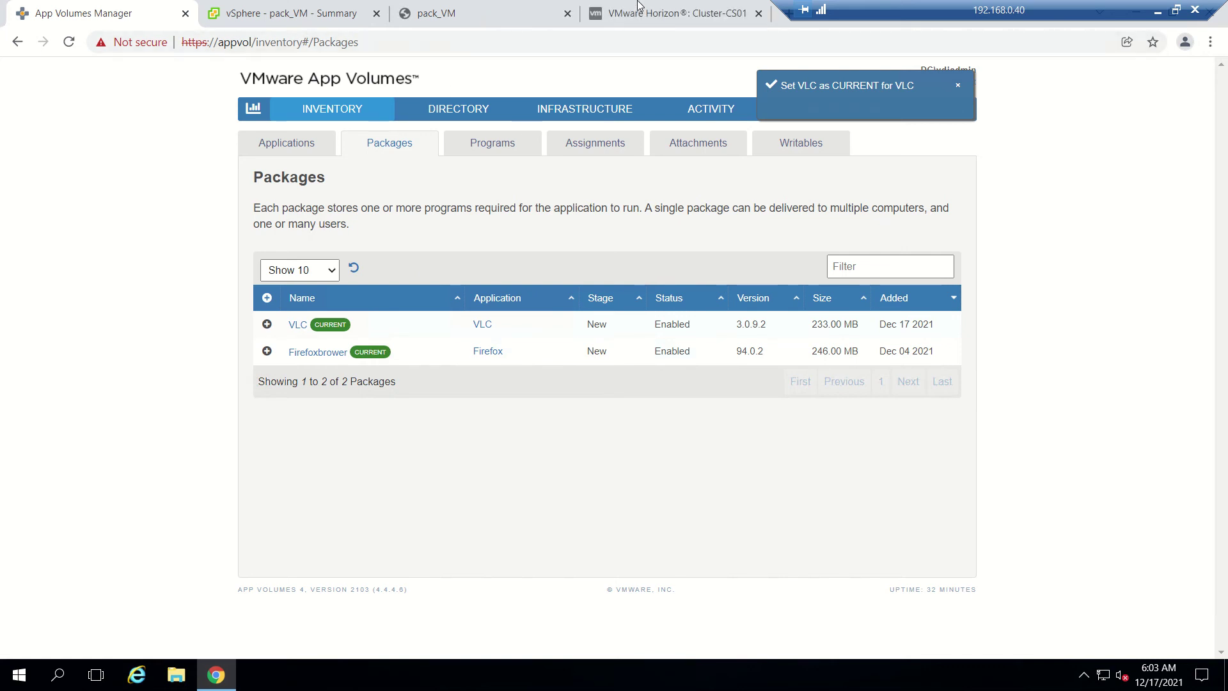
# - Switch to VMware Horizon and enable both the DesktopFpool desktop pool and its provisioning
pyautogui.click(716, 16)
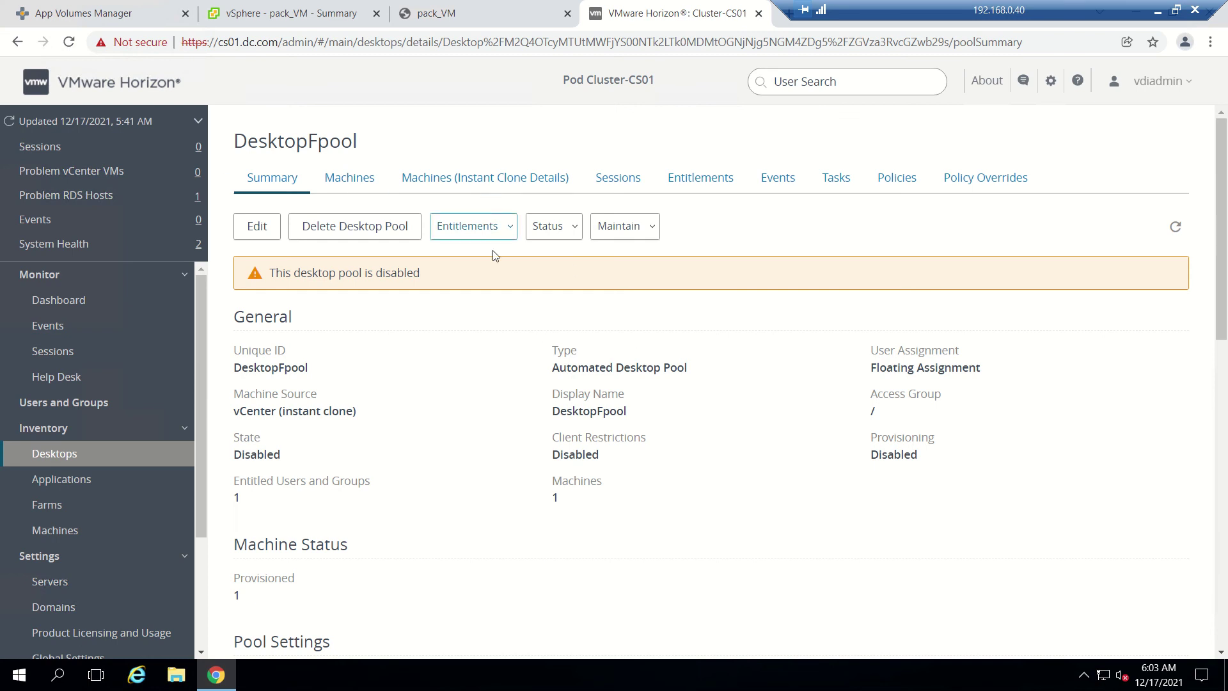
pyautogui.click(565, 234)
pyautogui.click(582, 278)
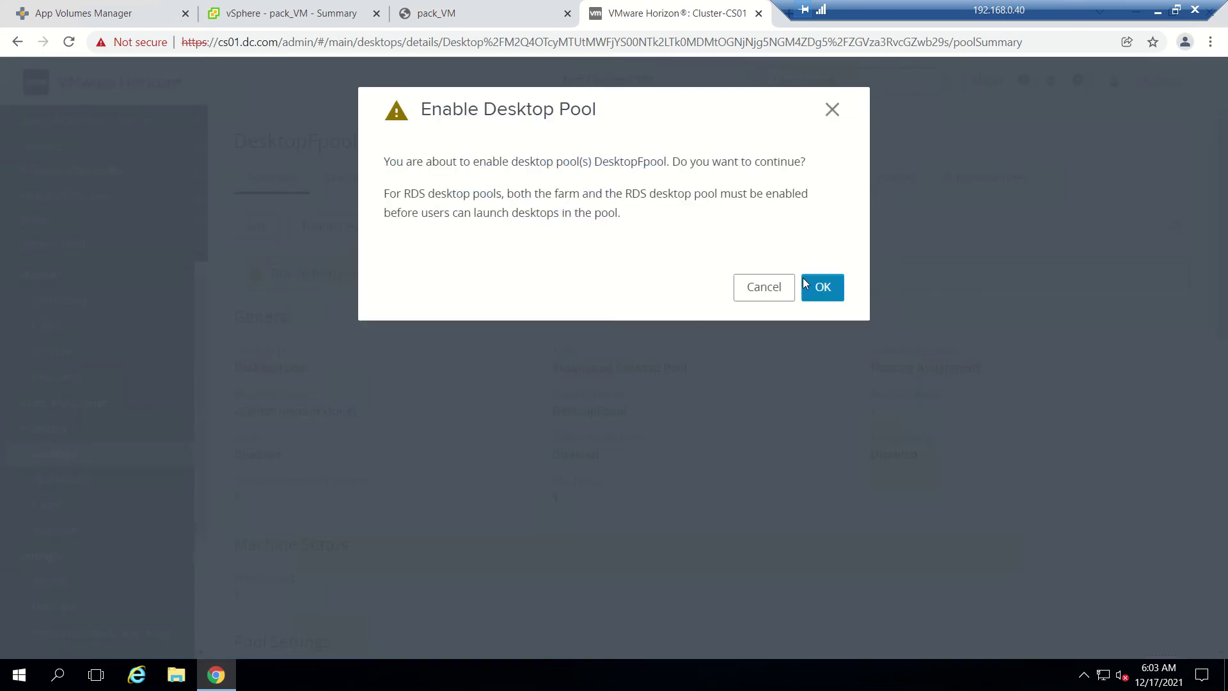
pyautogui.click(809, 285)
pyautogui.click(572, 234)
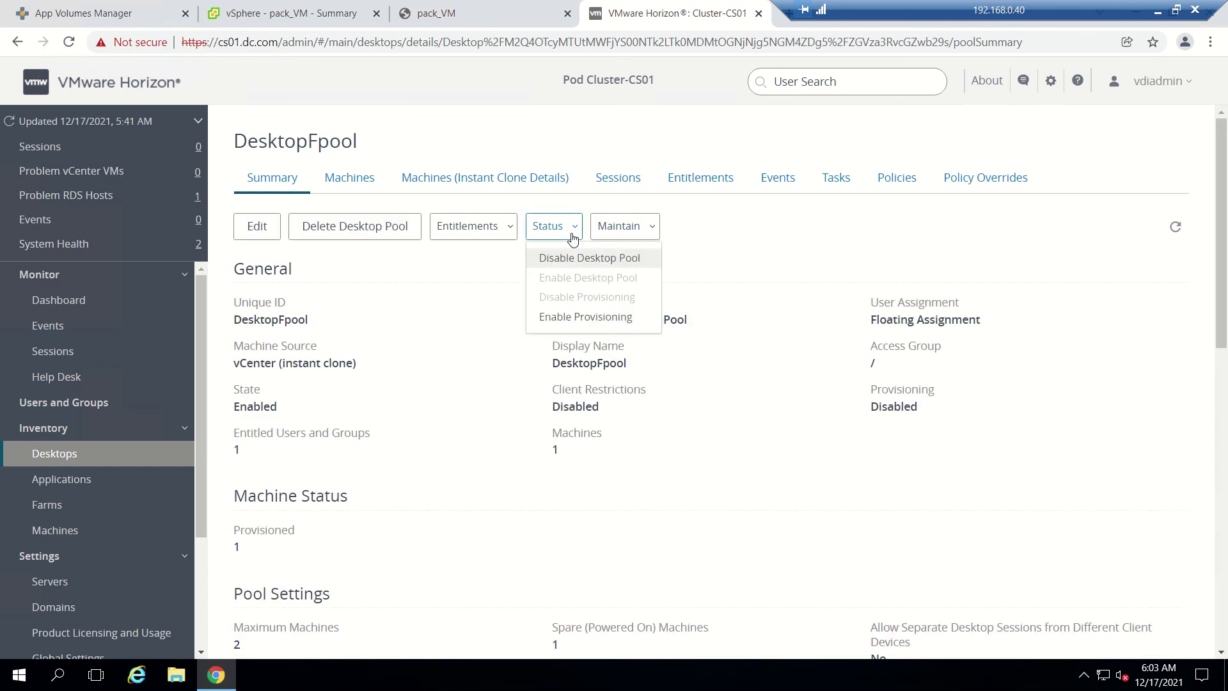
pyautogui.click(586, 316)
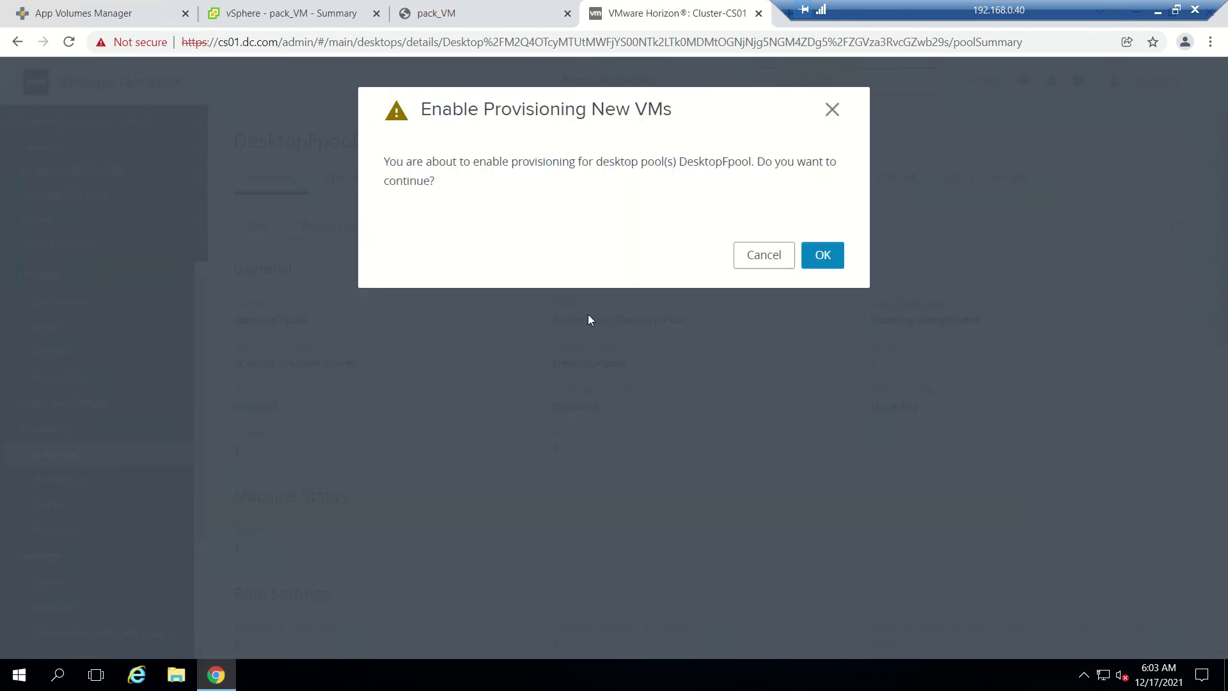
pyautogui.click(823, 256)
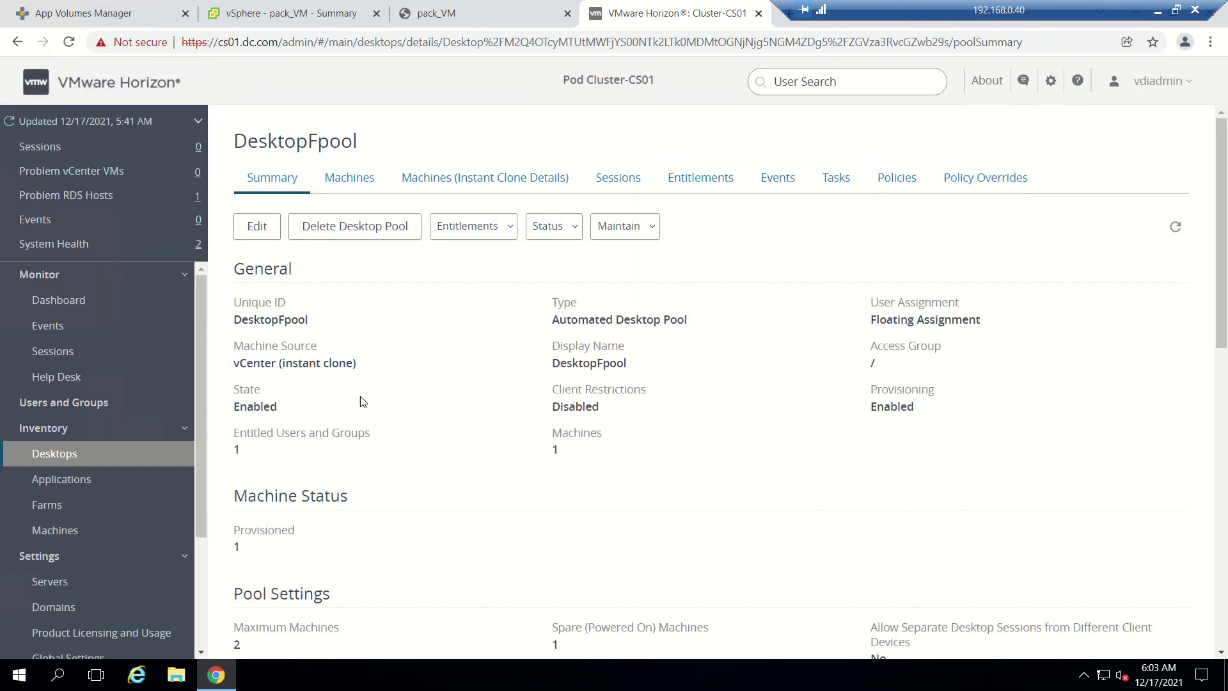
pyautogui.moveTo(512, 19)
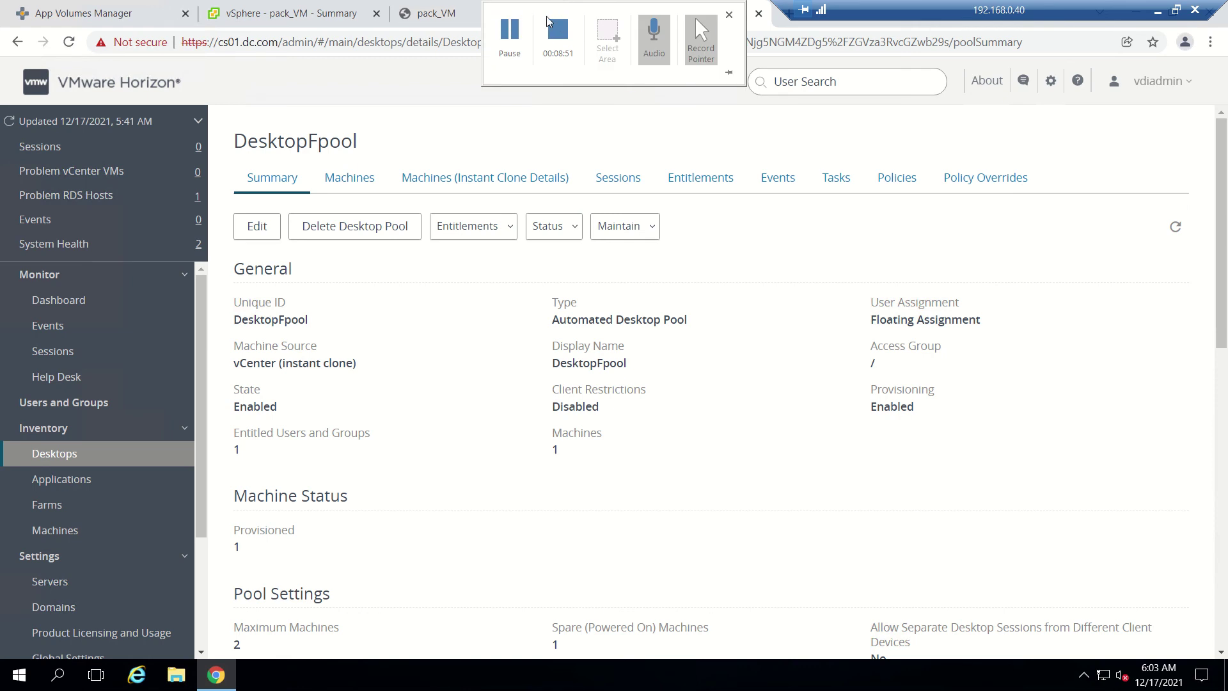
pyautogui.click(510, 38)
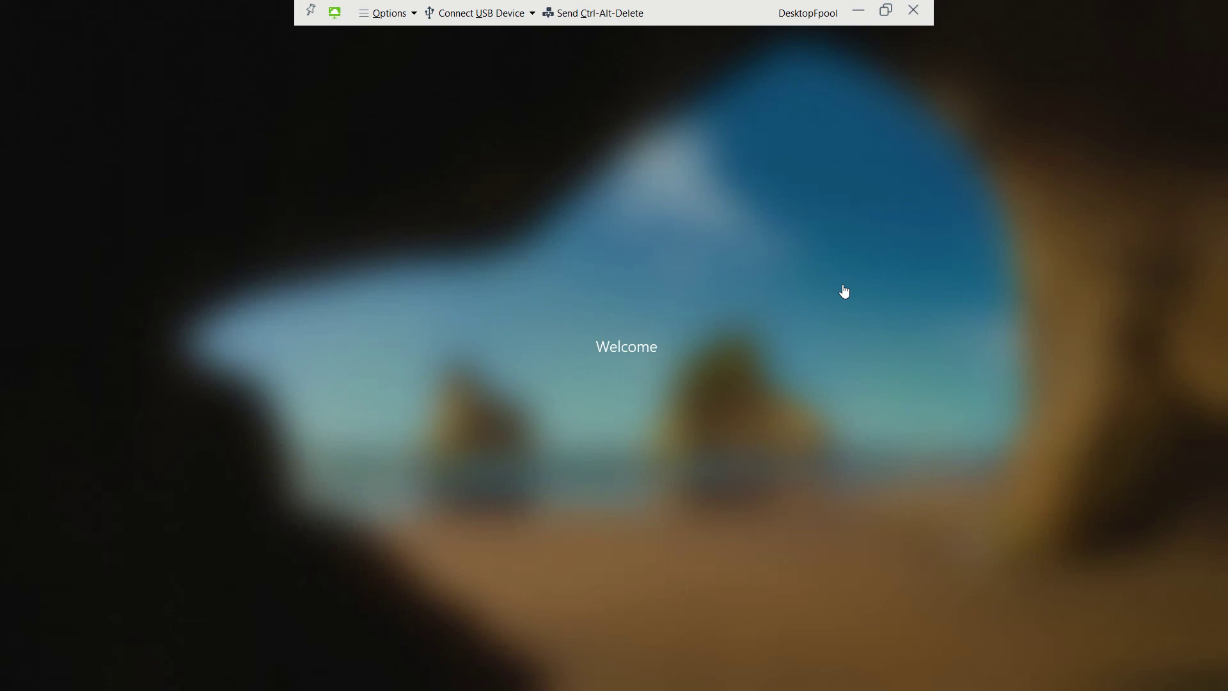
# - Launch VLC media player from the desktop of the DesktopFpool virtual desktop session
pyautogui.moveTo(511, 5)
pyautogui.moveTo(563, 6)
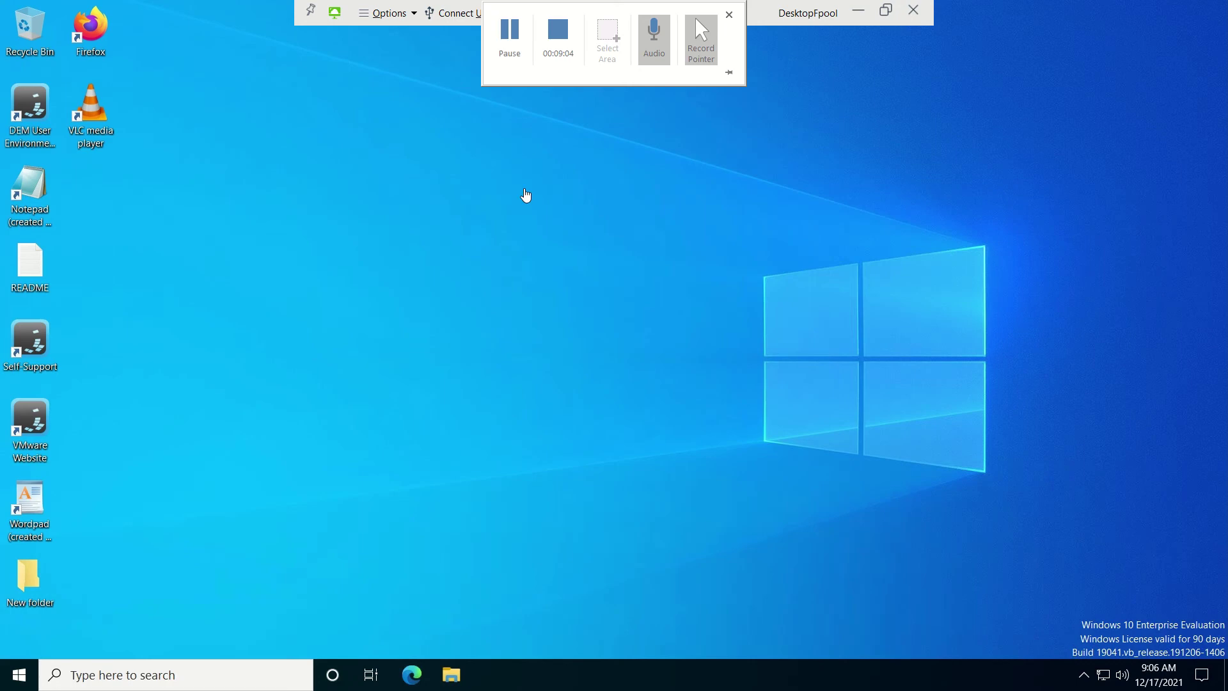
pyautogui.doubleClick(95, 120)
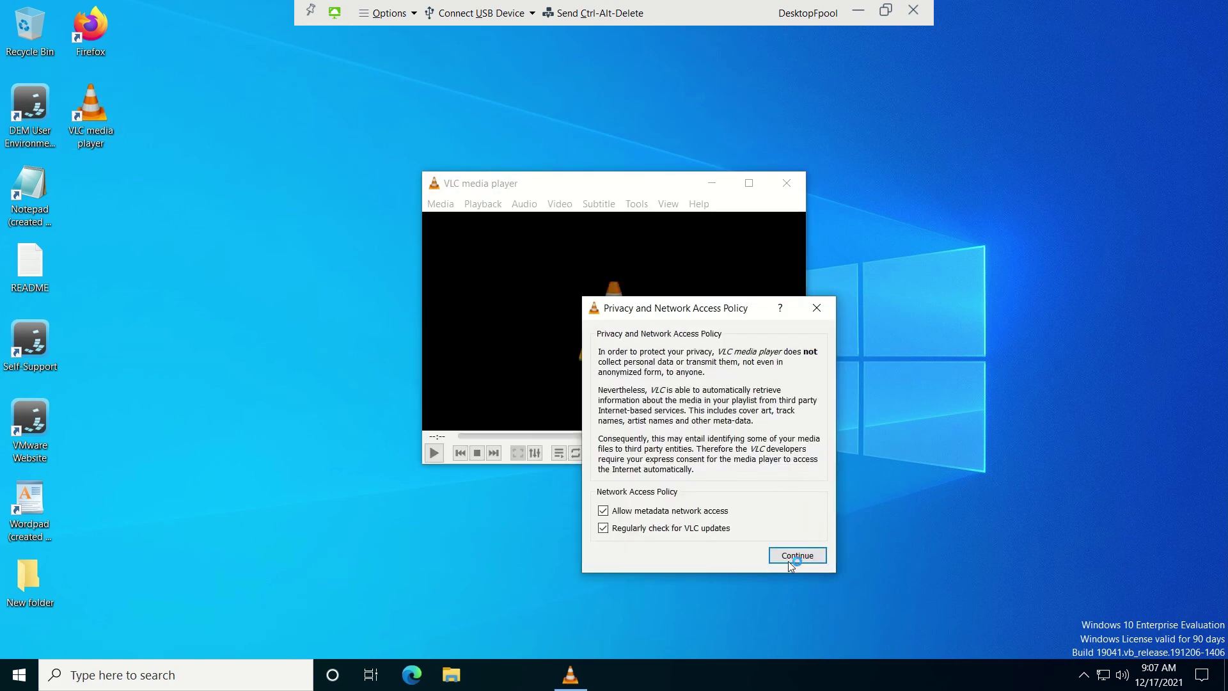
# - Accept VLC's privacy and network access policy, close the player, and sign out of the DesktopFpool virtual desktop
pyautogui.click(788, 561)
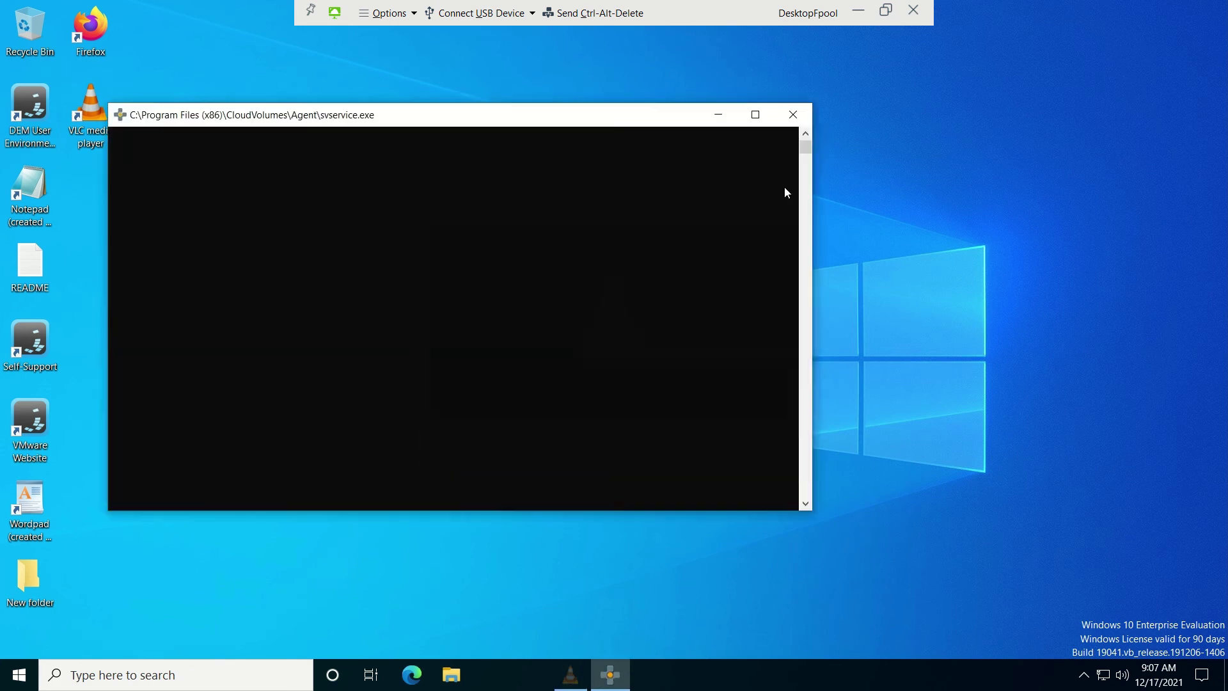
pyautogui.click(785, 186)
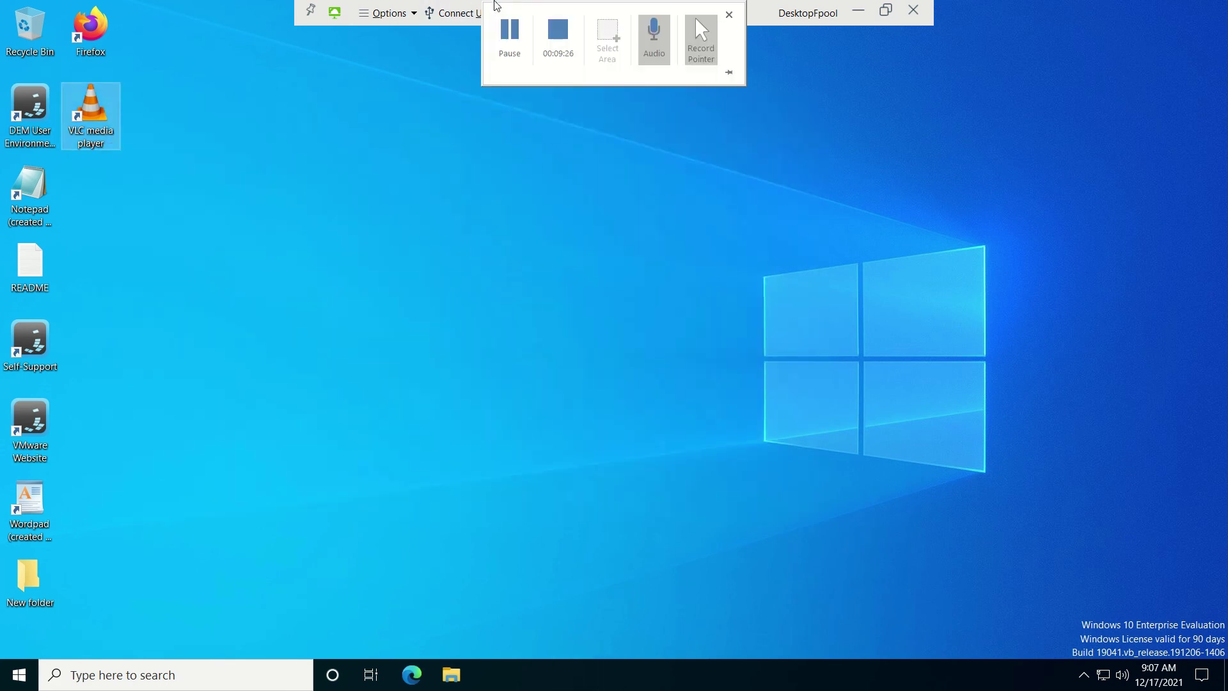
pyautogui.click(19, 675)
pyautogui.rightClick(36, 677)
pyautogui.moveTo(128, 632)
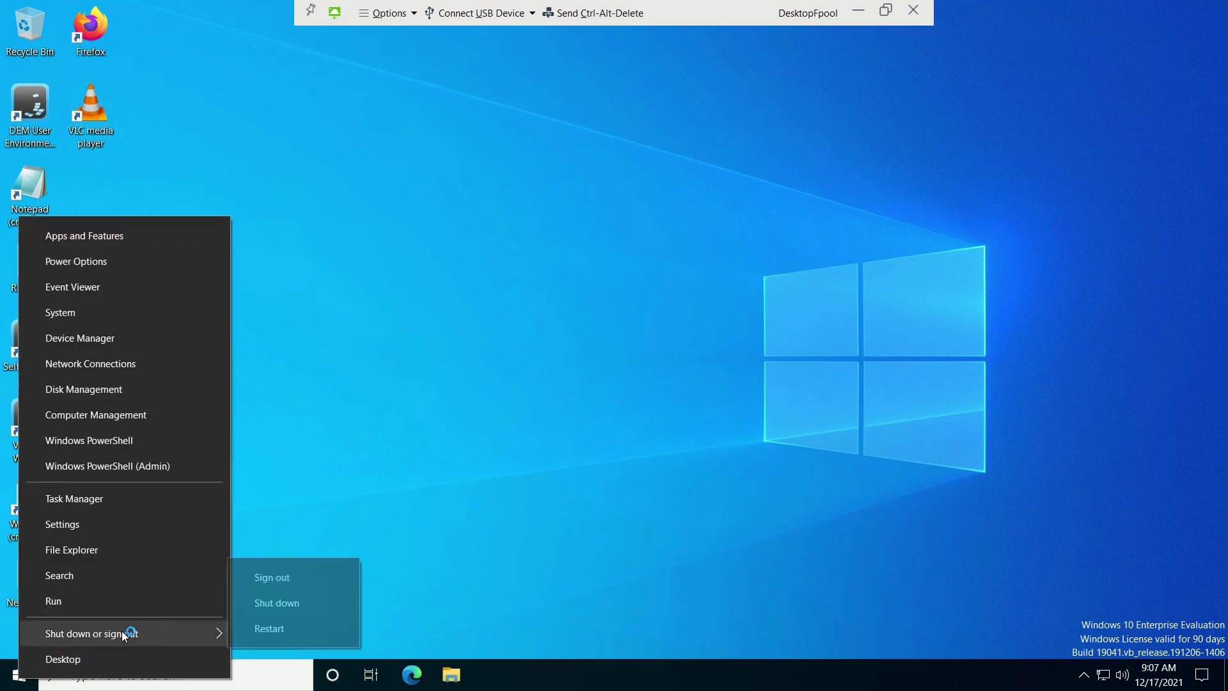
pyautogui.click(295, 579)
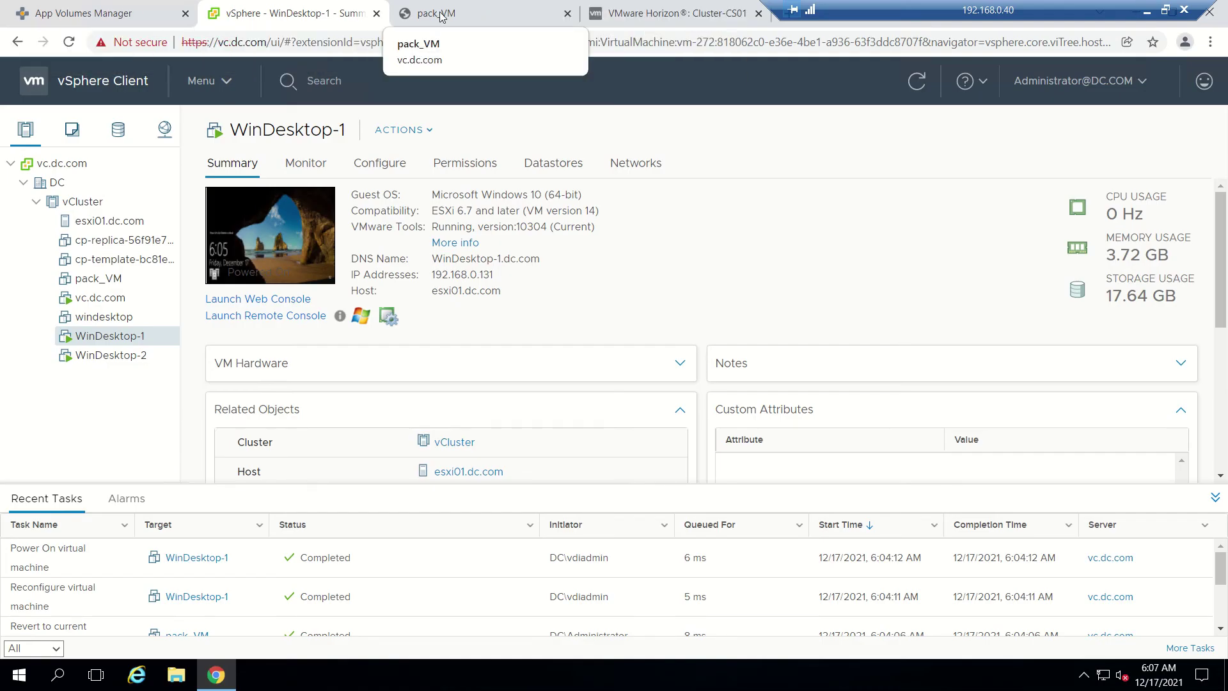
# - Power on pack_VM in the vSphere Client and reload its disconnected web console
pyautogui.click(473, 13)
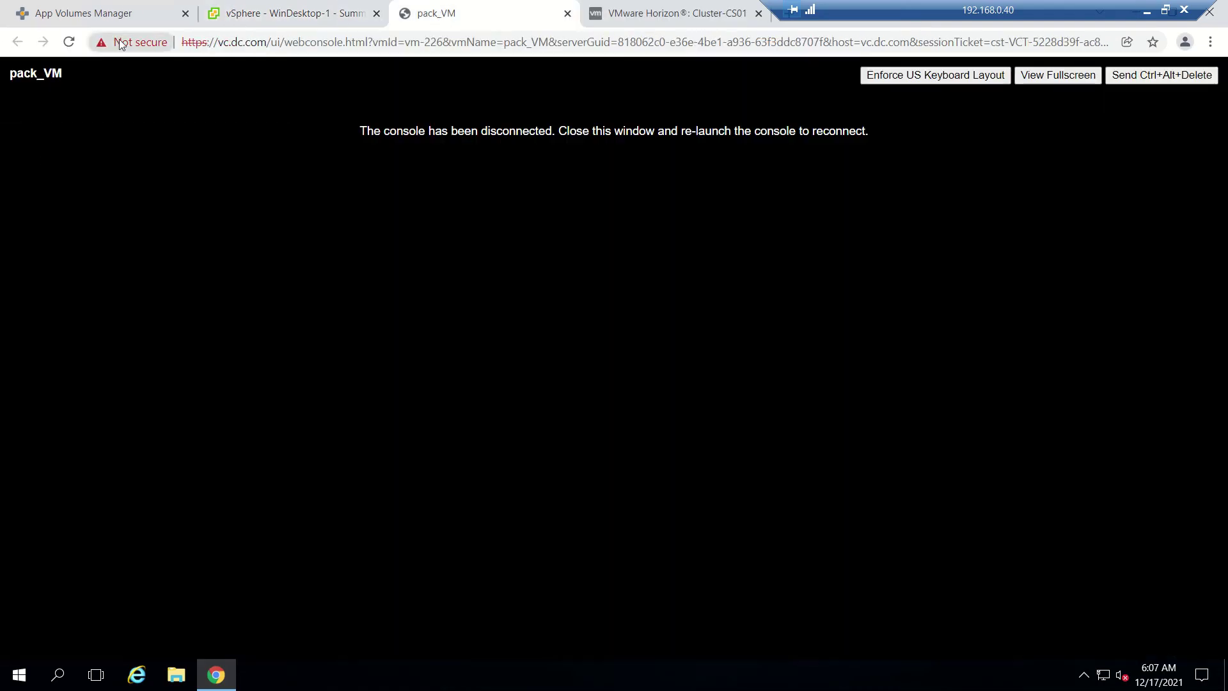
pyautogui.click(272, 11)
pyautogui.click(99, 279)
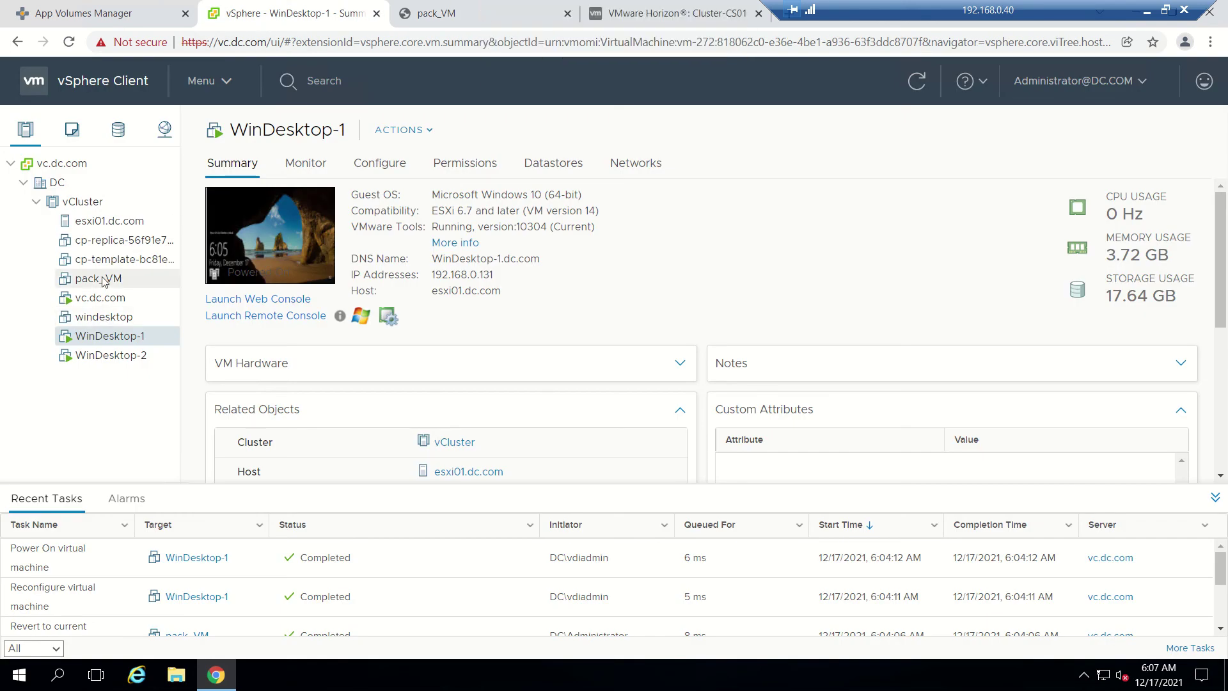
pyautogui.click(395, 130)
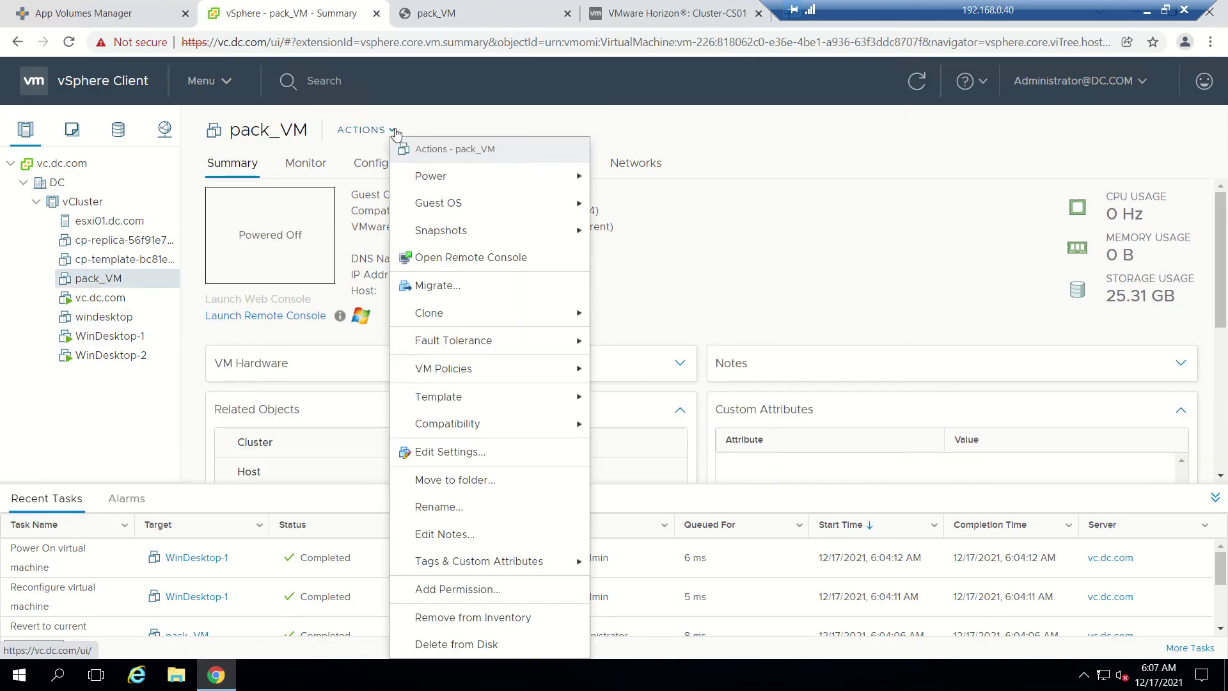
pyautogui.moveTo(433, 176)
pyautogui.click(650, 181)
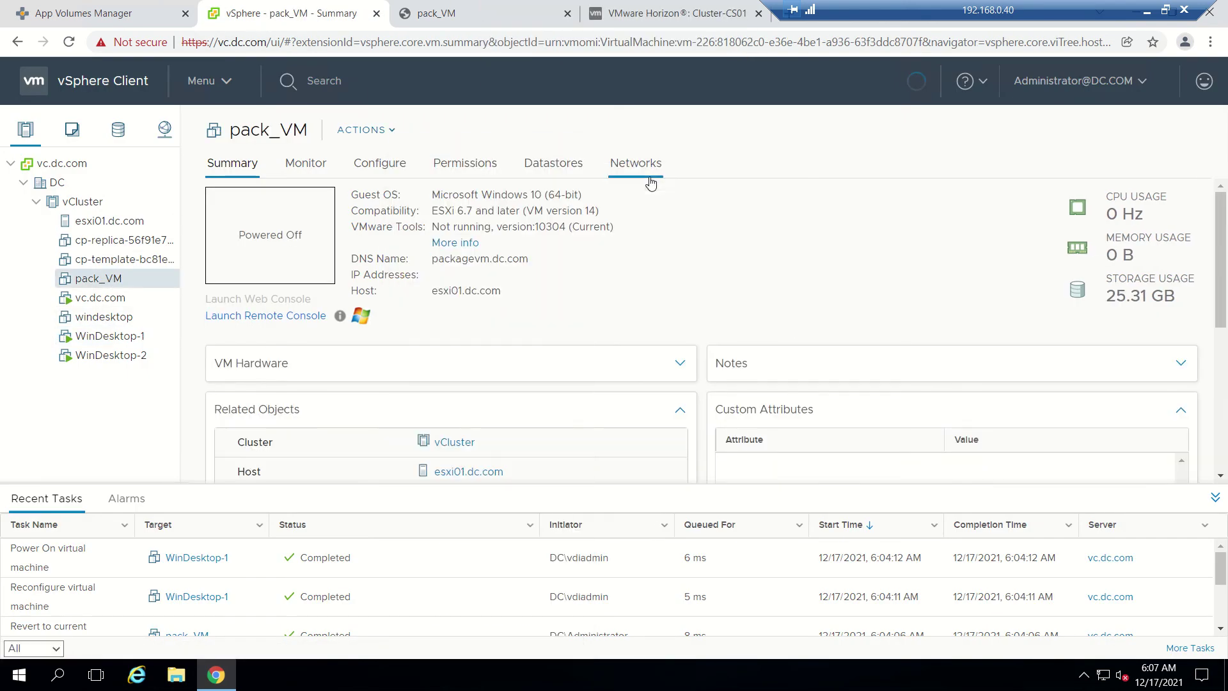
pyautogui.click(424, 13)
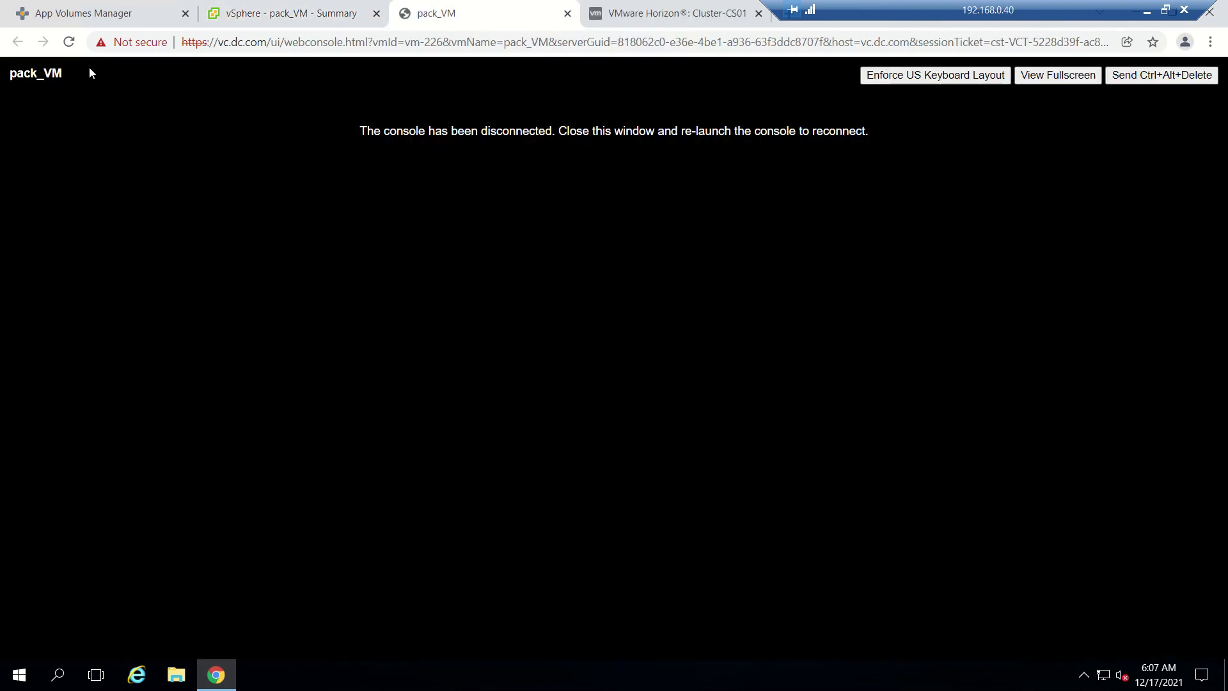
pyautogui.click(68, 42)
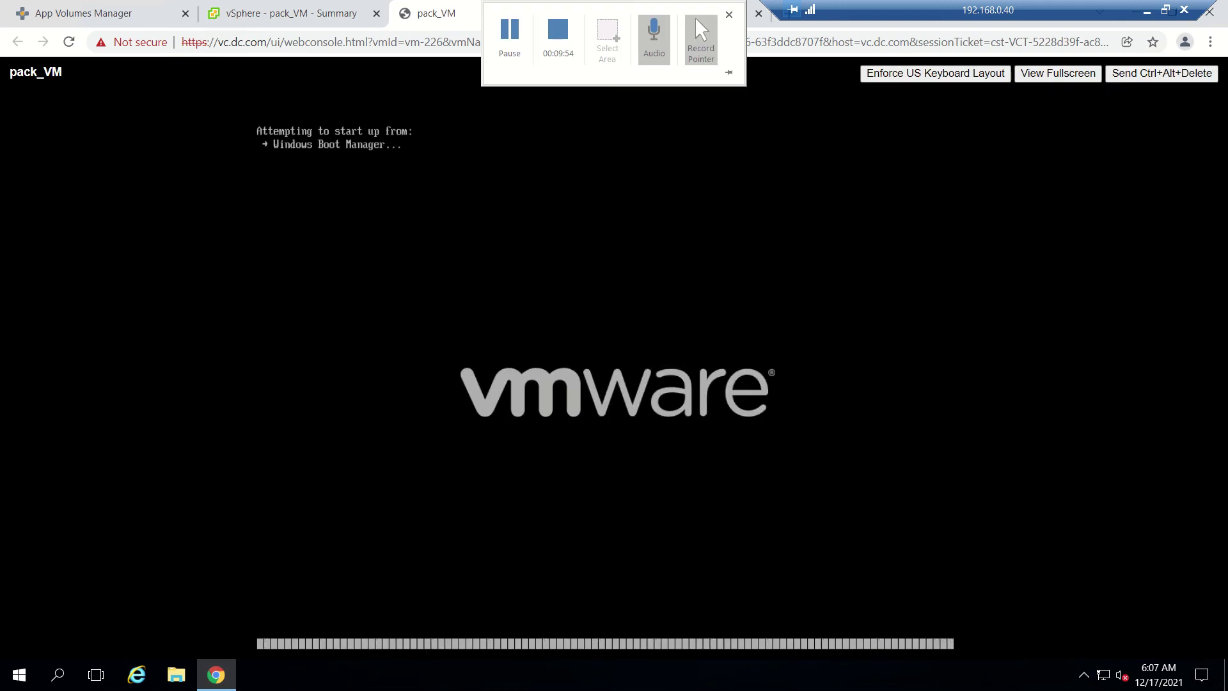
# - In App Volumes Manager, create an update package named VLC-update from the VLC package, performed in the background
pyautogui.click(122, 13)
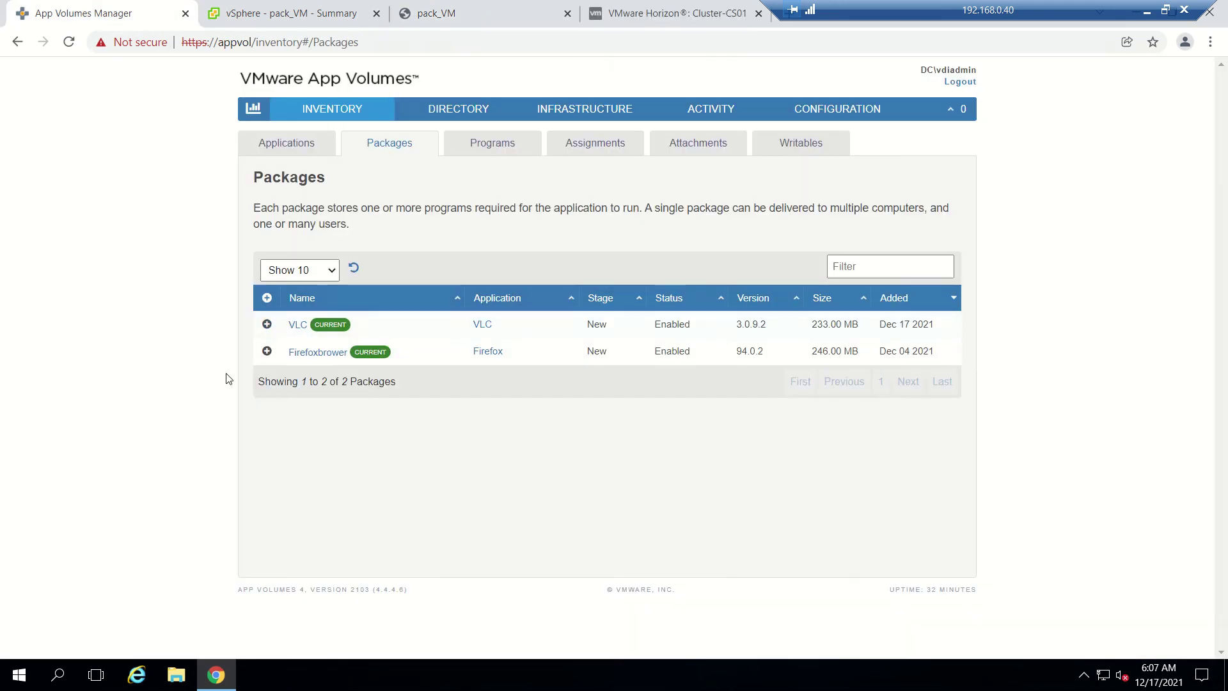
pyautogui.click(268, 325)
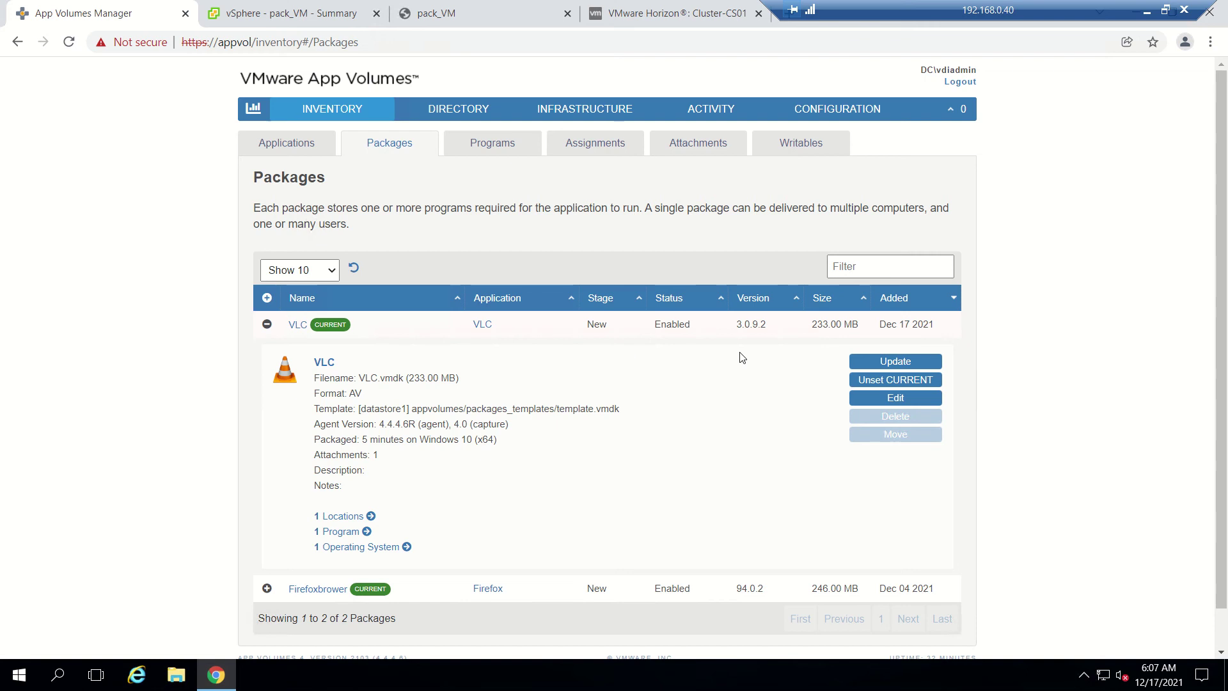
pyautogui.click(905, 362)
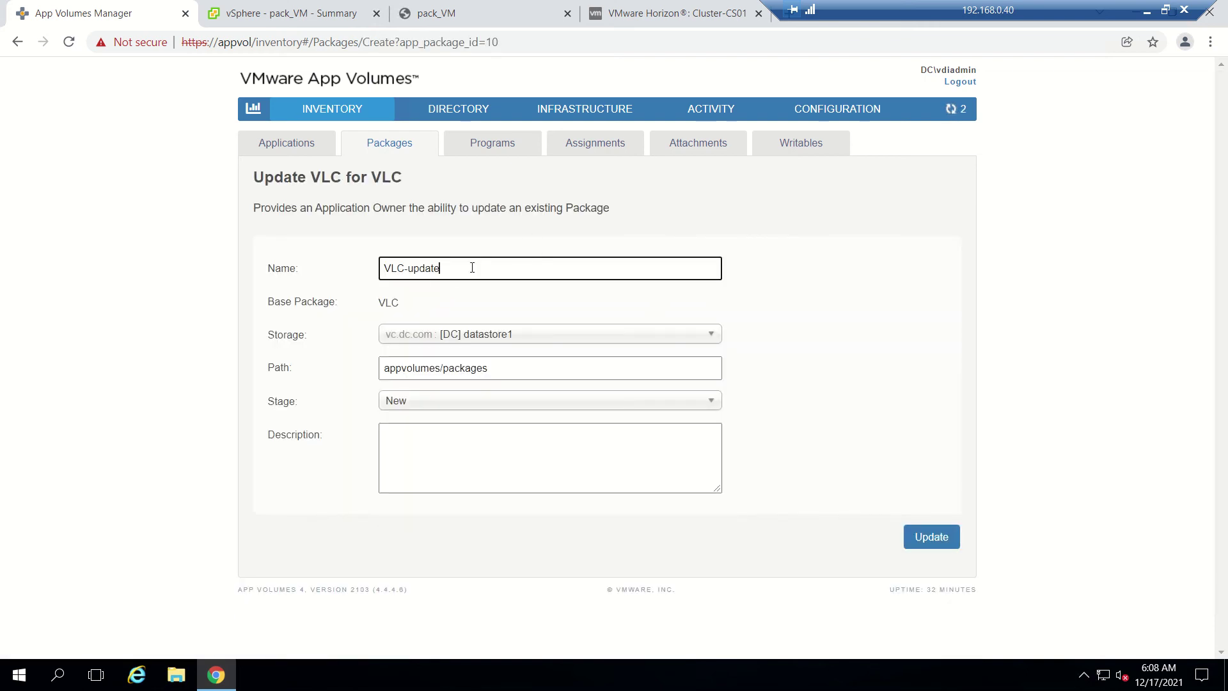
pyautogui.click(938, 541)
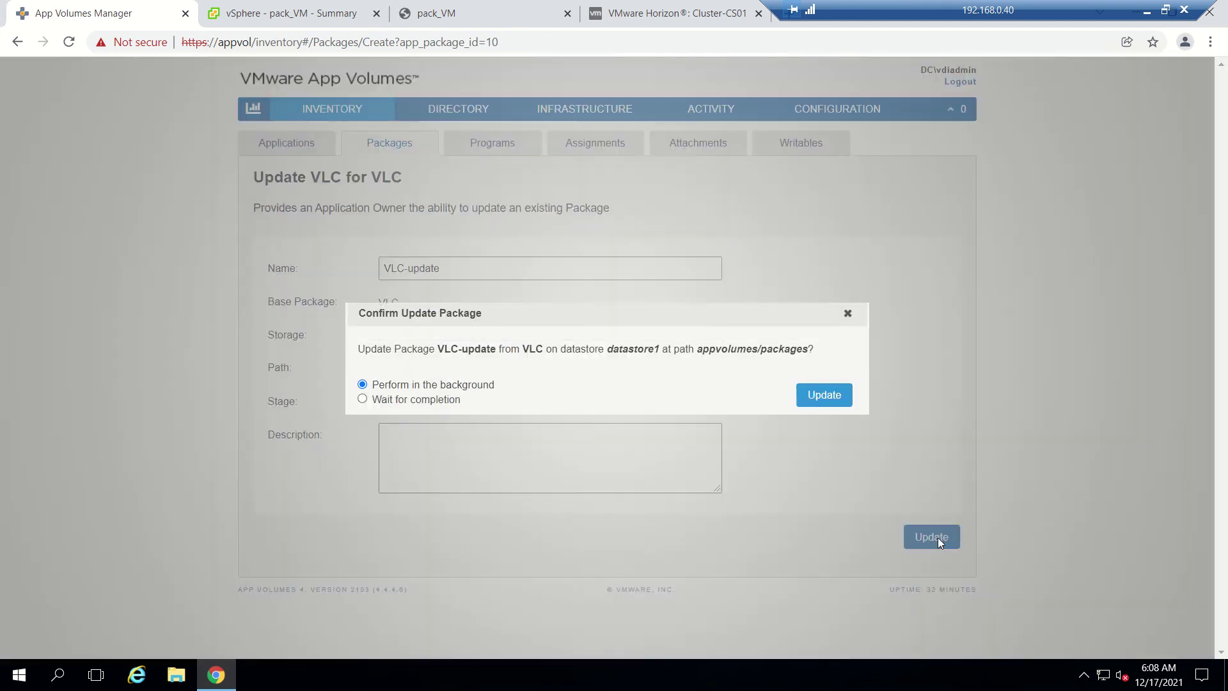
pyautogui.click(822, 396)
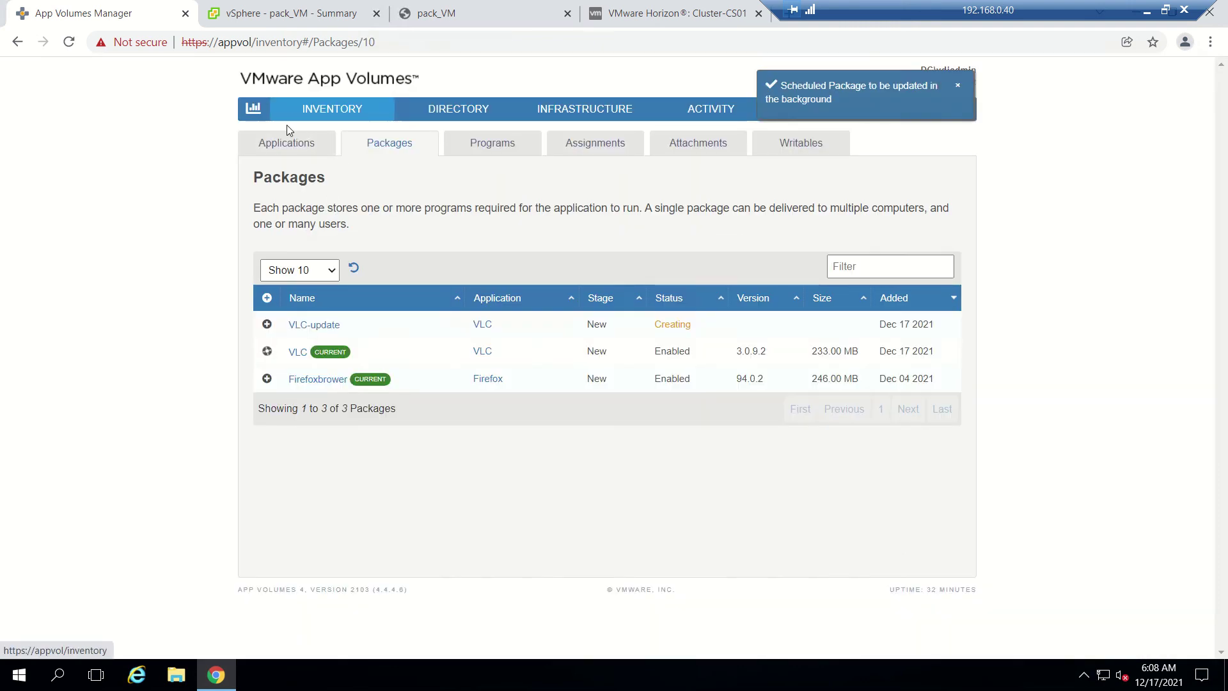
# - Examine the details of the VLC and VLC-update packages and check pack_VM's startup progress in its console
pyautogui.click(266, 351)
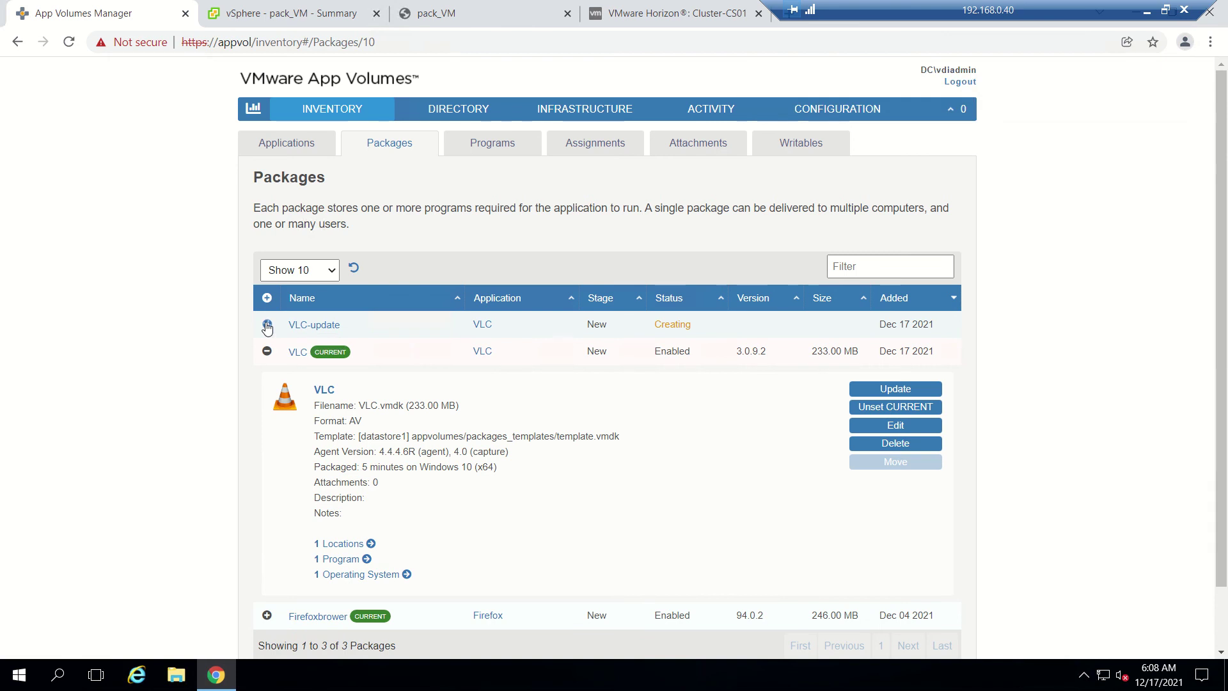
pyautogui.click(268, 325)
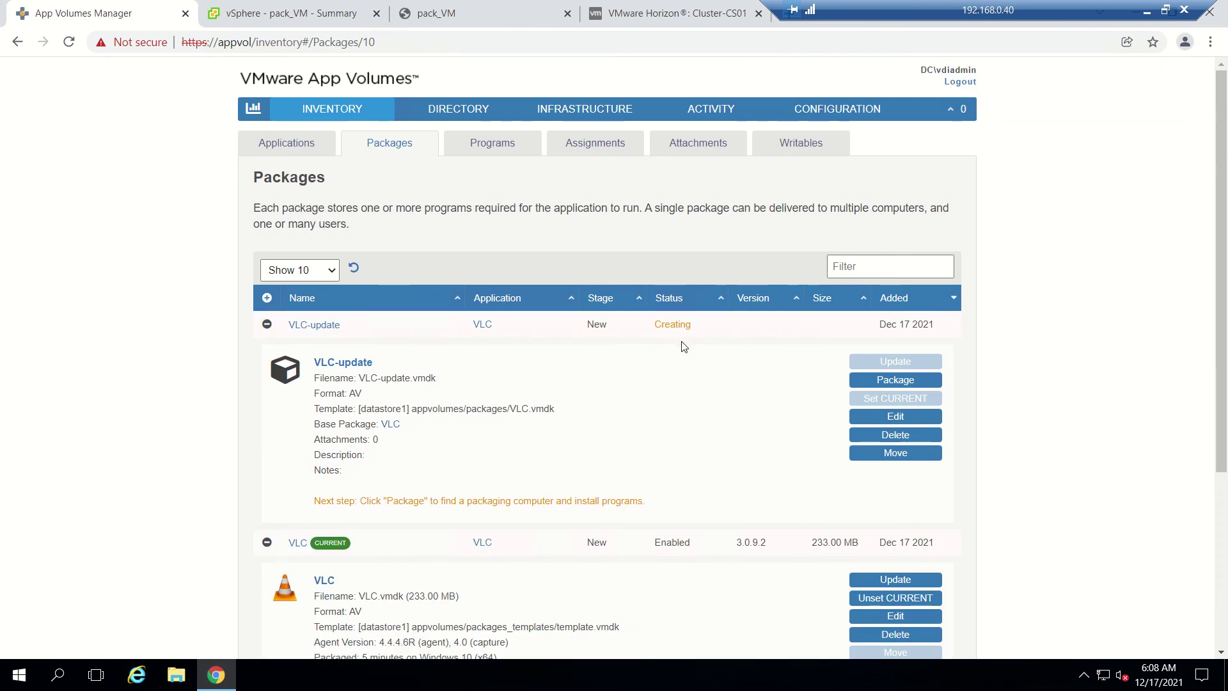
pyautogui.click(473, 8)
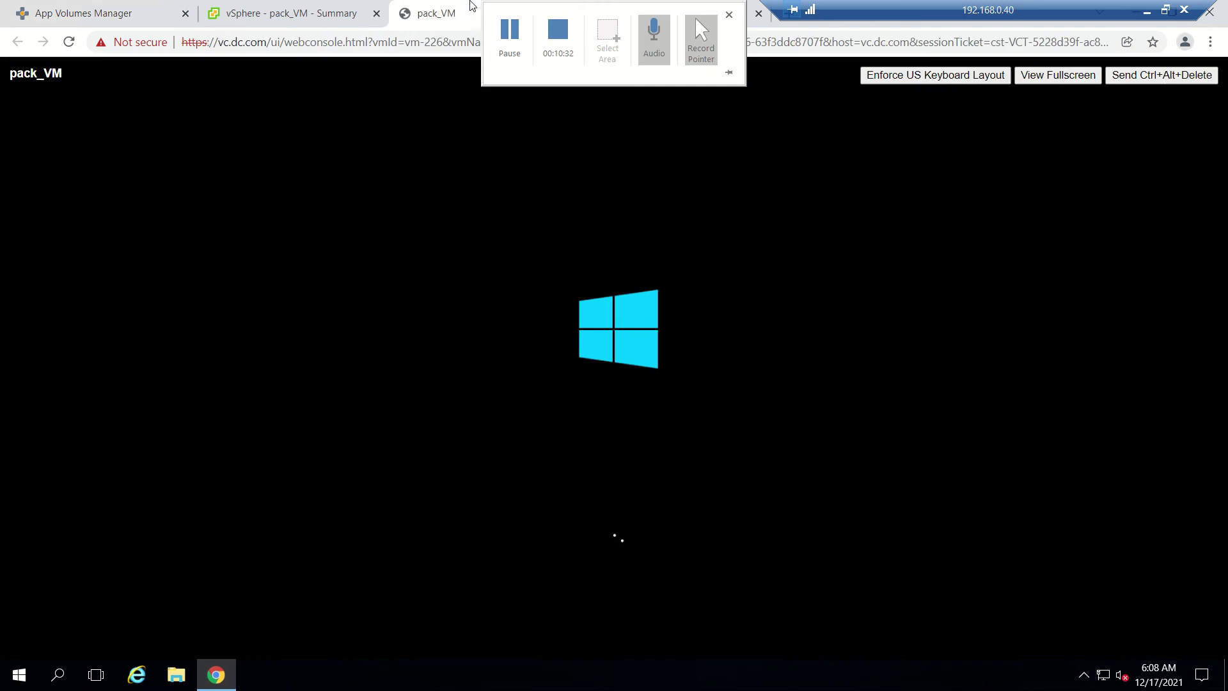
pyautogui.click(117, 9)
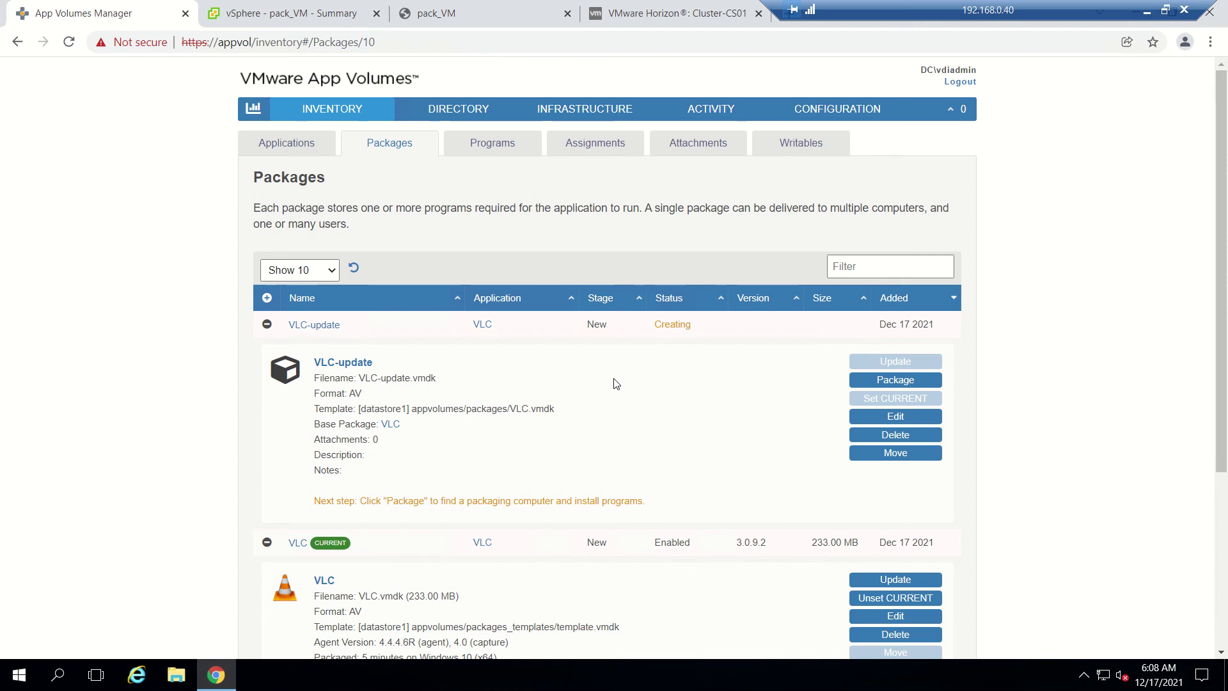
pyautogui.click(446, 7)
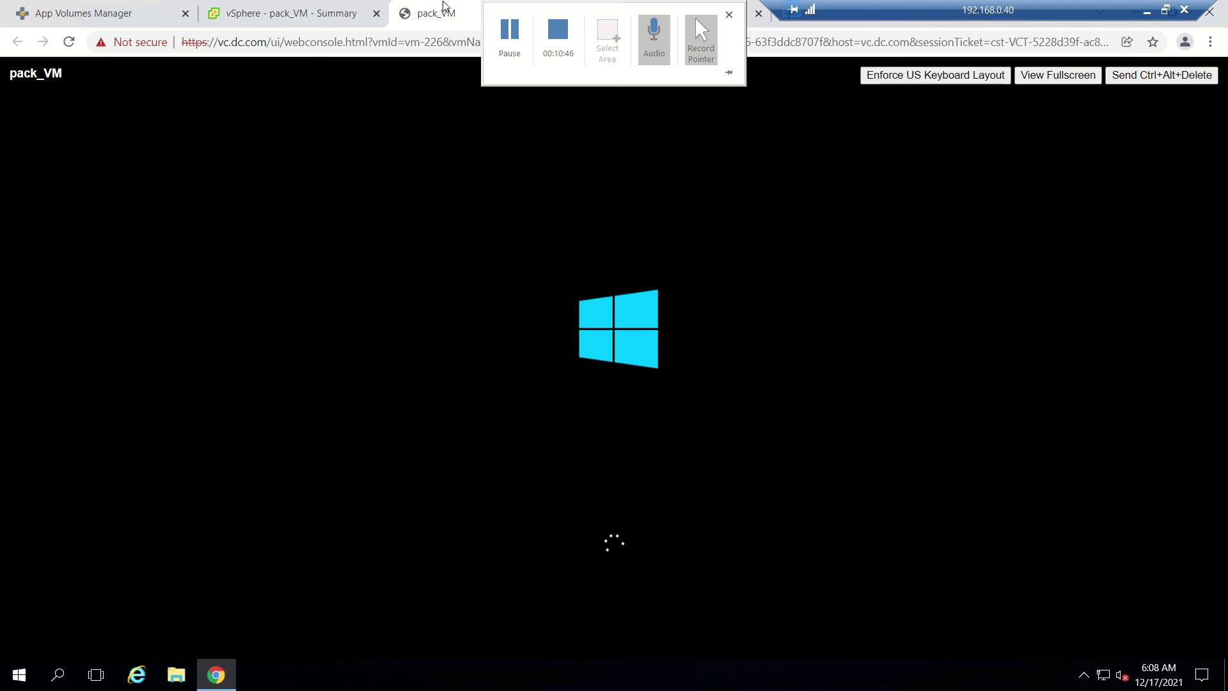
pyautogui.click(510, 38)
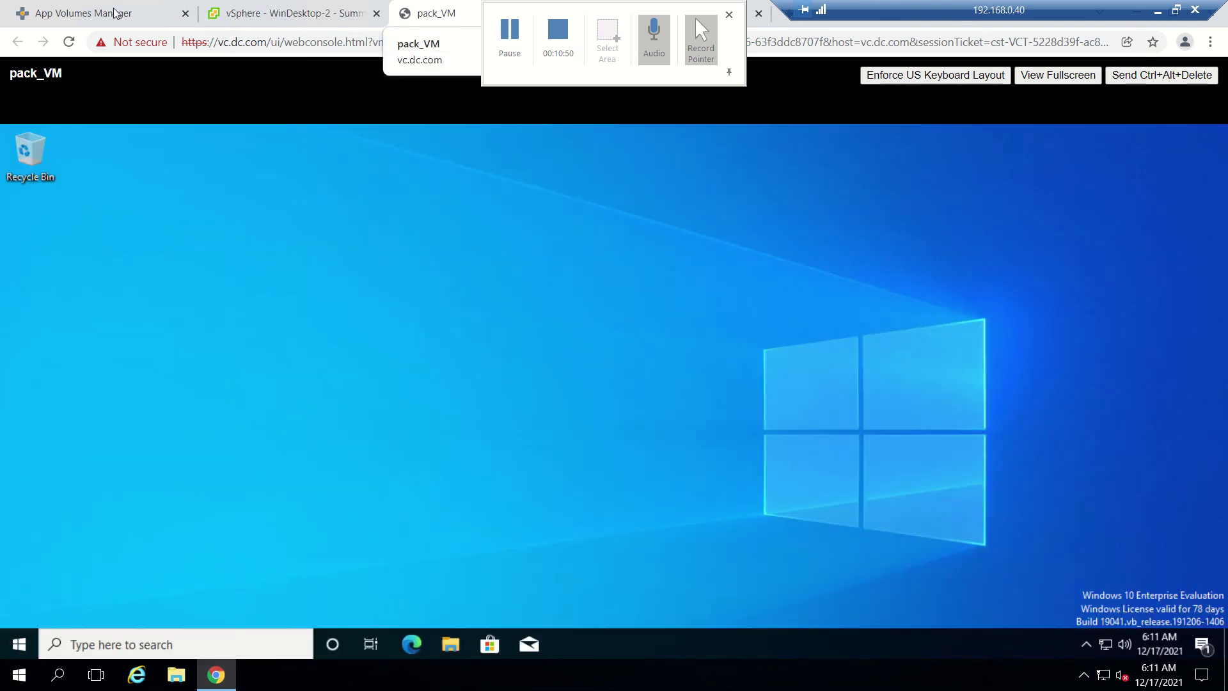
# - Start packaging VLC-update on the packaging computer DC\PACKAGEVM$, performed in the background
pyautogui.click(115, 13)
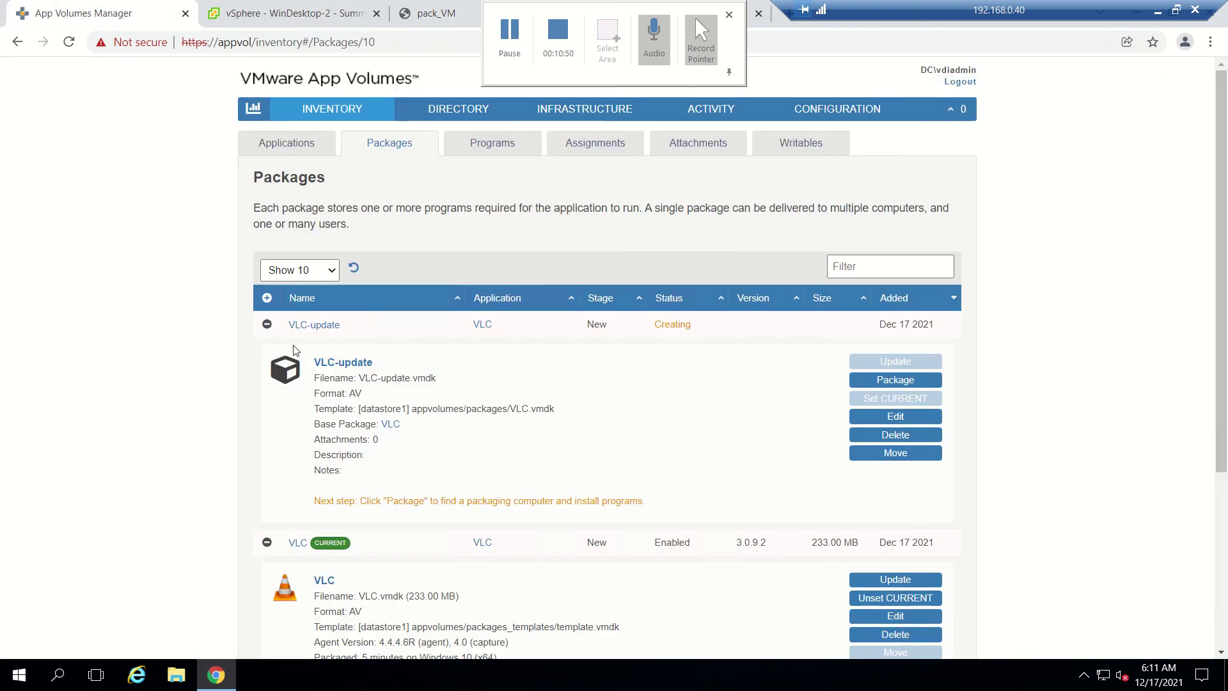
pyautogui.click(920, 381)
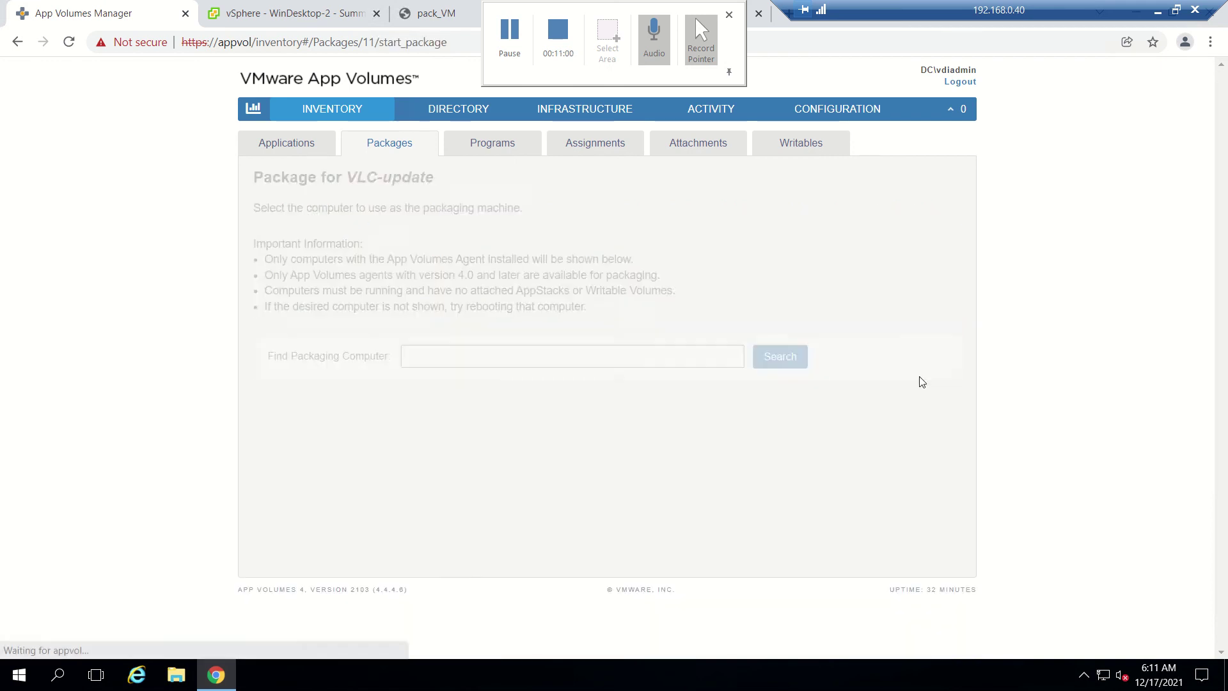
pyautogui.click(790, 362)
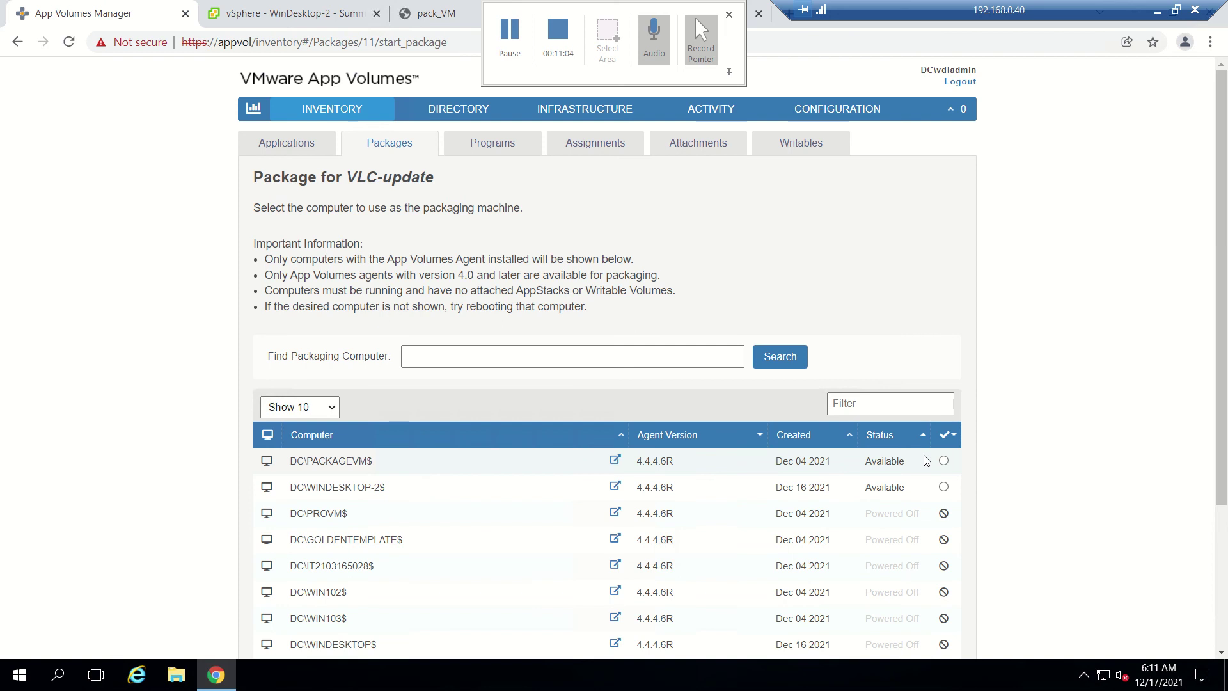
pyautogui.click(944, 461)
pyautogui.scroll(-3, 947, 467)
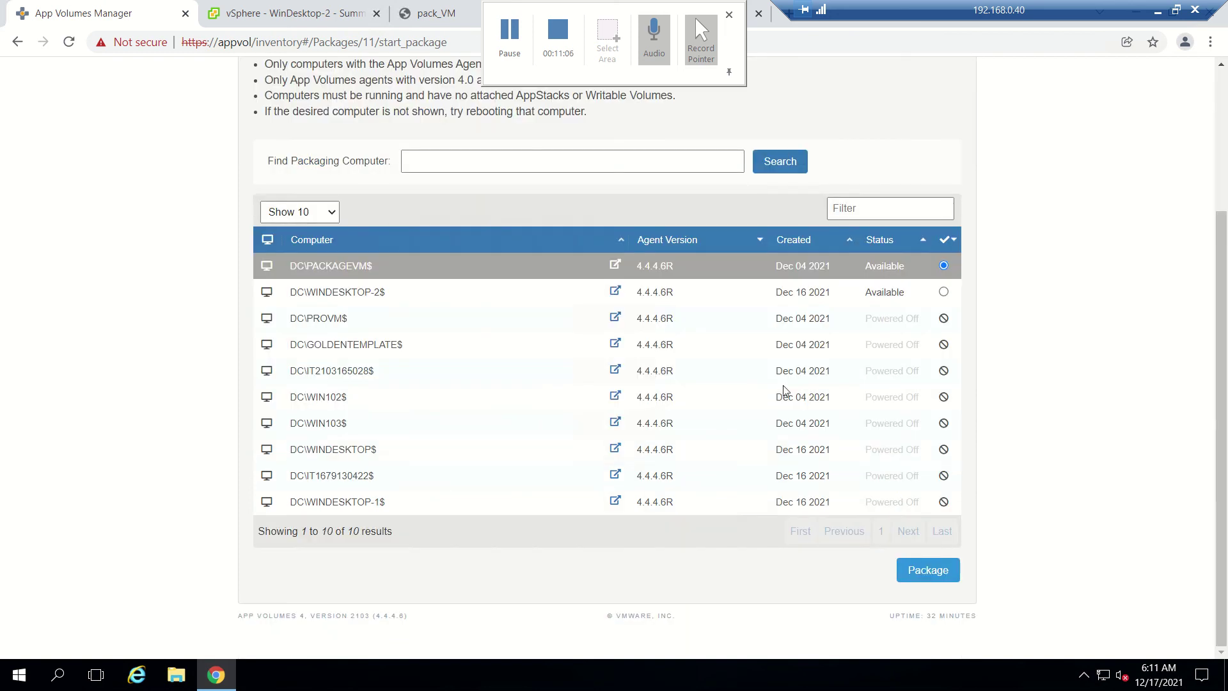
pyautogui.click(928, 574)
pyautogui.click(793, 395)
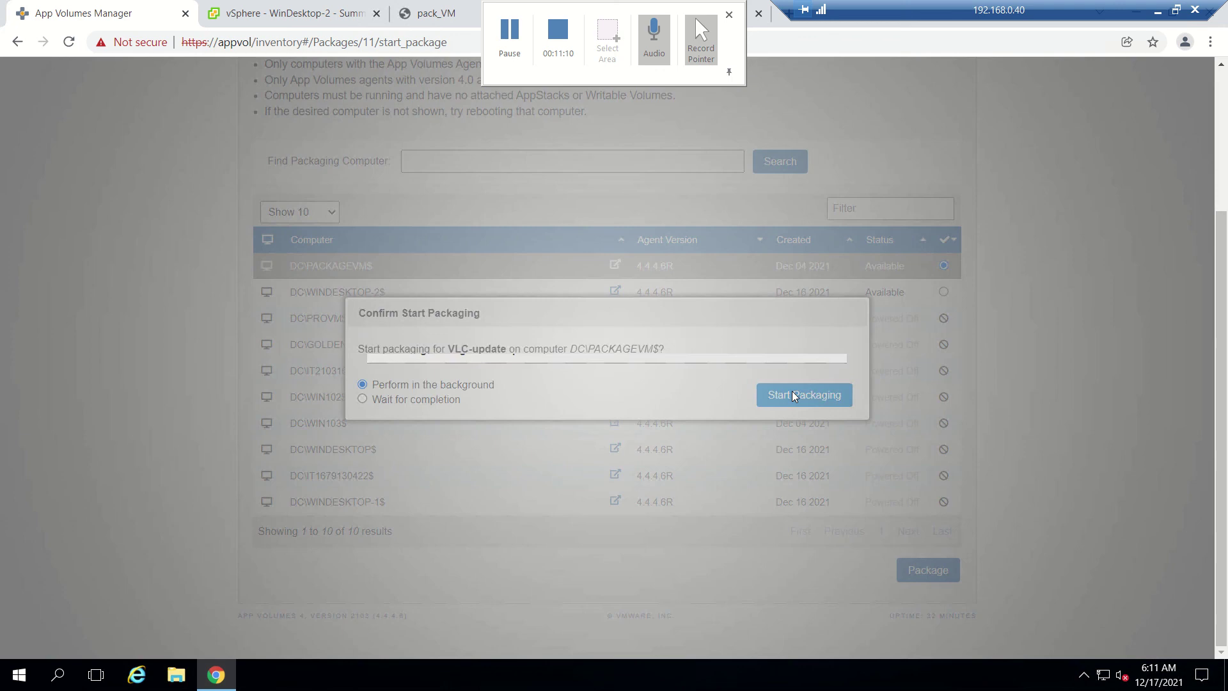
# - On pack_VM, open the network folder \\appvol\c$\temp and select the vlc-3.0.16-win64 installer
pyautogui.click(426, 13)
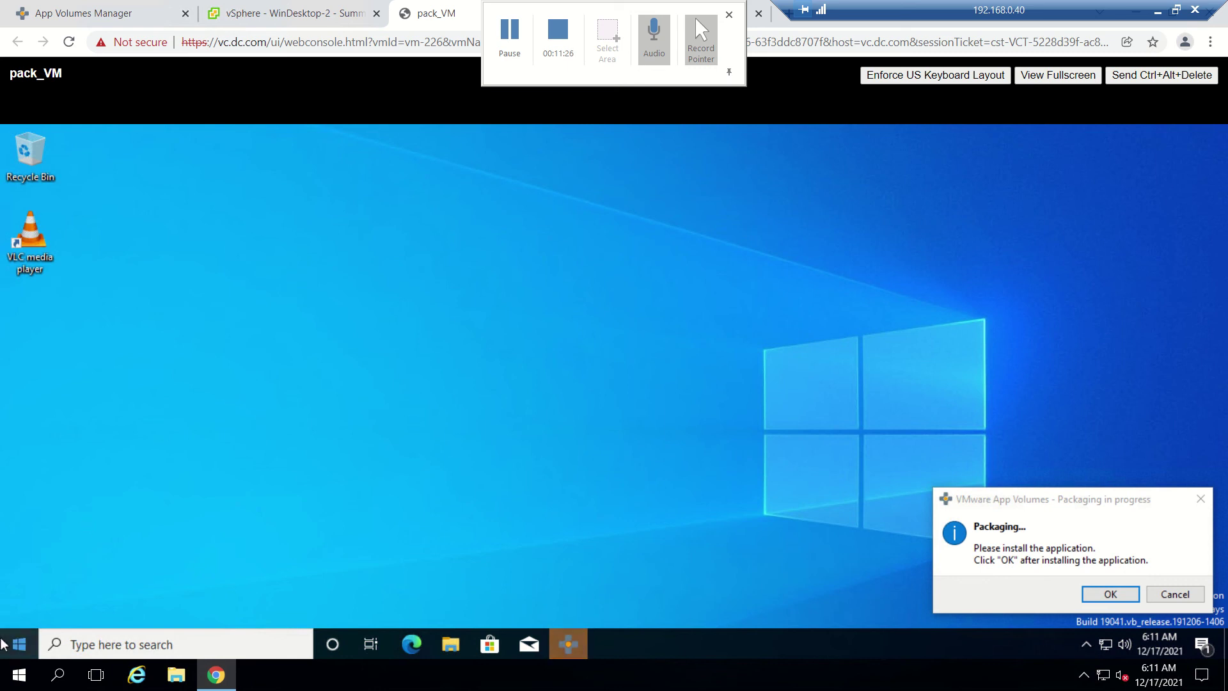
pyautogui.rightClick(19, 644)
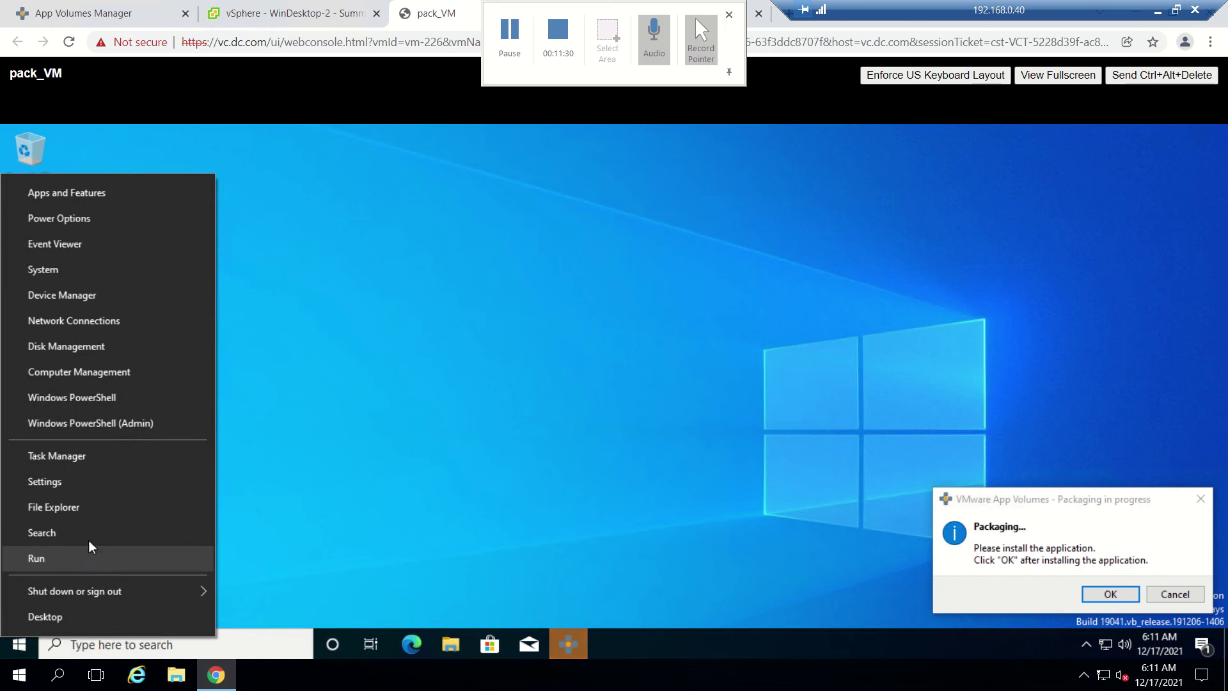
pyautogui.click(81, 557)
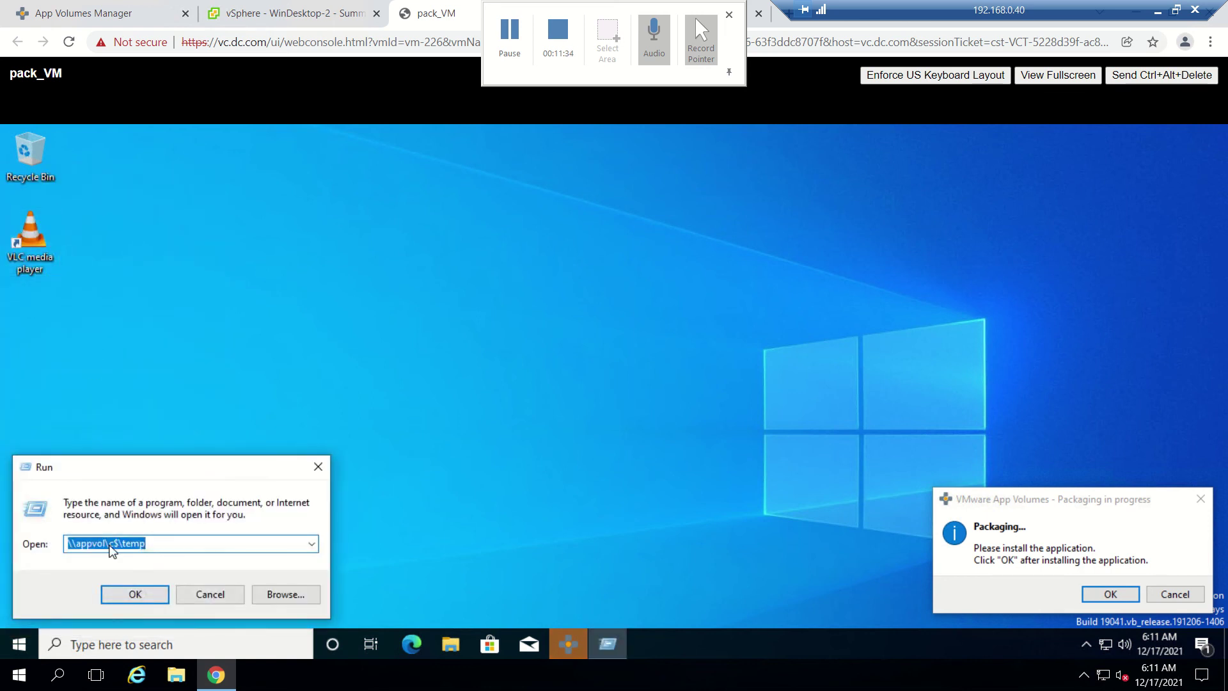
pyautogui.click(126, 593)
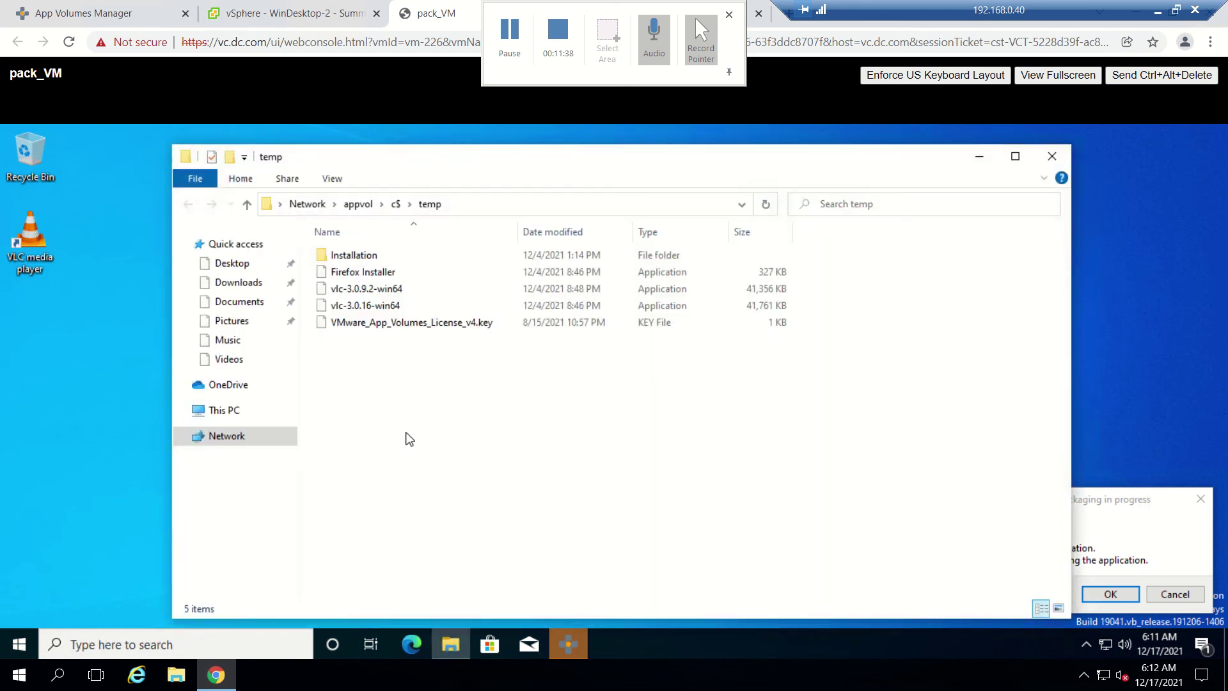
pyautogui.click(368, 312)
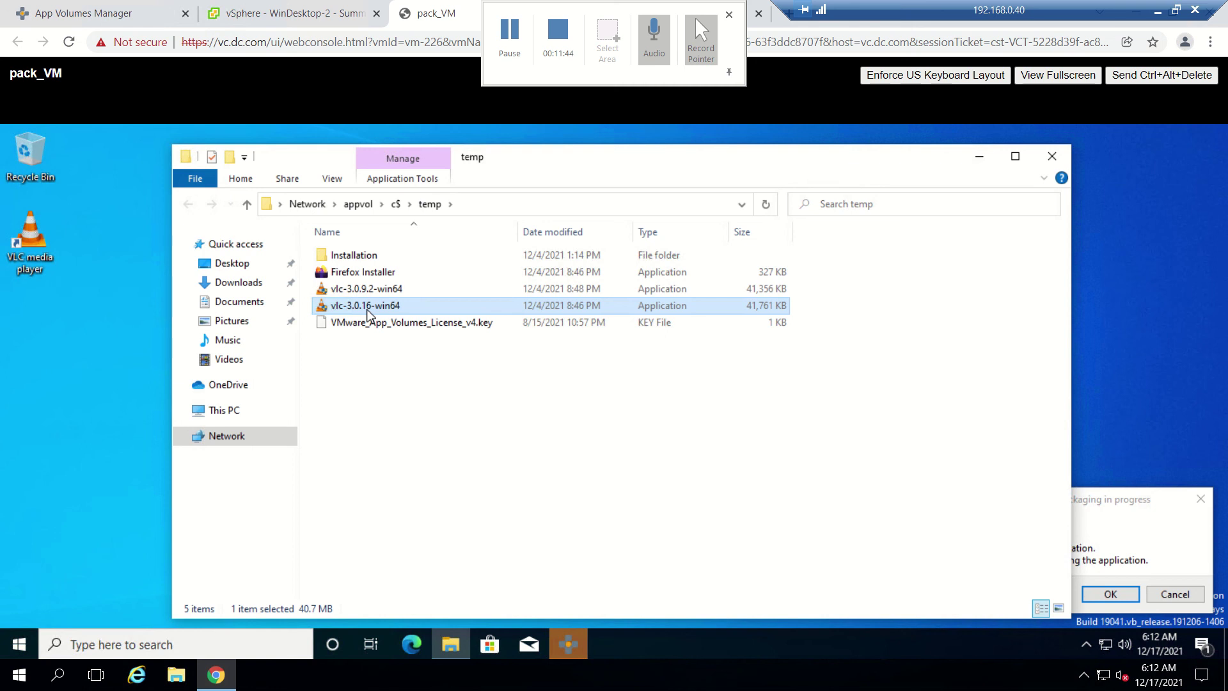
# - Launch VLC media player on pack_VM, accept its privacy policy, and check the installed version in its About information
pyautogui.doubleClick(43, 240)
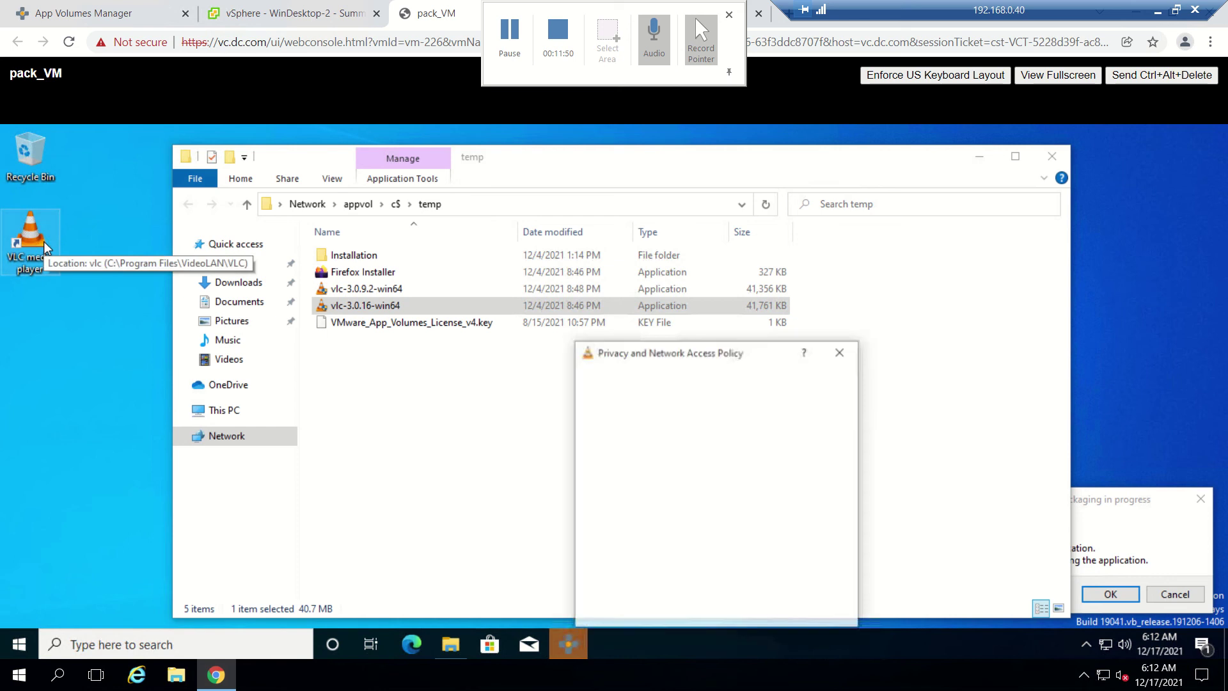
pyautogui.click(823, 611)
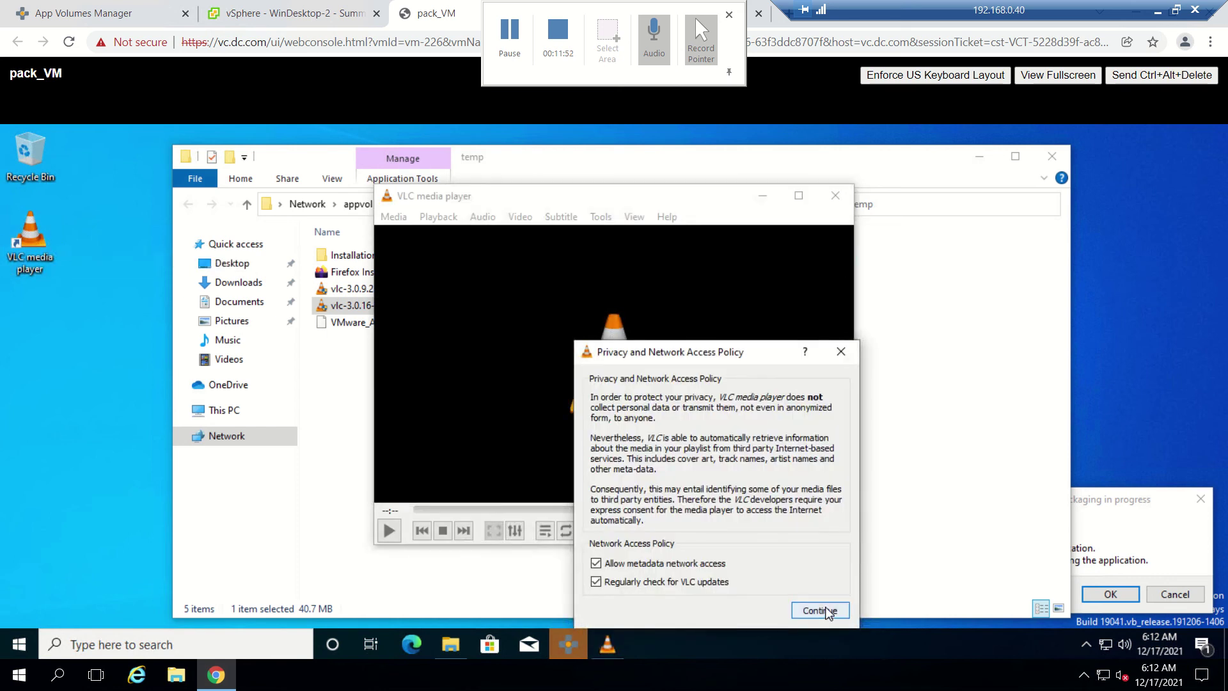
pyautogui.click(668, 217)
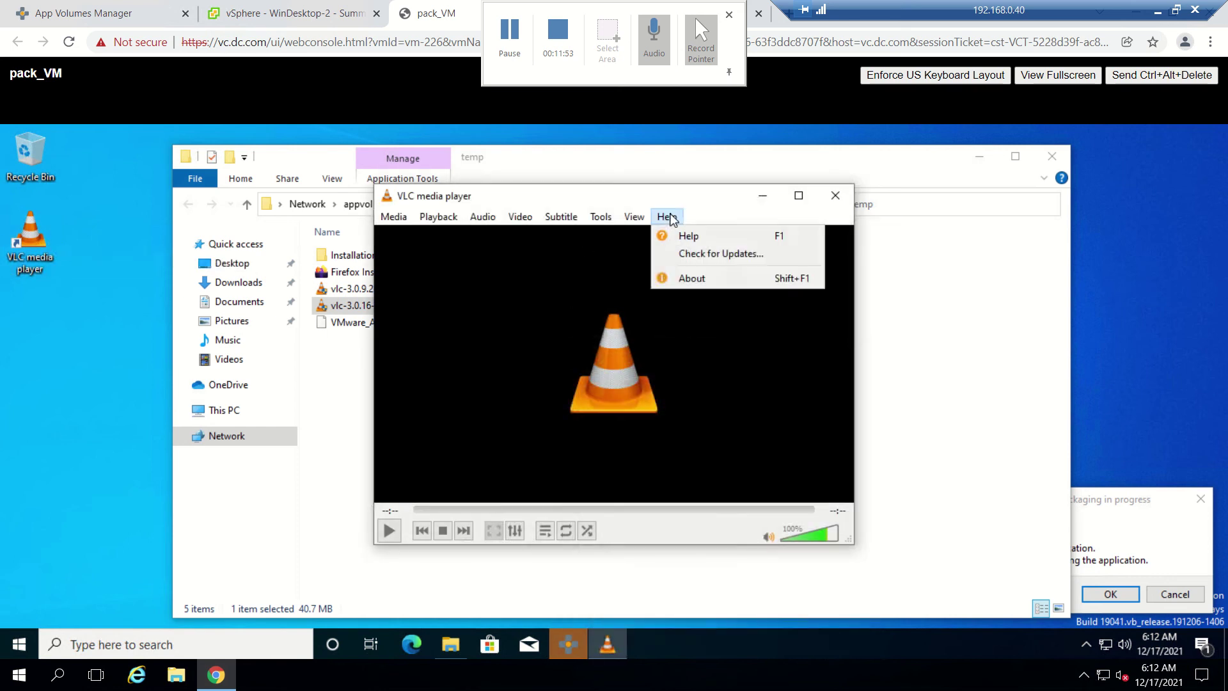
pyautogui.click(695, 286)
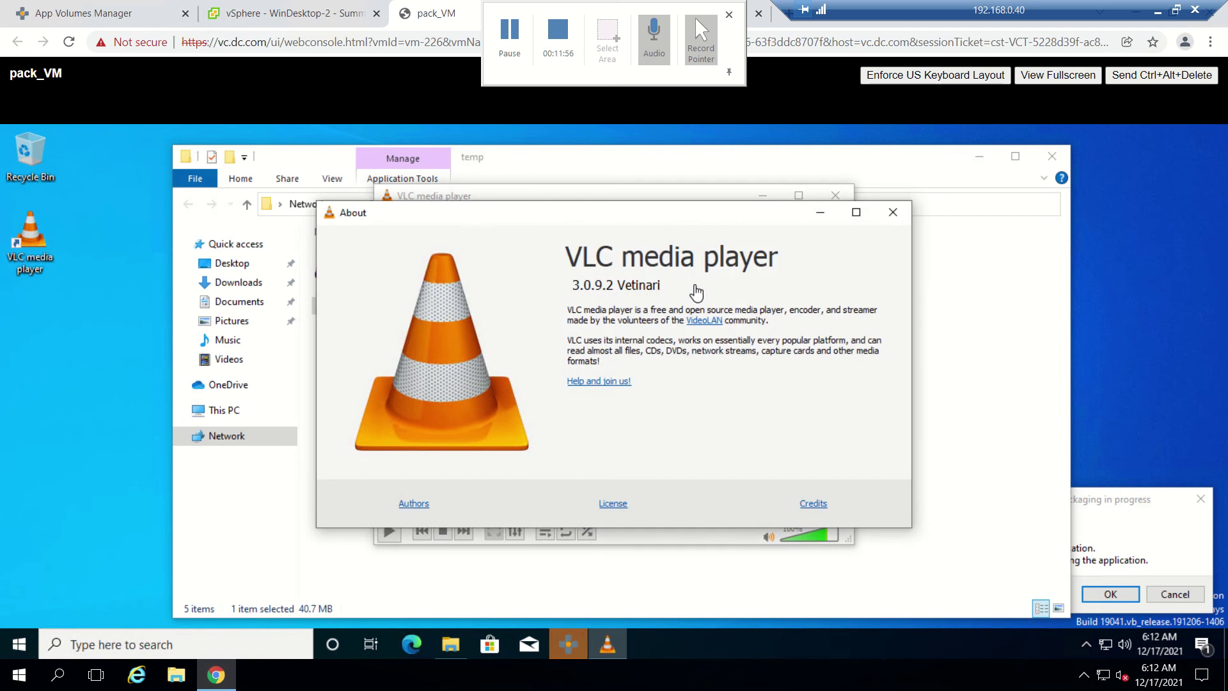
# - Close VLC media player and run the vlc-3.0.16-win64 installer as administrator, allowing it to make changes to the device
pyautogui.click(893, 212)
pyautogui.click(835, 195)
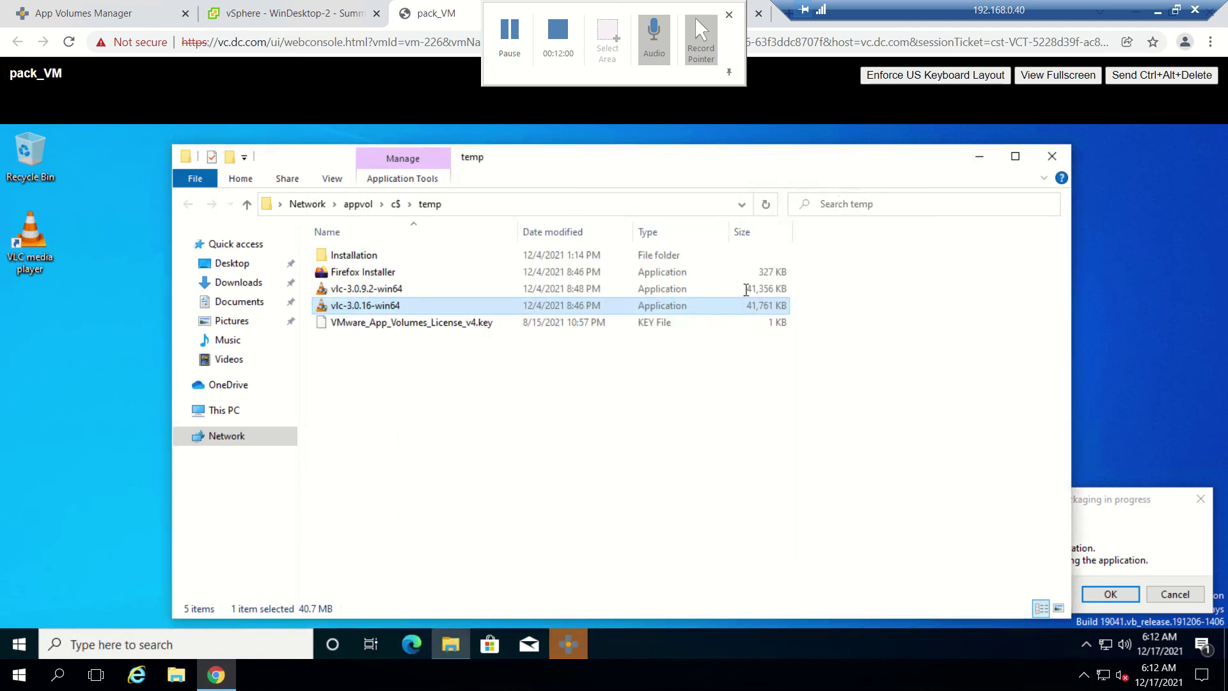
pyautogui.doubleClick(375, 308)
pyautogui.rightClick(373, 305)
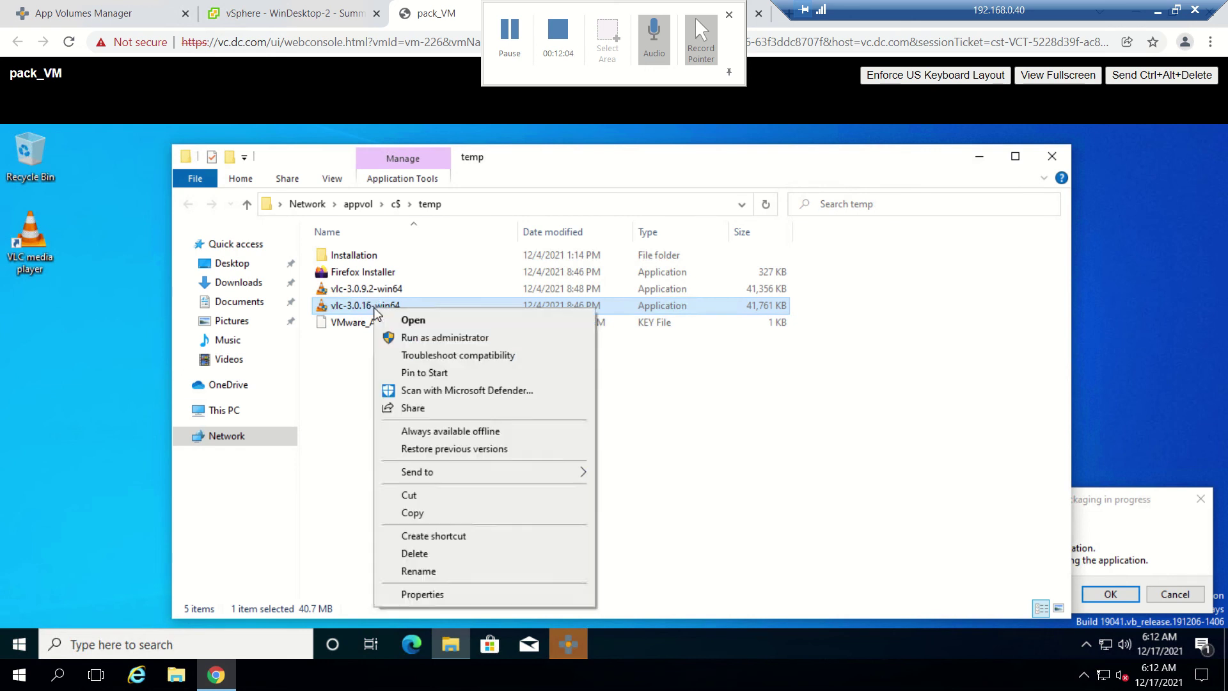
pyautogui.click(444, 339)
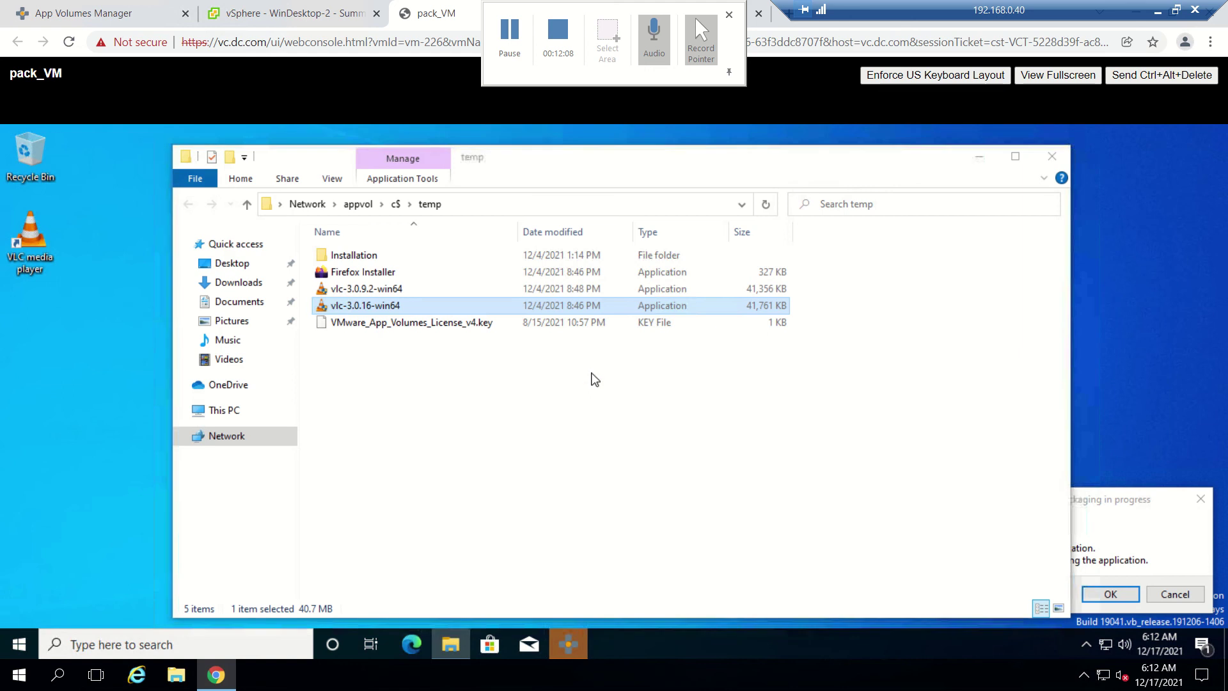
pyautogui.click(659, 401)
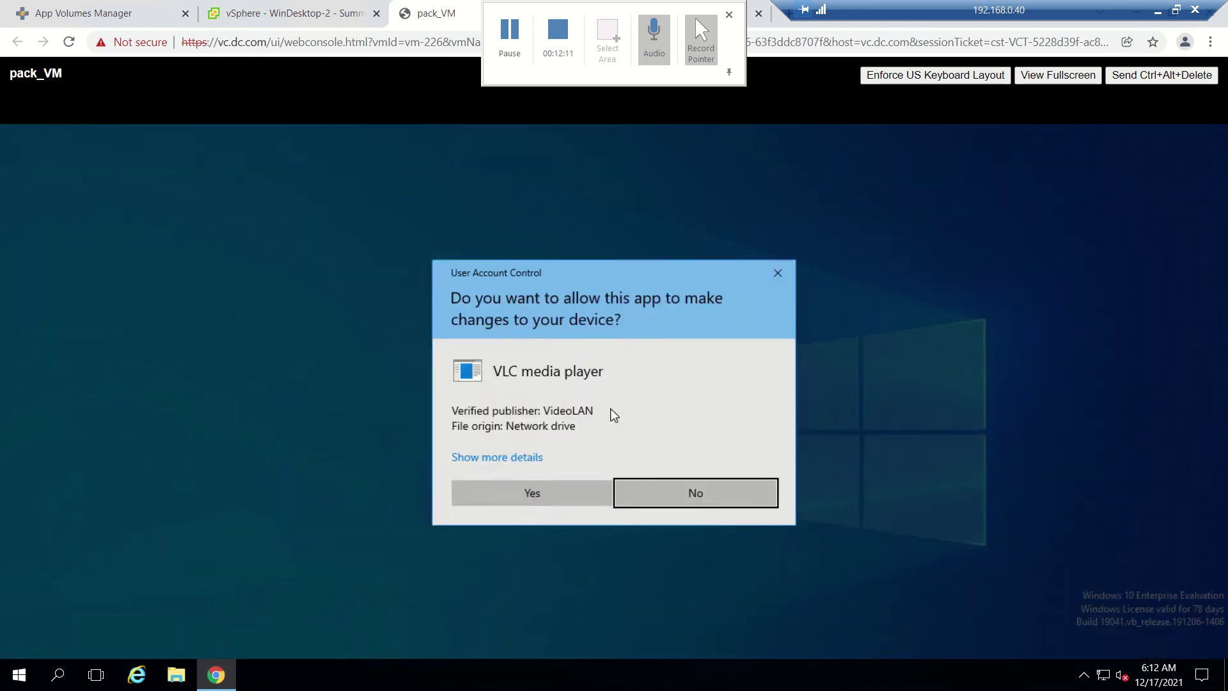
pyautogui.click(508, 491)
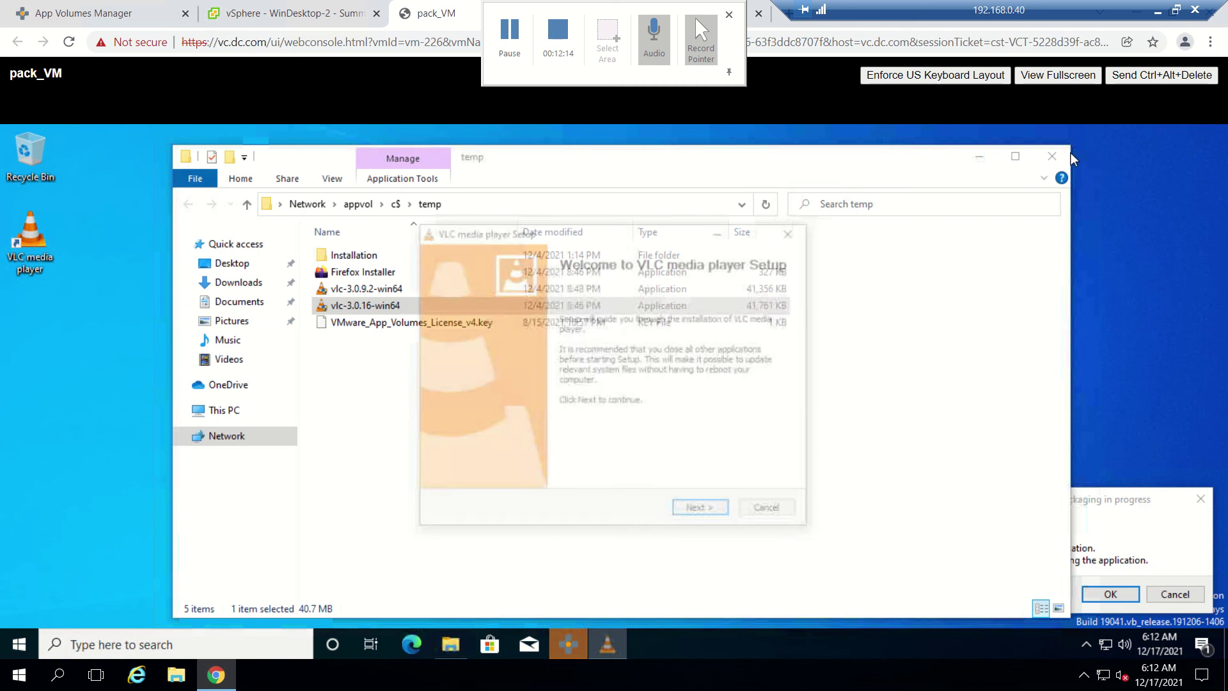
# - Upgrade VLC on pack_VM using the previous settings, close the temp folder window and finish the setup
pyautogui.click(705, 516)
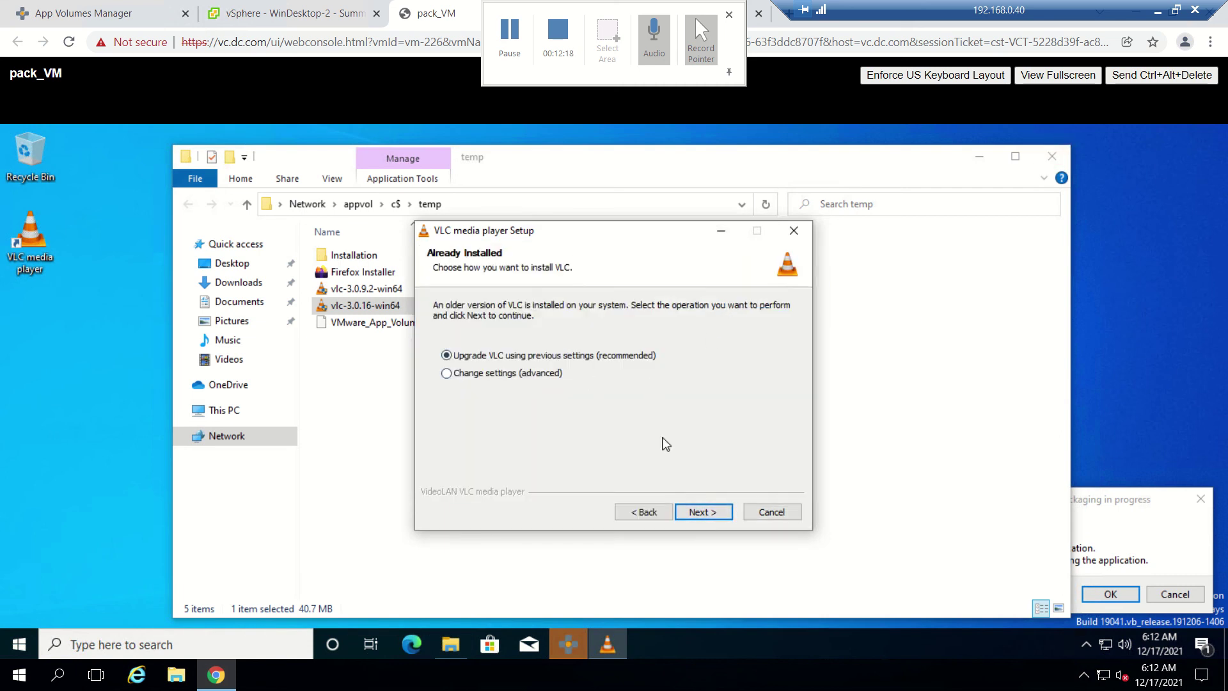
pyautogui.click(708, 511)
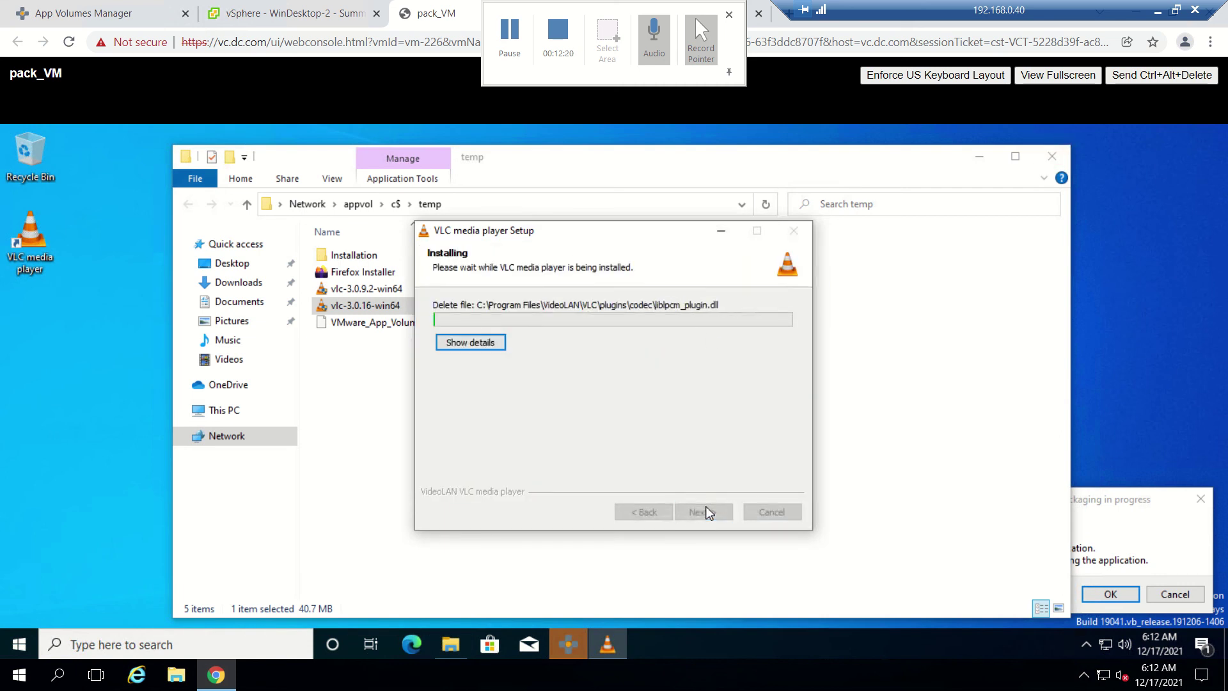
pyautogui.click(1051, 165)
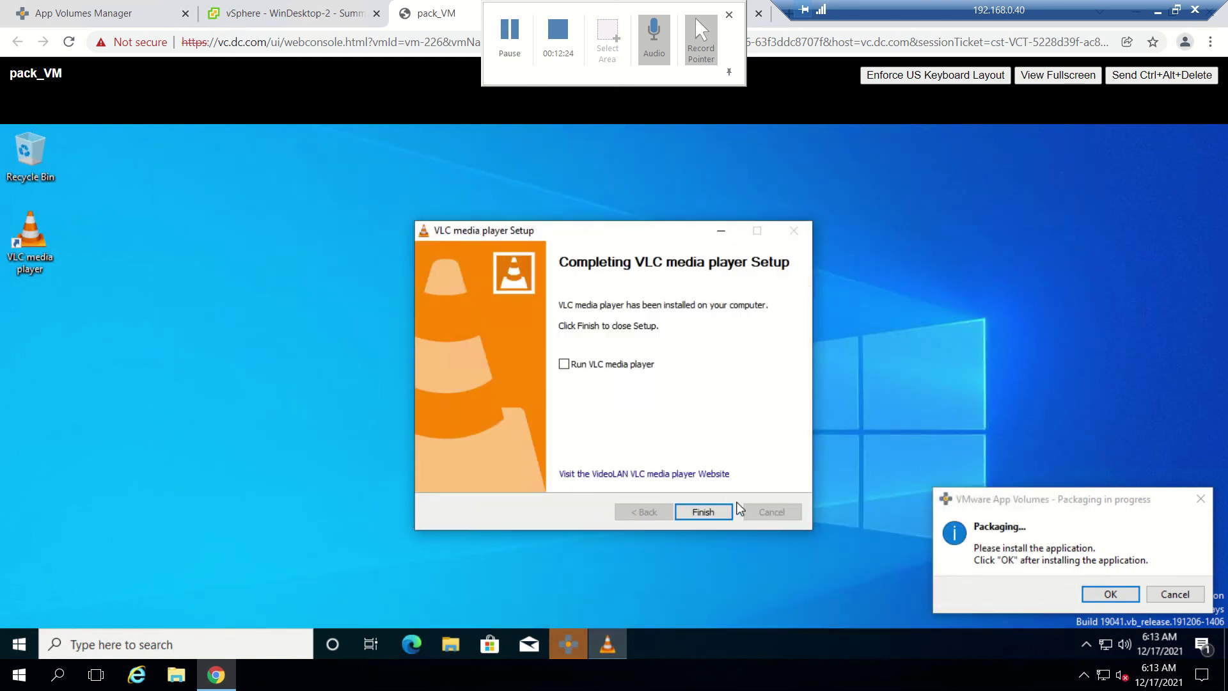
pyautogui.click(710, 514)
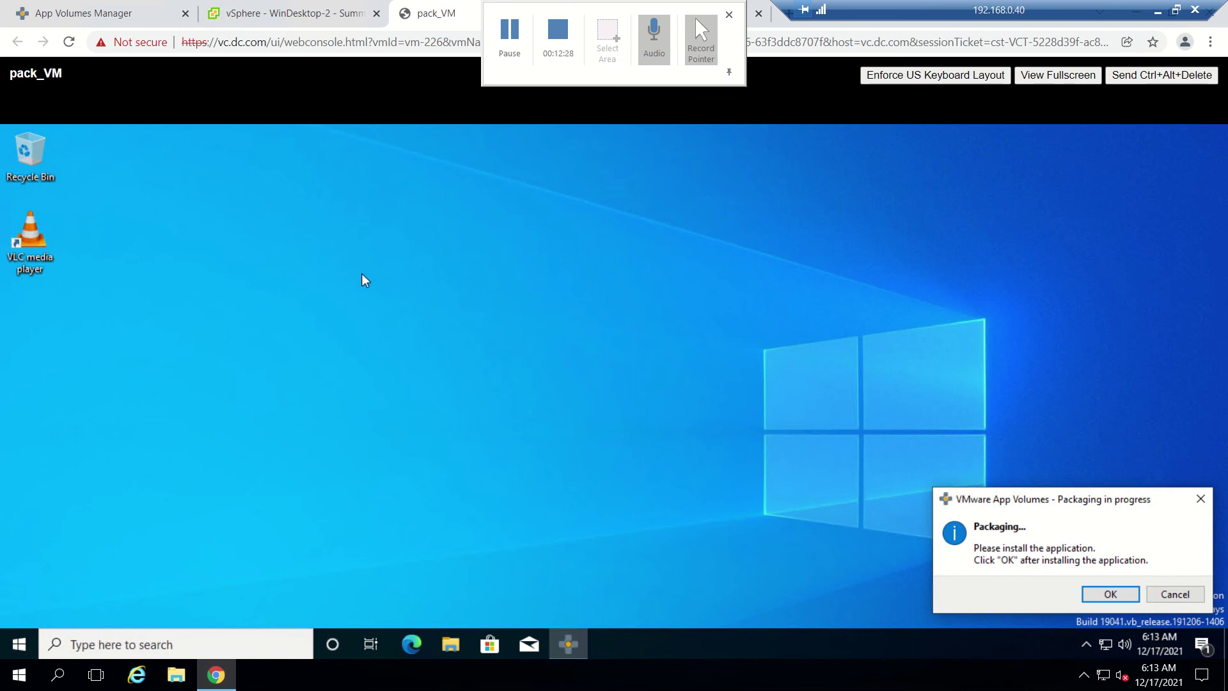
# - Launch the upgraded VLC media player, check its version in the About information, and close it
pyautogui.doubleClick(31, 235)
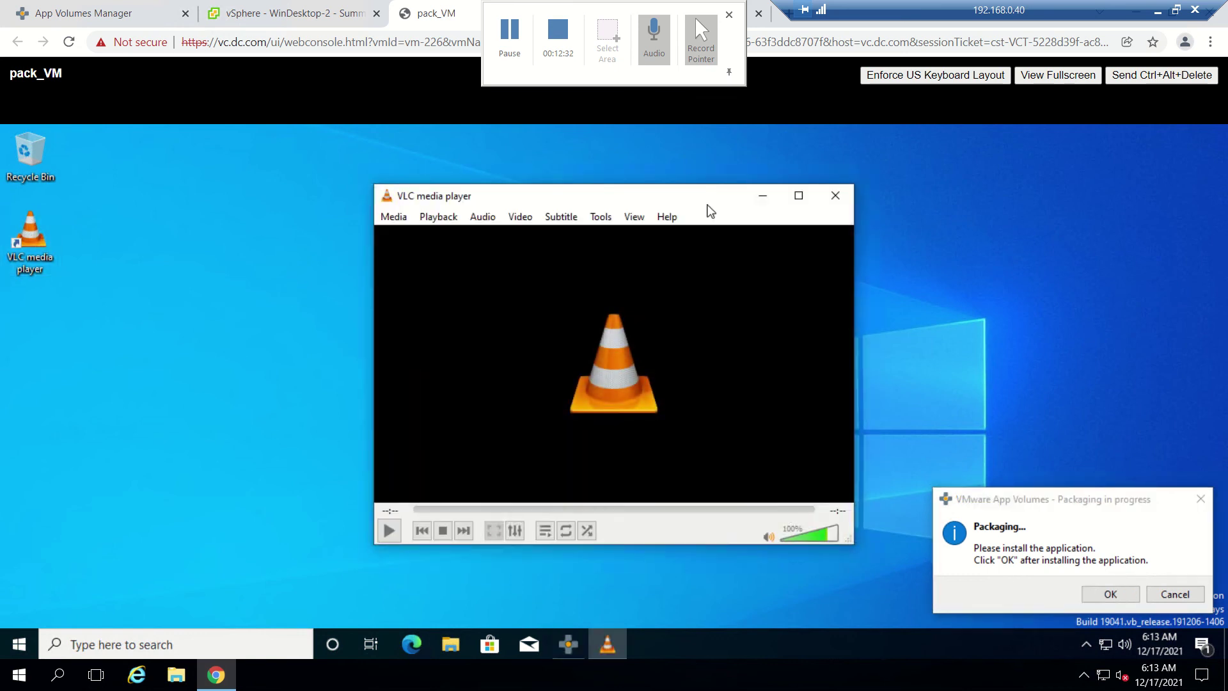
pyautogui.click(669, 218)
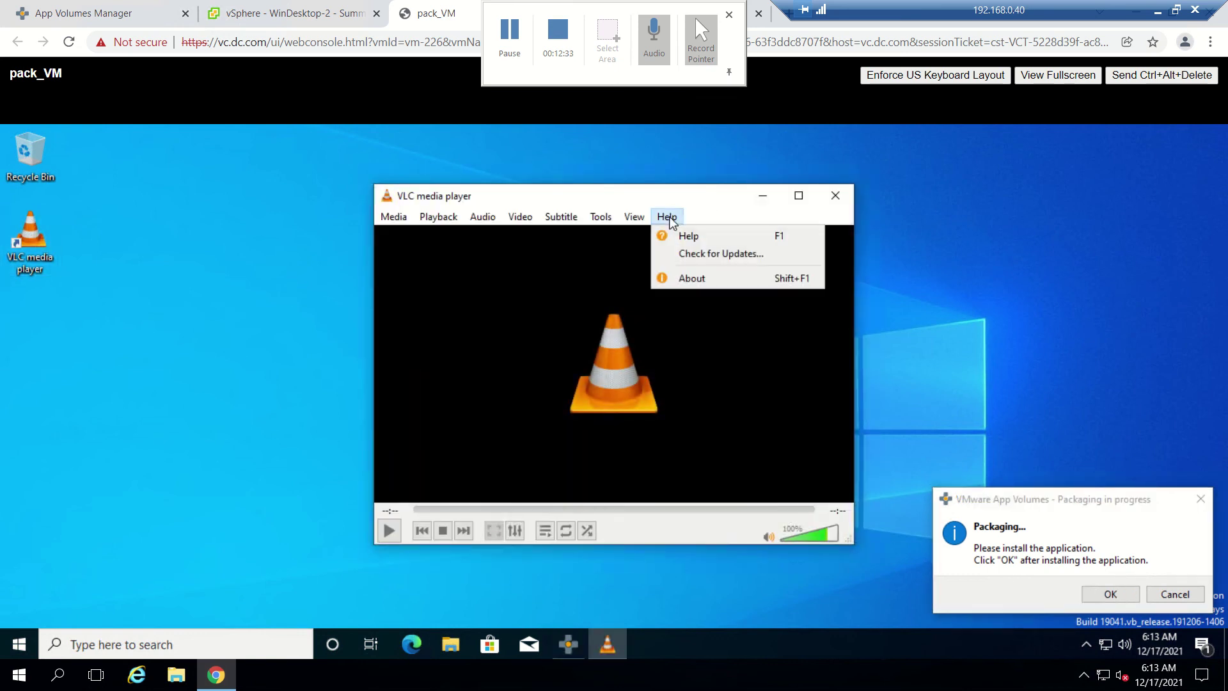
pyautogui.click(691, 283)
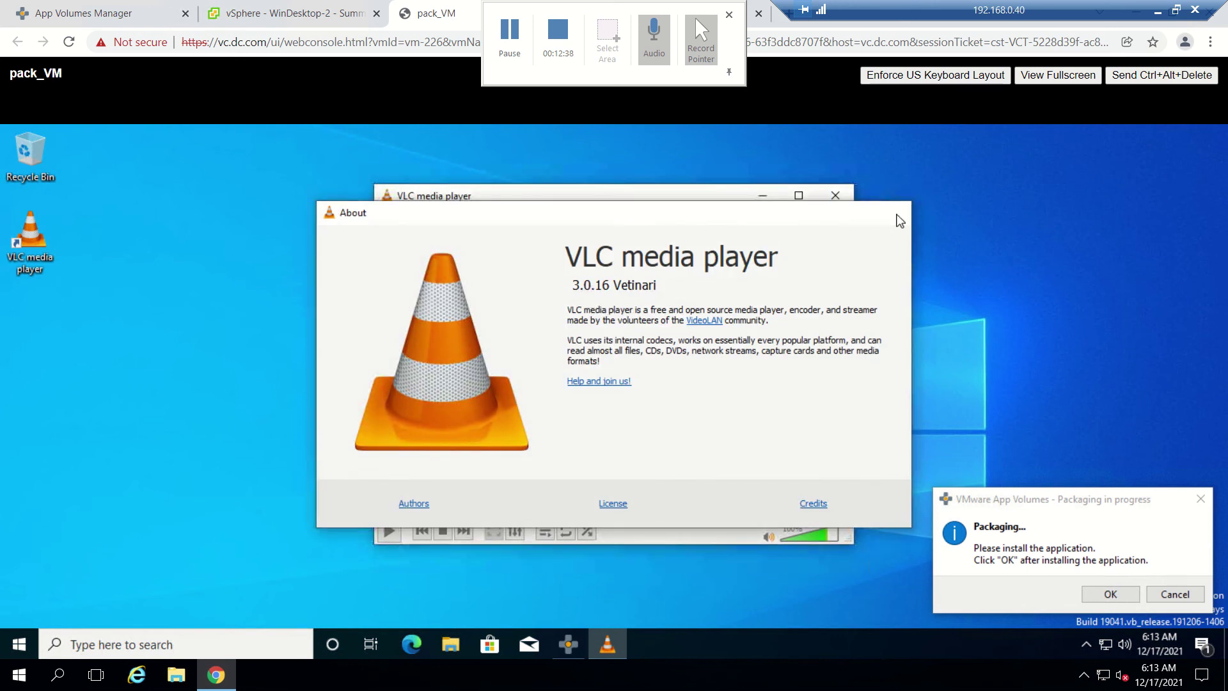
pyautogui.click(893, 212)
pyautogui.click(835, 196)
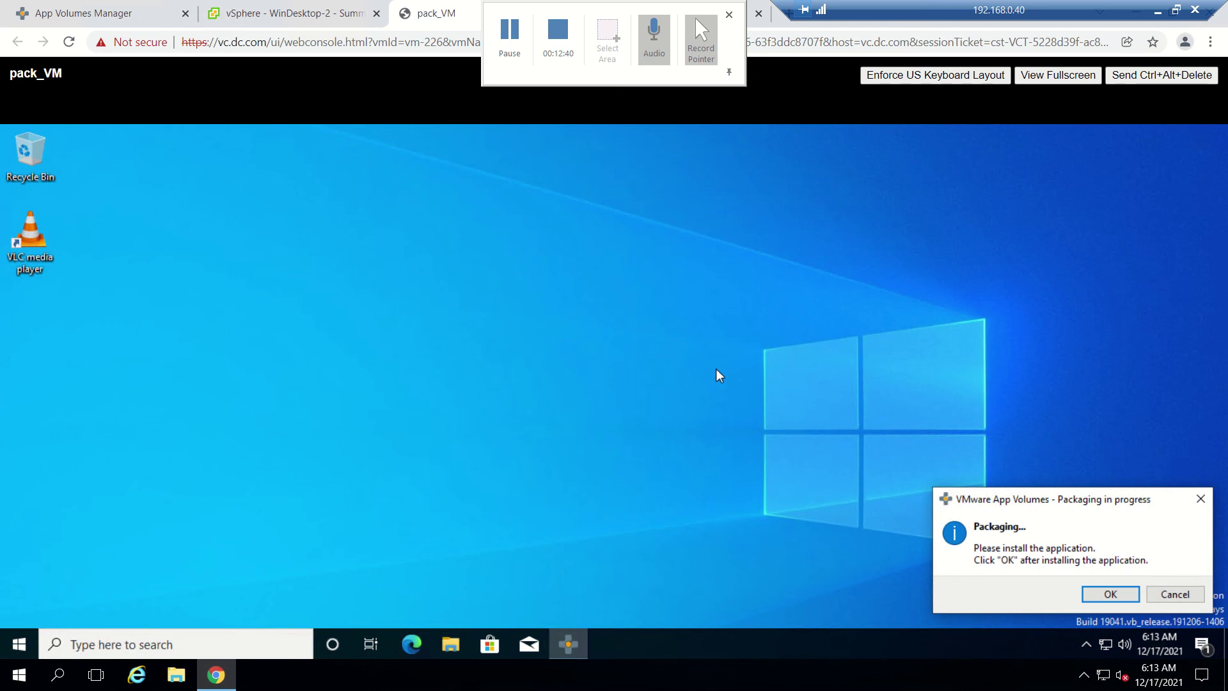
# - Confirm that the installation is complete, finalize the package as VLC media player 3.0.16, and restart pack_VM
pyautogui.click(1106, 595)
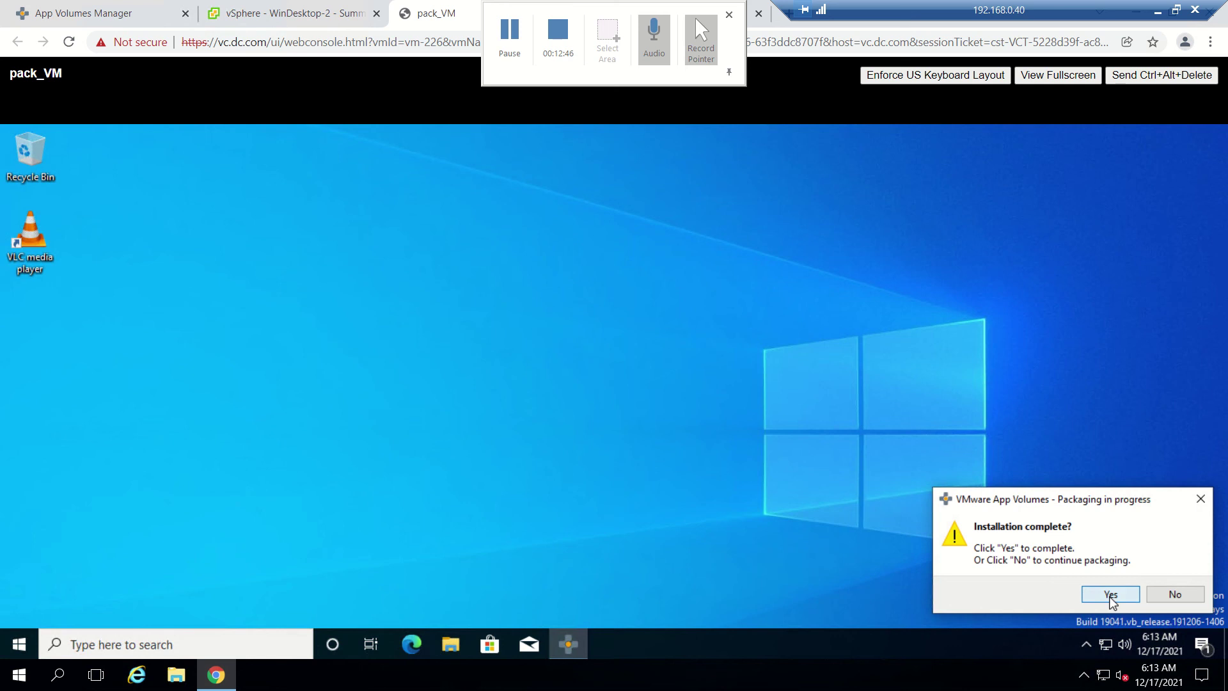
pyautogui.click(1111, 595)
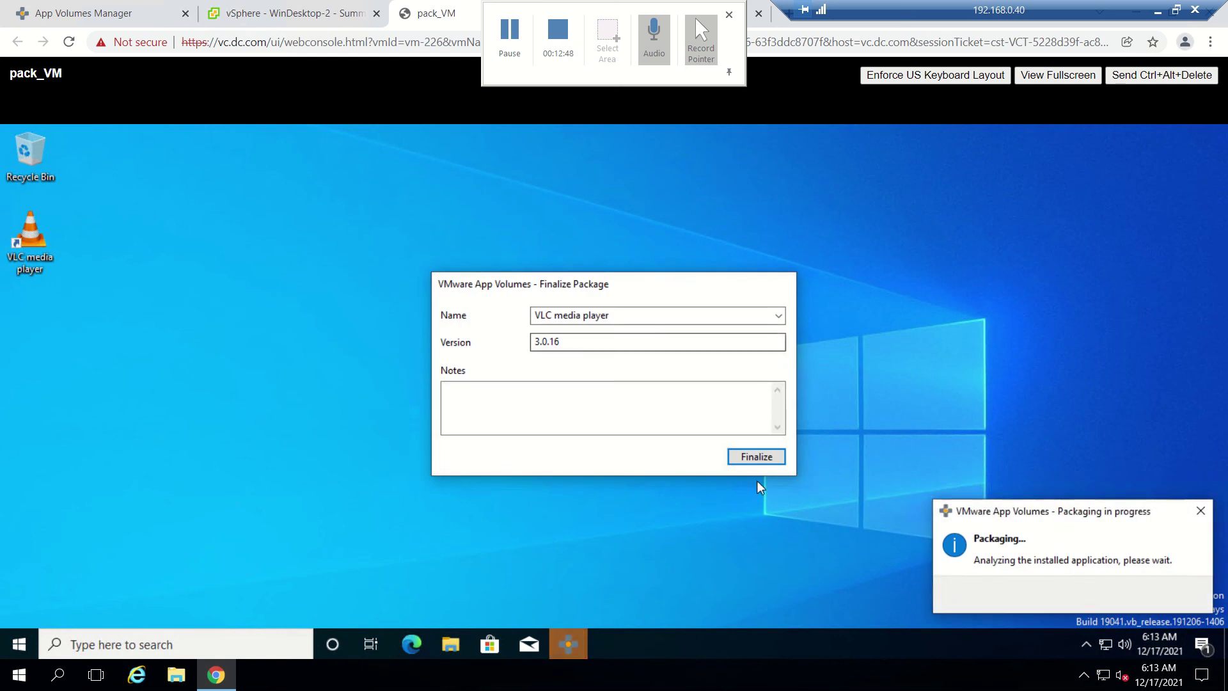
pyautogui.click(757, 459)
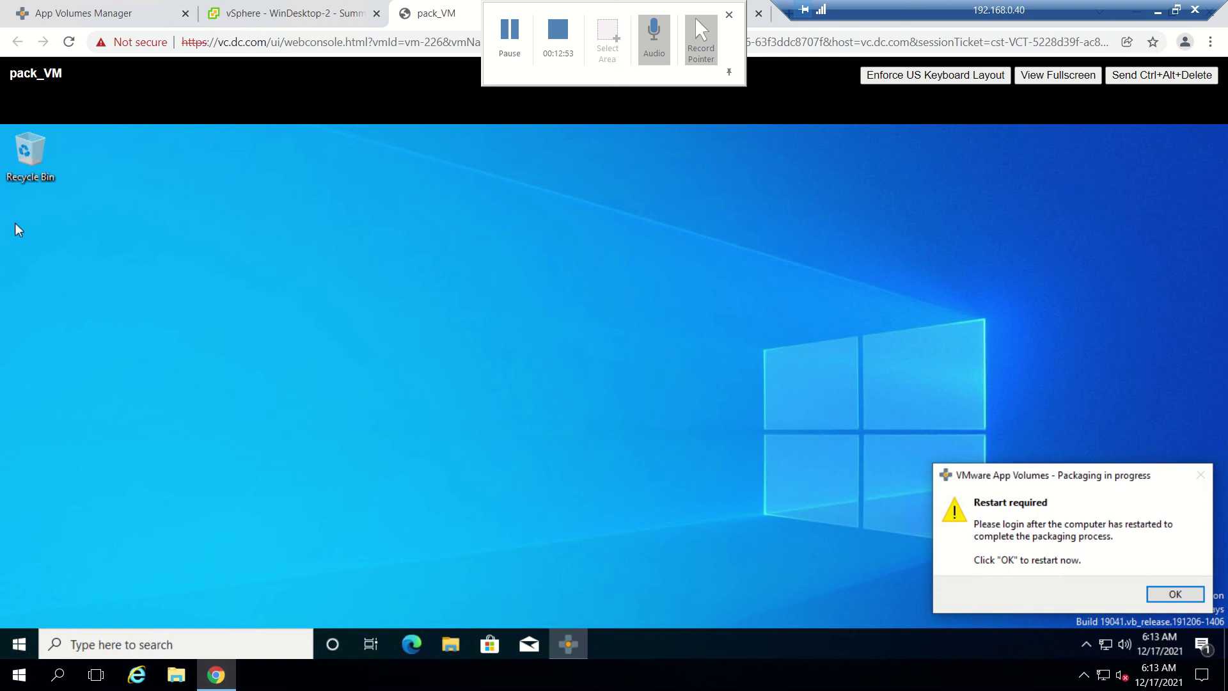
pyautogui.click(1168, 599)
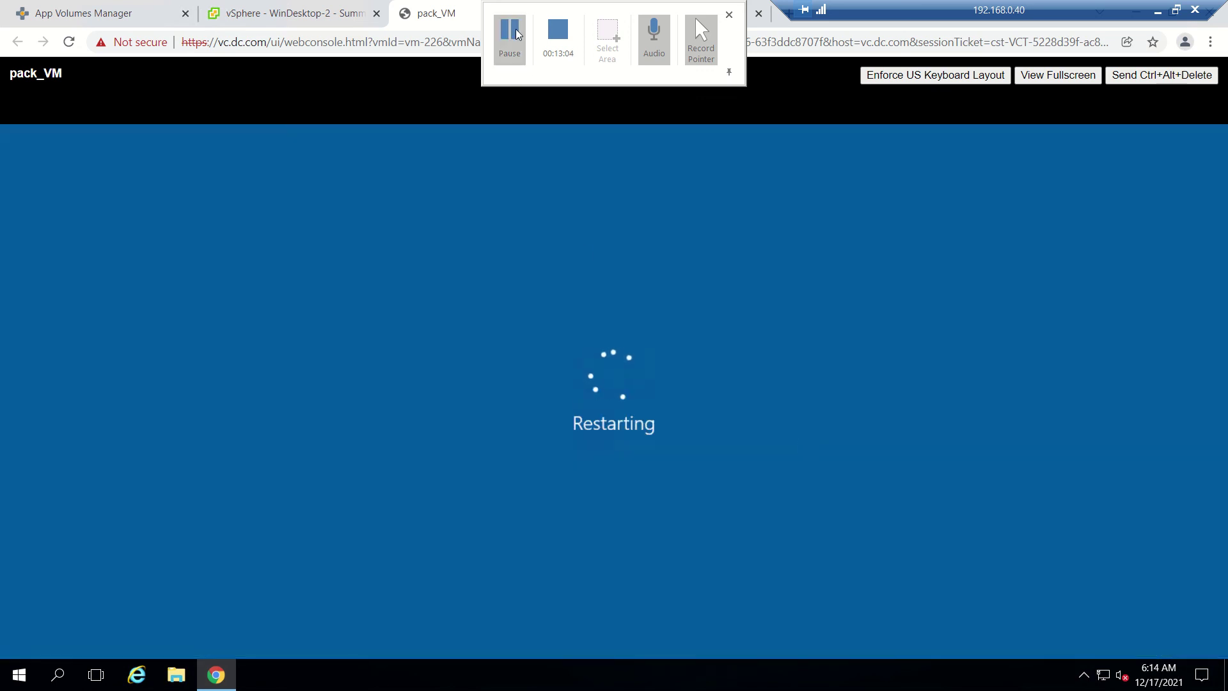
# - Examine the VLC application and VLC-update package details in App Volumes Manager and check pack_VM's restart progress in its console
pyautogui.click(88, 17)
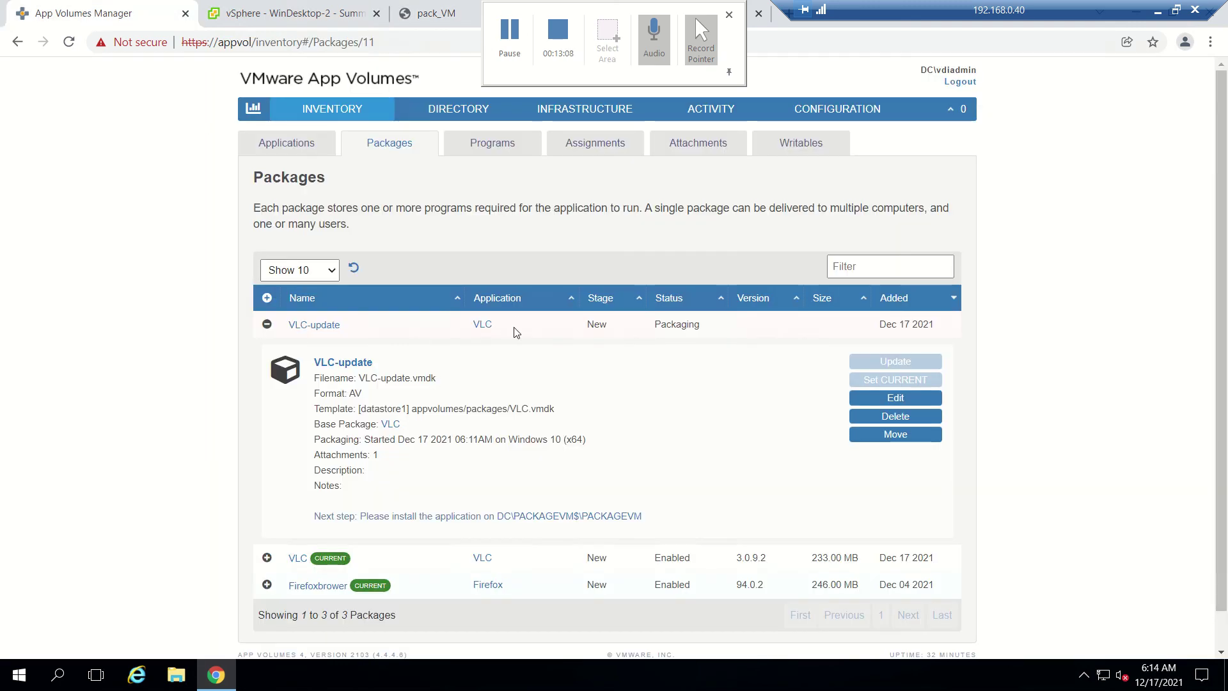
pyautogui.click(298, 145)
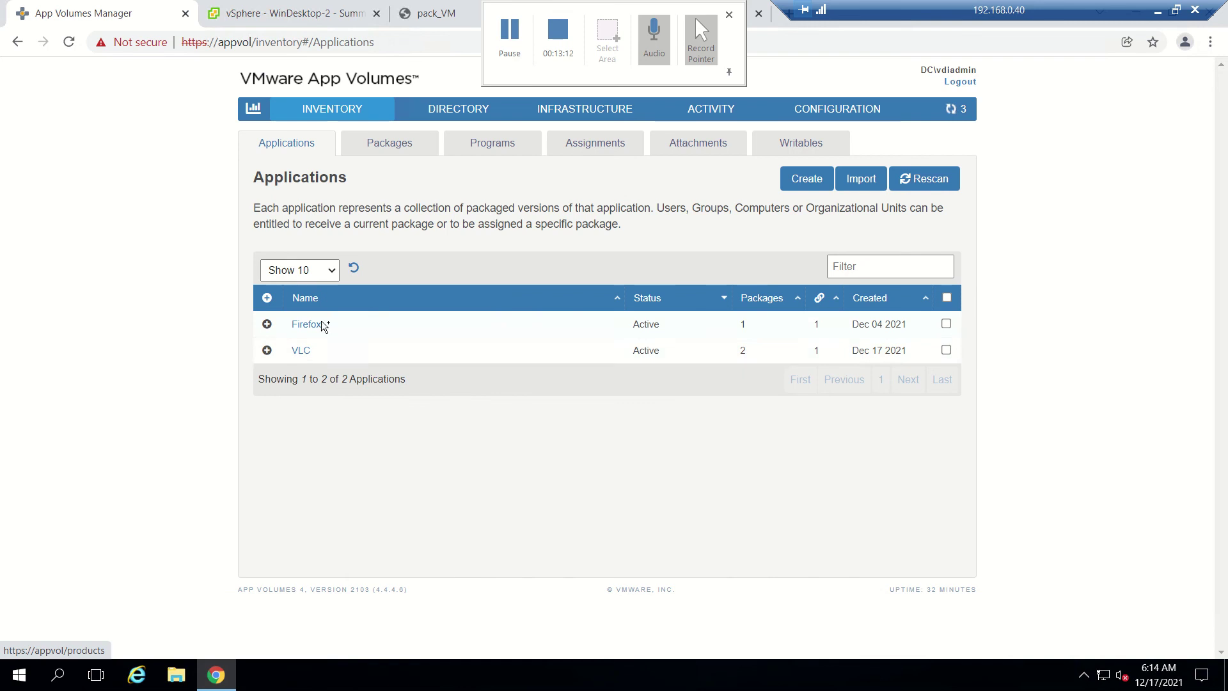
pyautogui.click(267, 350)
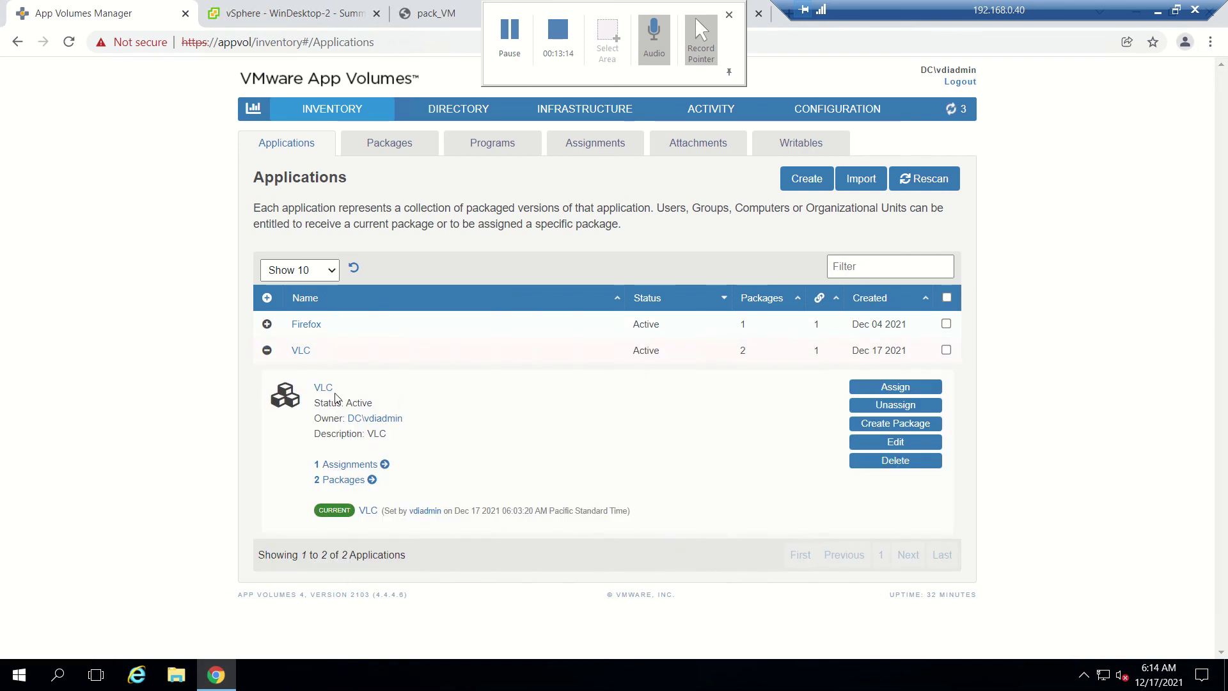
pyautogui.click(394, 142)
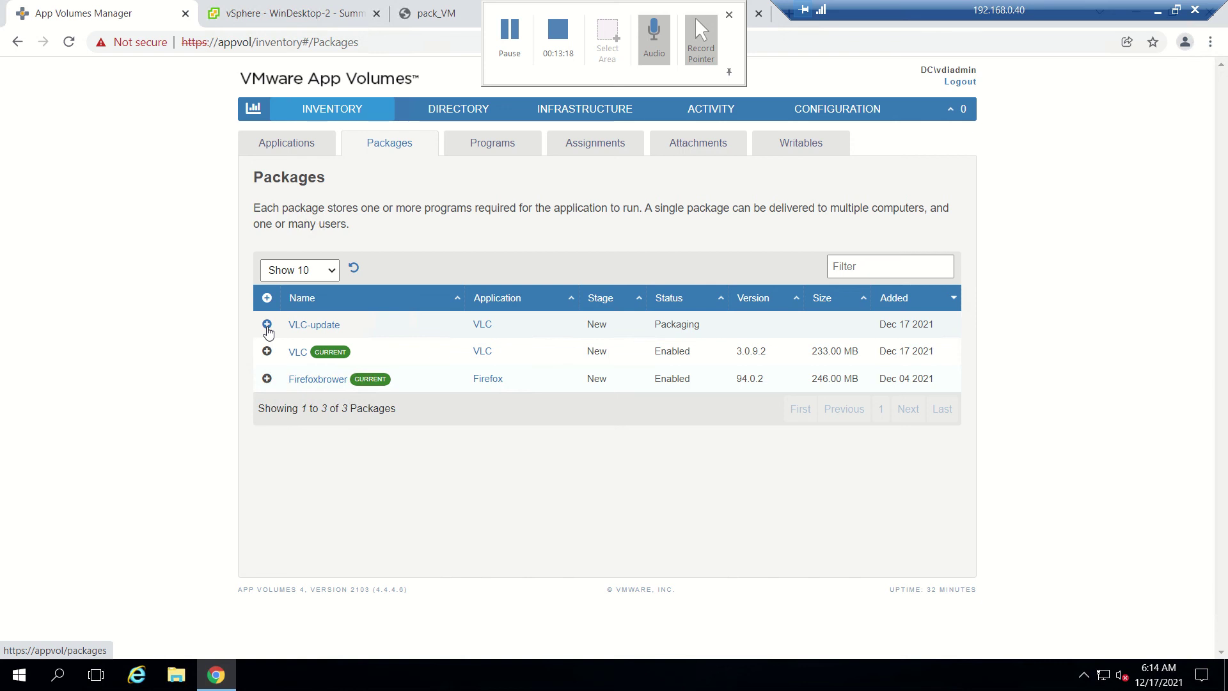
pyautogui.click(268, 325)
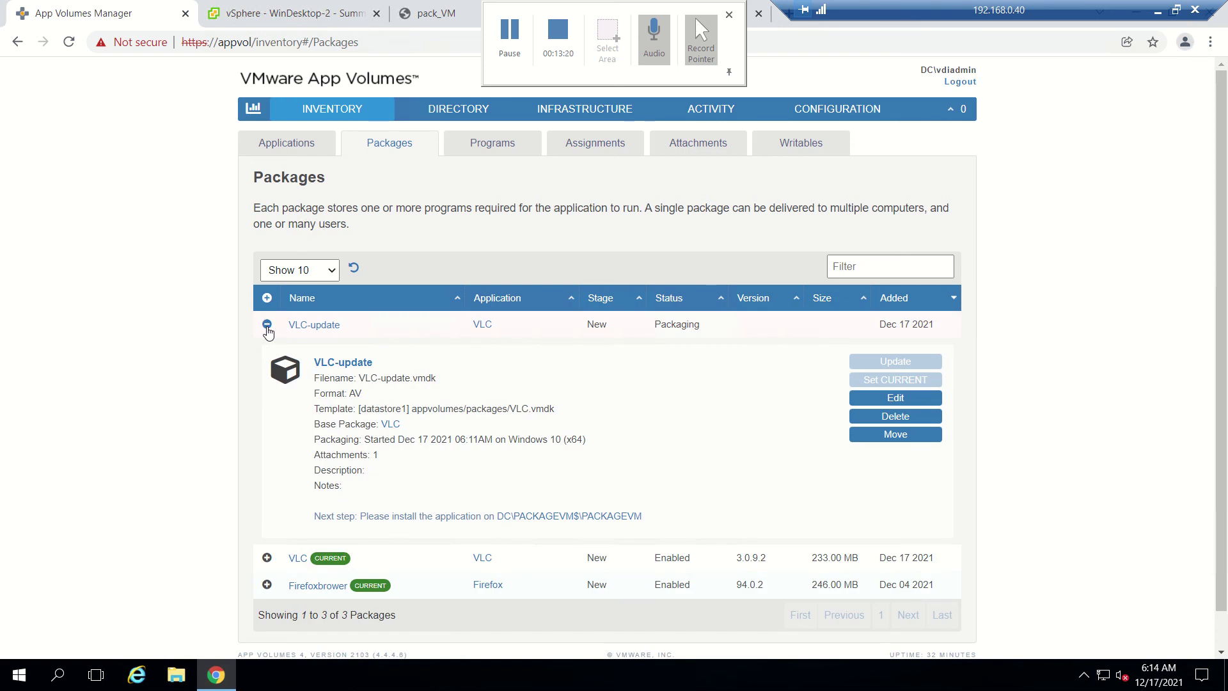
pyautogui.click(437, 14)
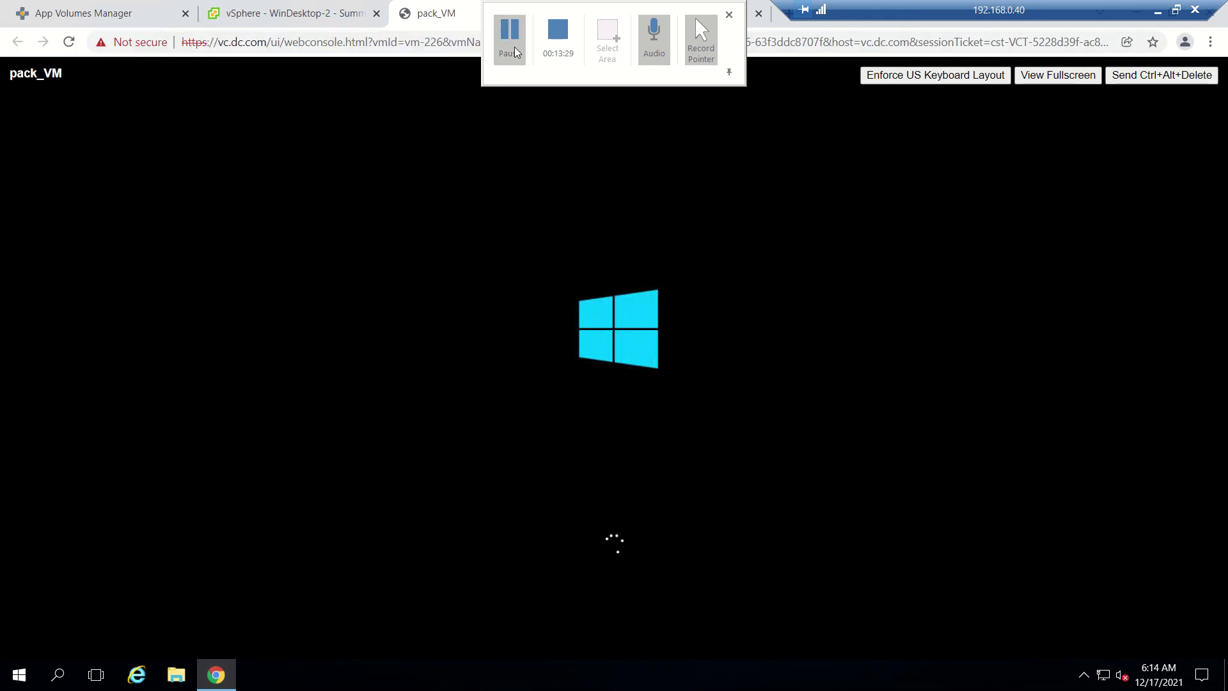
pyautogui.click(90, 16)
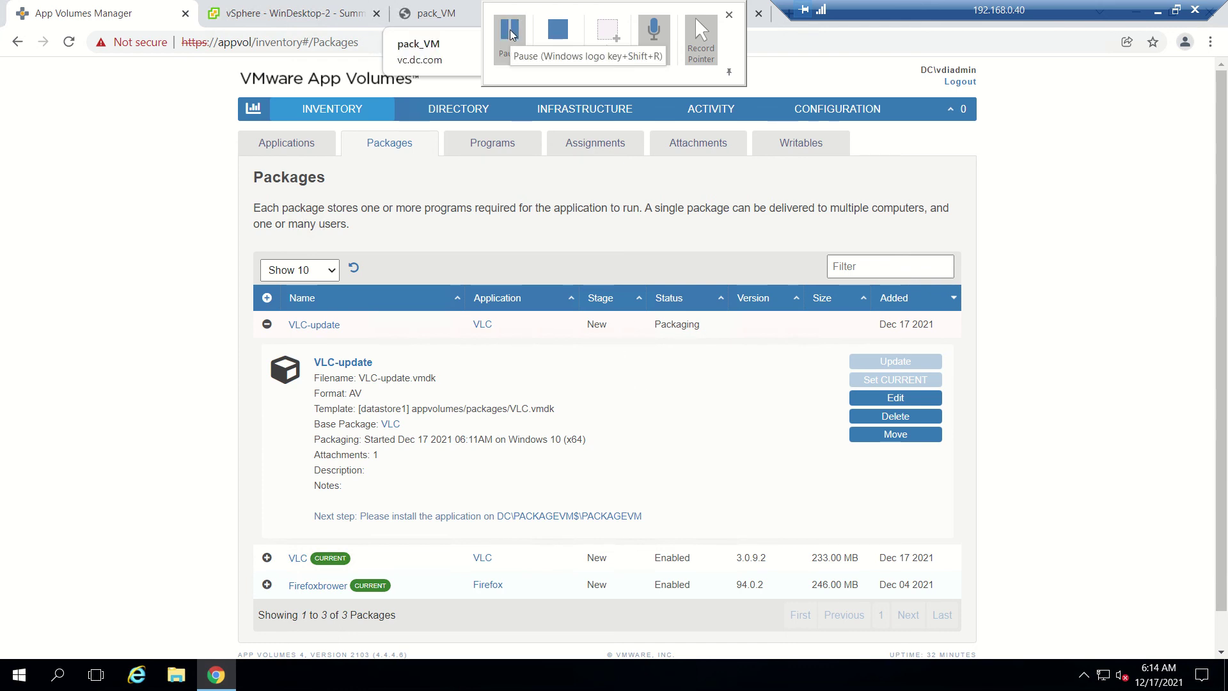
# - Acknowledge the end of packaging on pack_VM, then refresh the App Volumes packages list and expand the VLC-update details
pyautogui.click(473, 12)
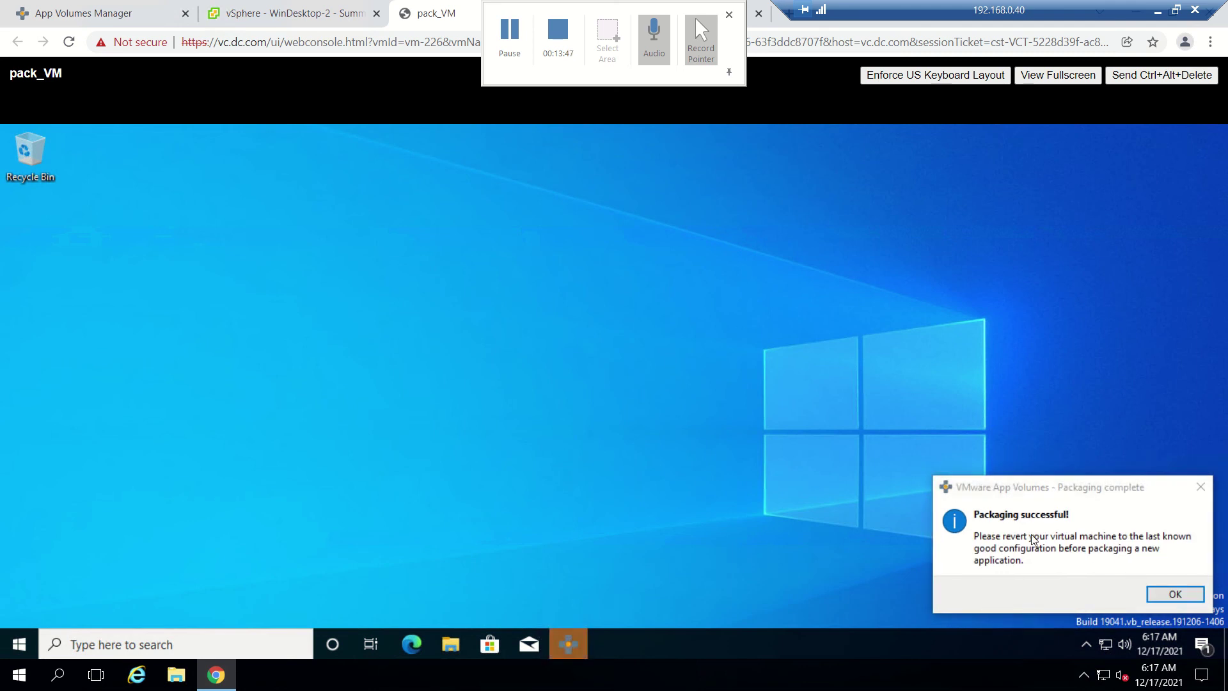
pyautogui.click(1174, 595)
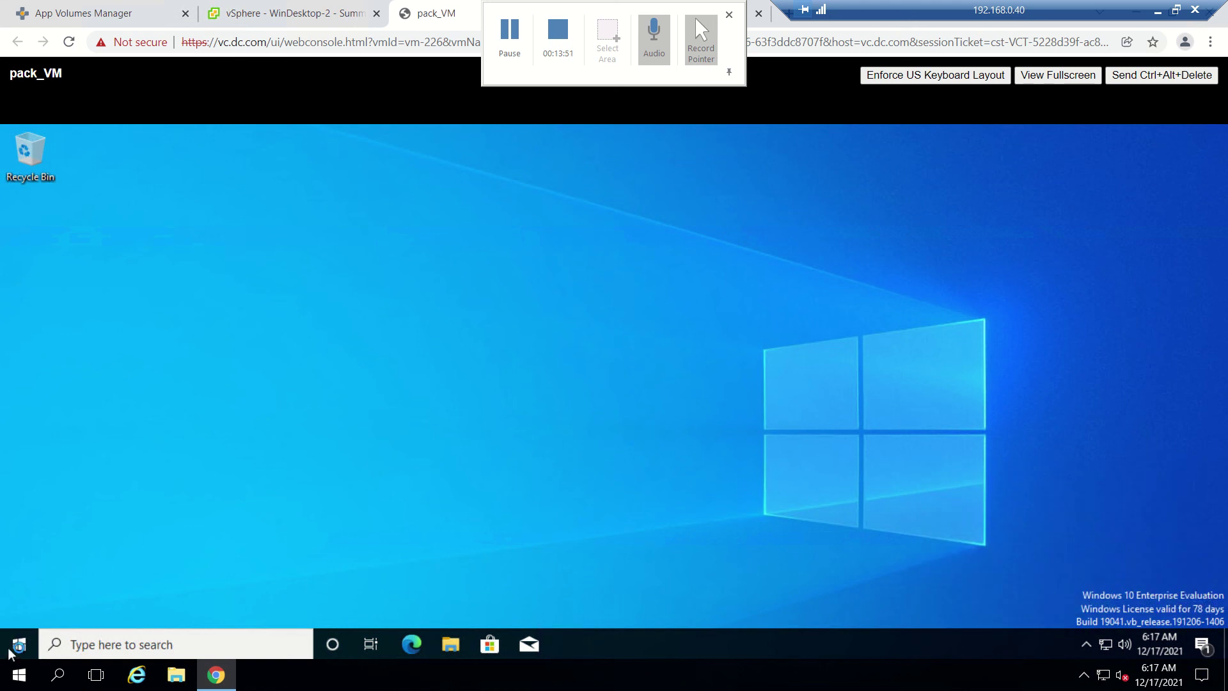
pyautogui.click(72, 7)
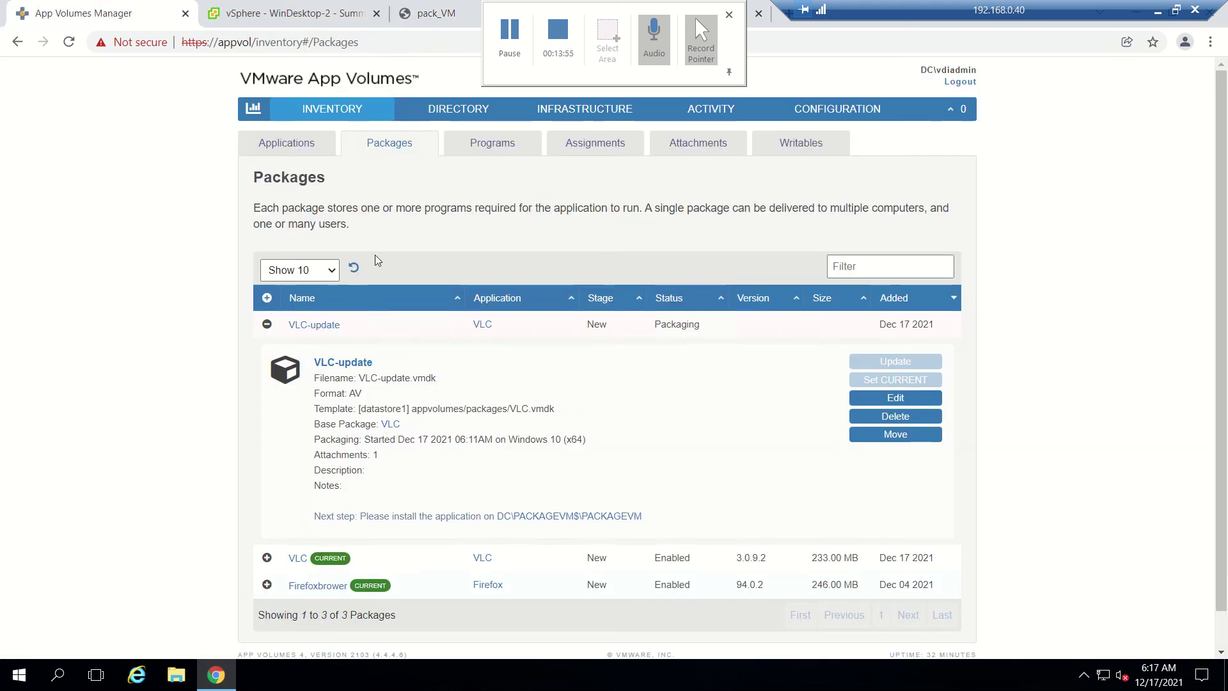
pyautogui.click(353, 269)
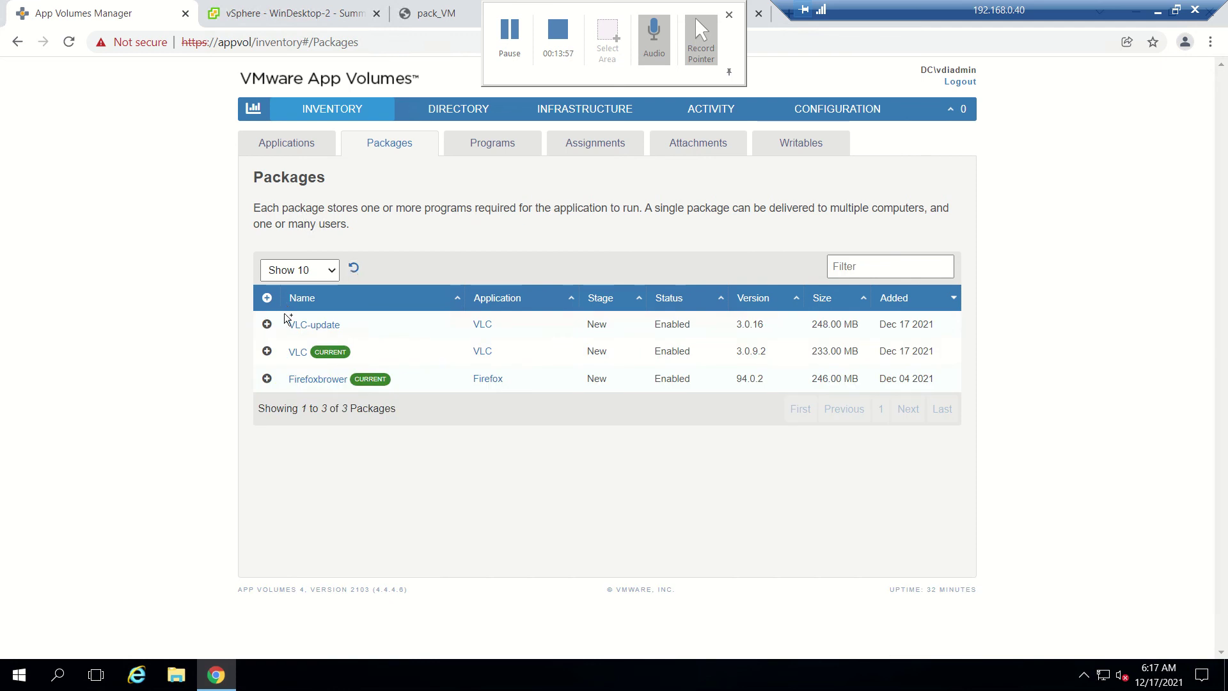
pyautogui.click(268, 325)
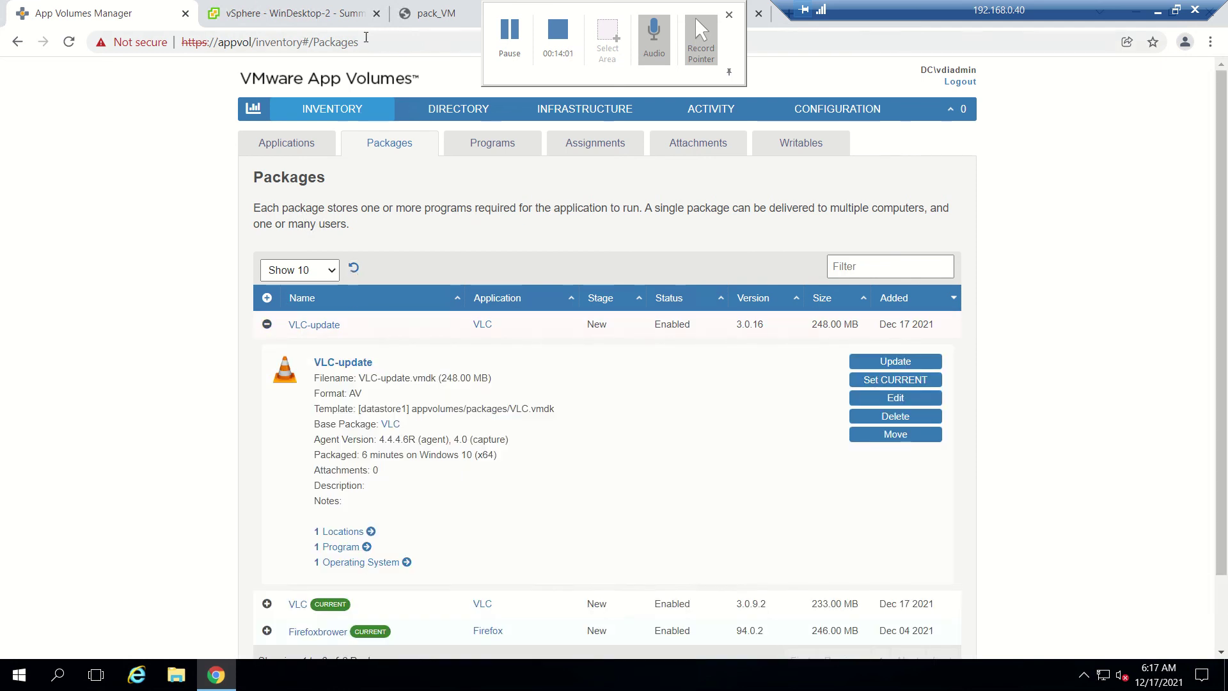
# - Shut down pack_VM from its Windows desktop in the web console
pyautogui.click(425, 13)
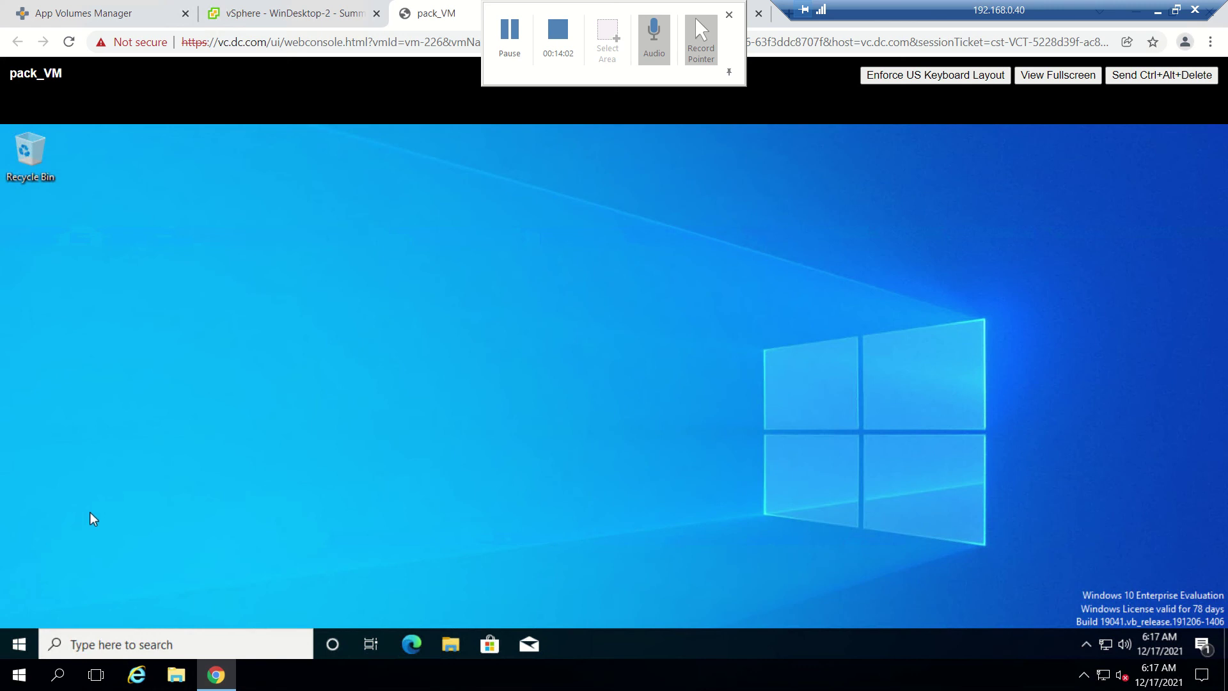
pyautogui.rightClick(18, 659)
pyautogui.moveTo(115, 613)
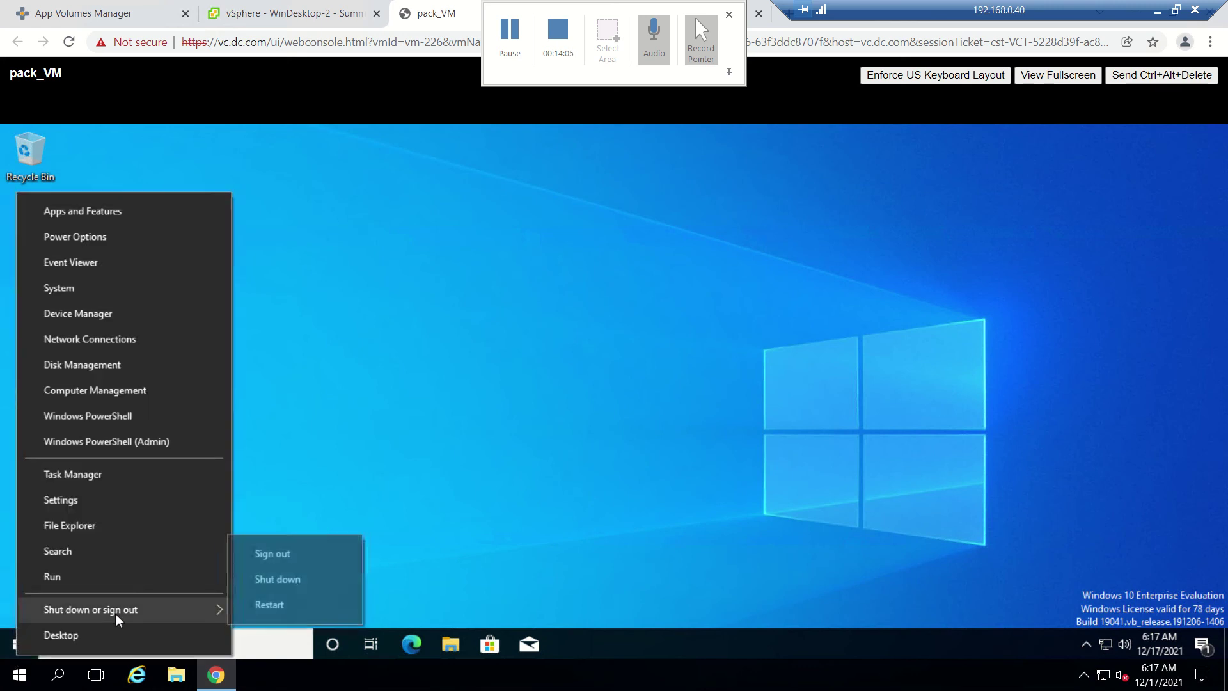
pyautogui.click(301, 572)
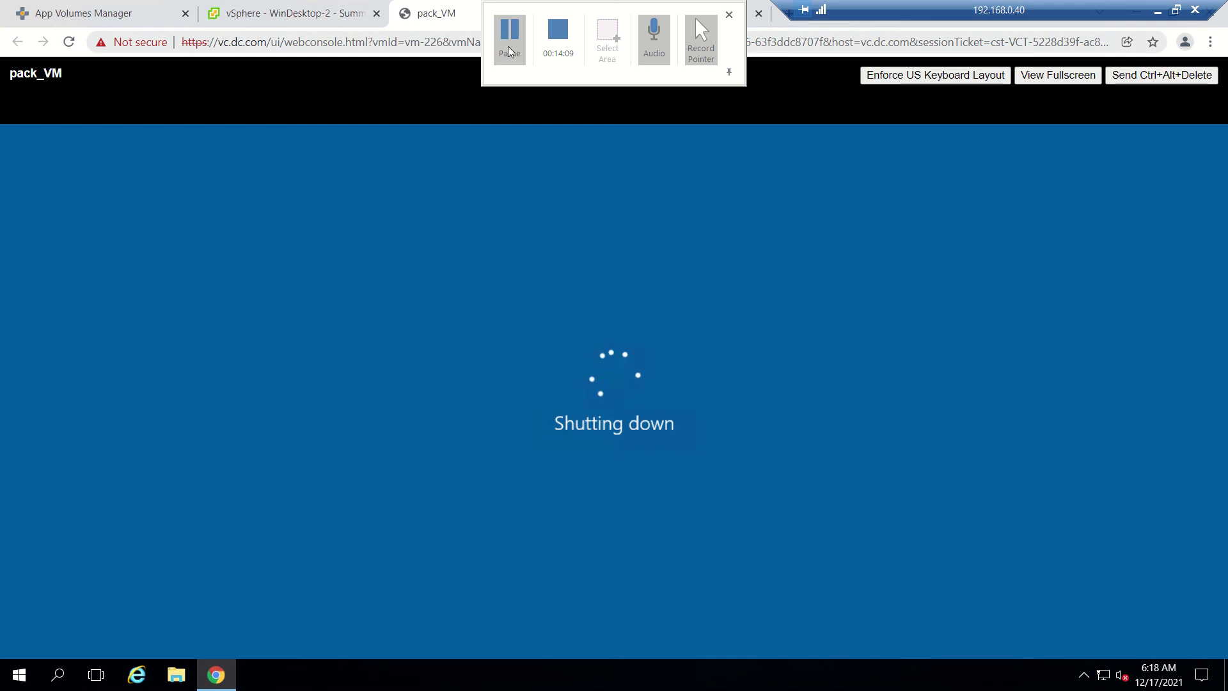
# - Set VLC-update as the current package of the VLC application in App Volumes Manager and confirm the change
pyautogui.click(92, 11)
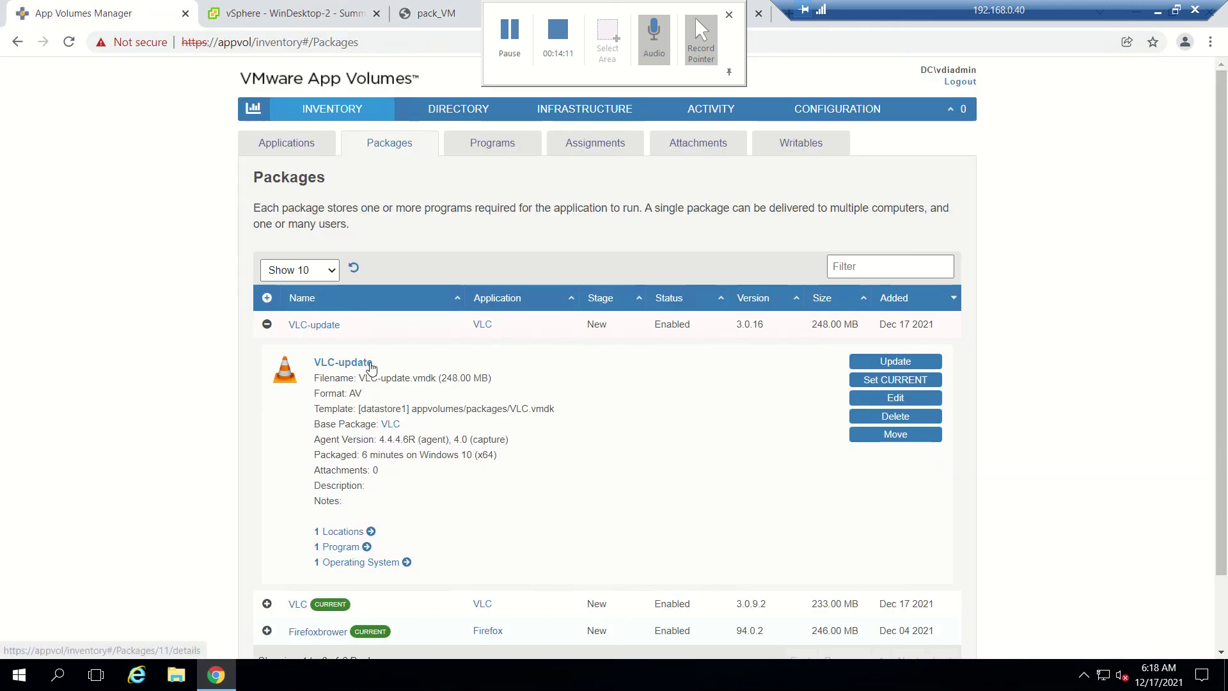
pyautogui.click(908, 380)
pyautogui.click(811, 434)
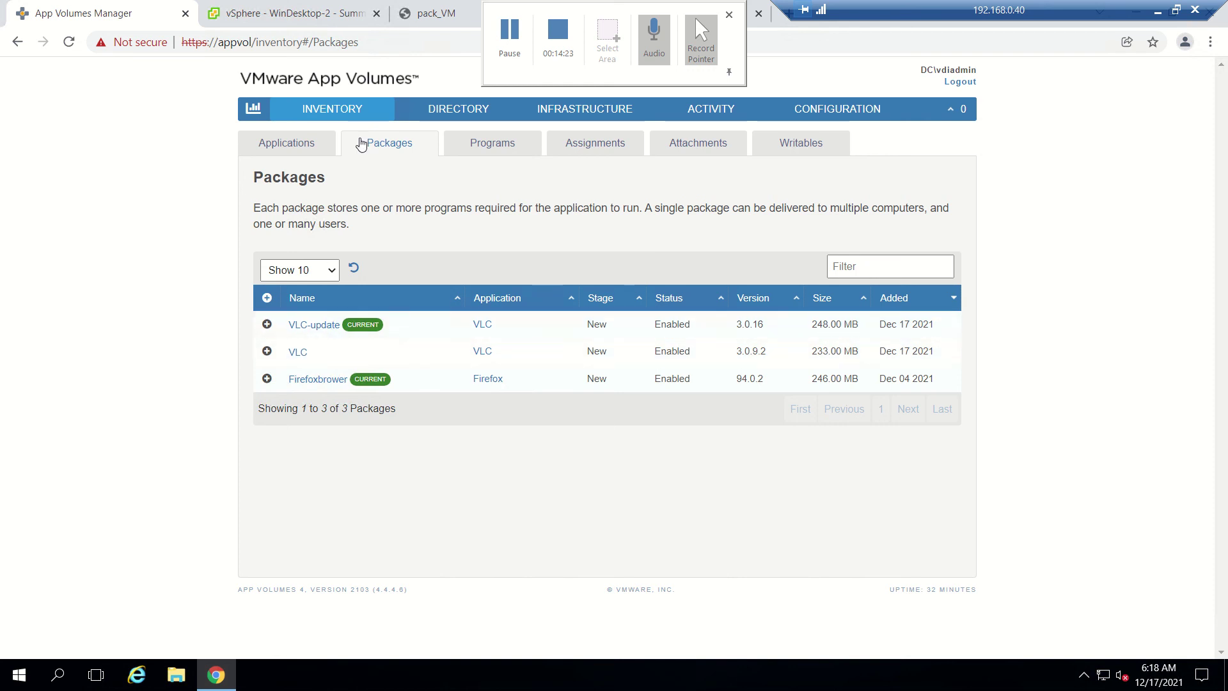
pyautogui.click(510, 35)
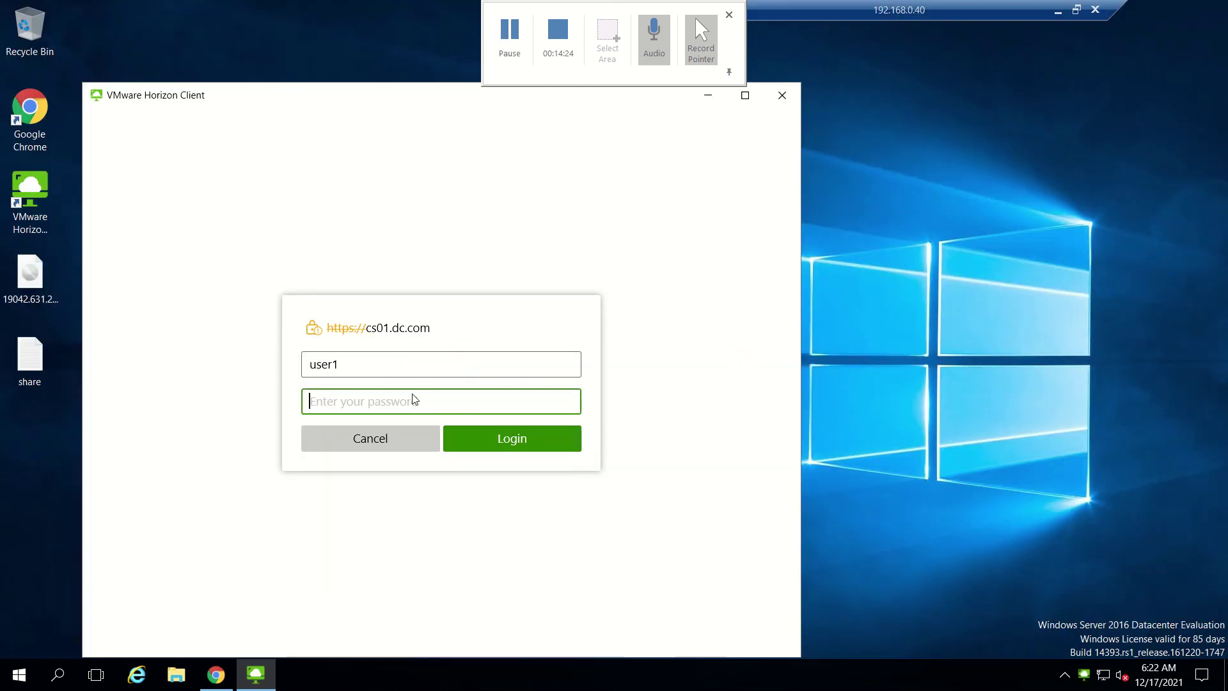
# - Log in to the cs01.dc.com Horizon server with the account password and launch the DesktopFpool desktop
pyautogui.write('••••••')
pyautogui.press('Return')
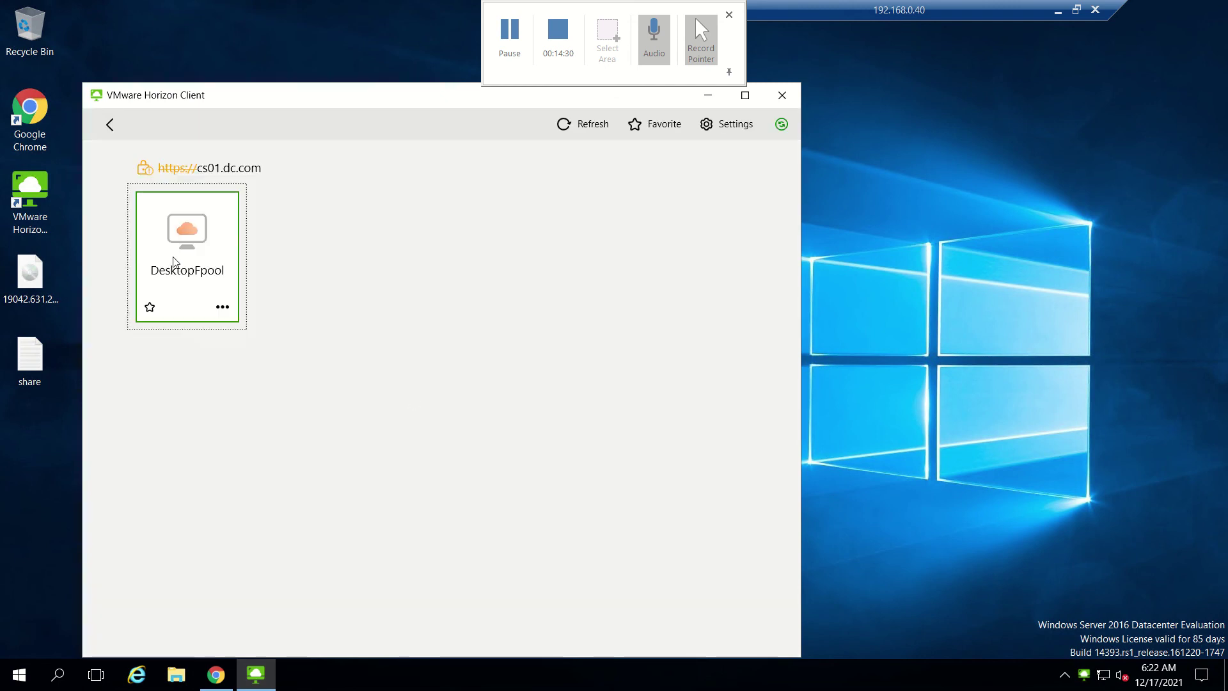
pyautogui.doubleClick(173, 261)
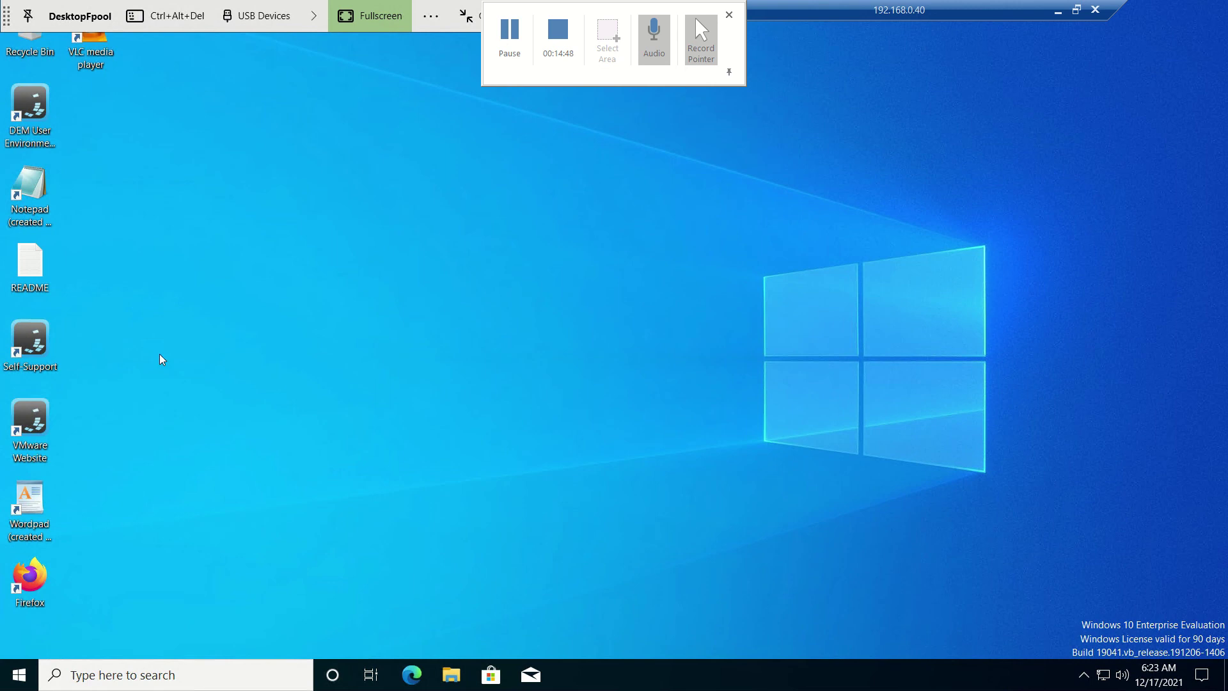
# - Launch VLC media player on the virtual desktop, check its version in the About information, and close the player
pyautogui.doubleClick(91, 57)
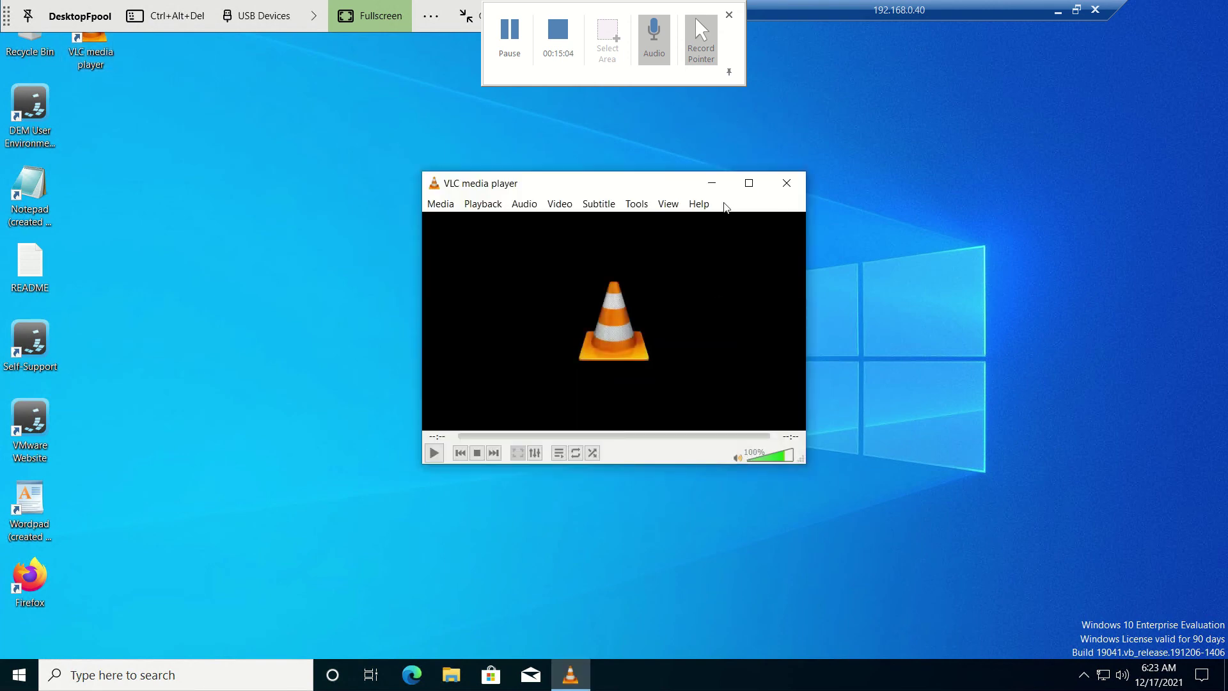
pyautogui.click(703, 206)
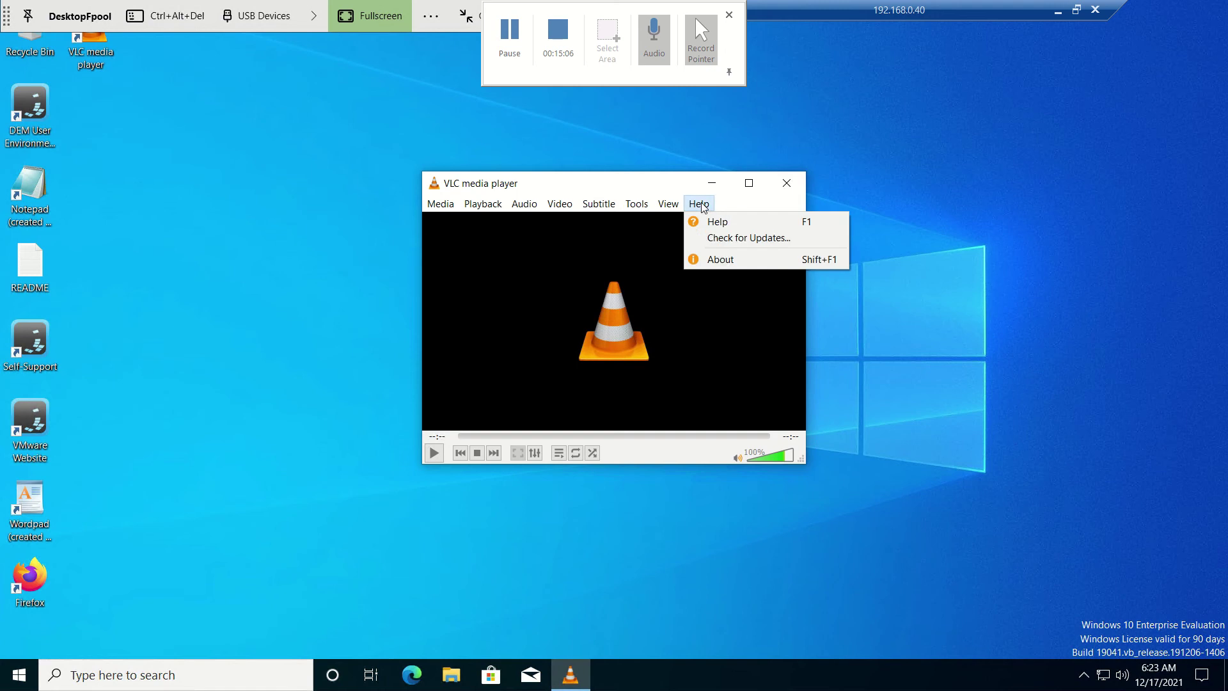
pyautogui.click(720, 257)
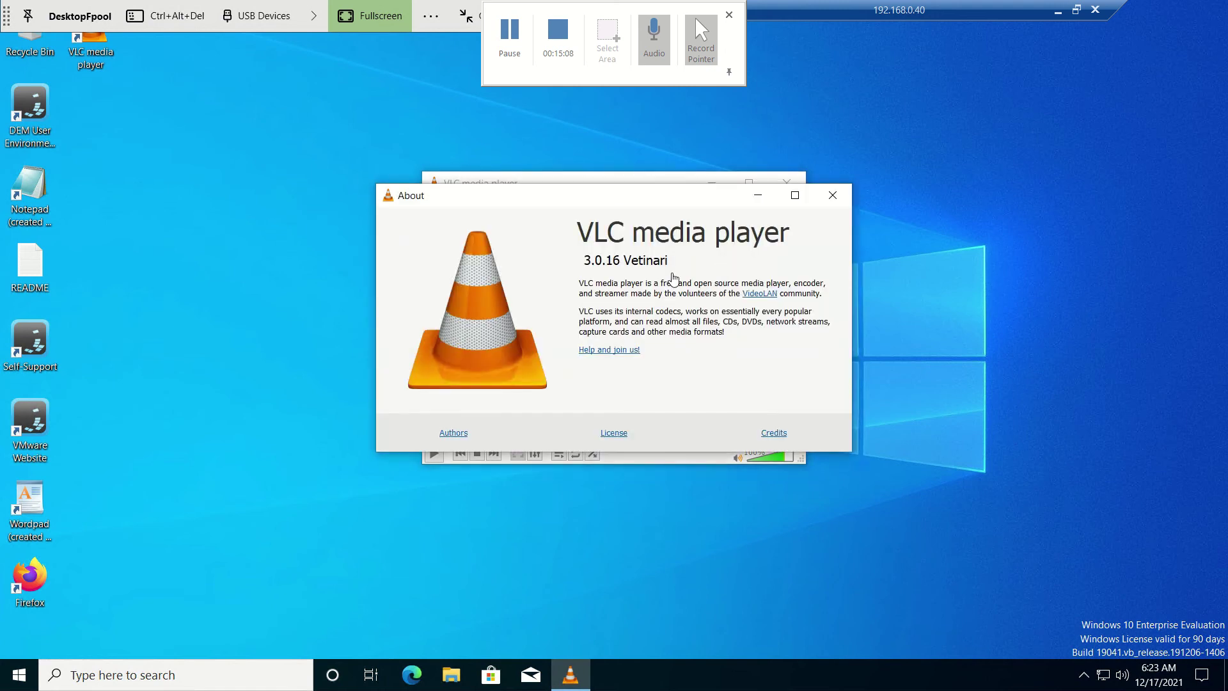
pyautogui.click(833, 202)
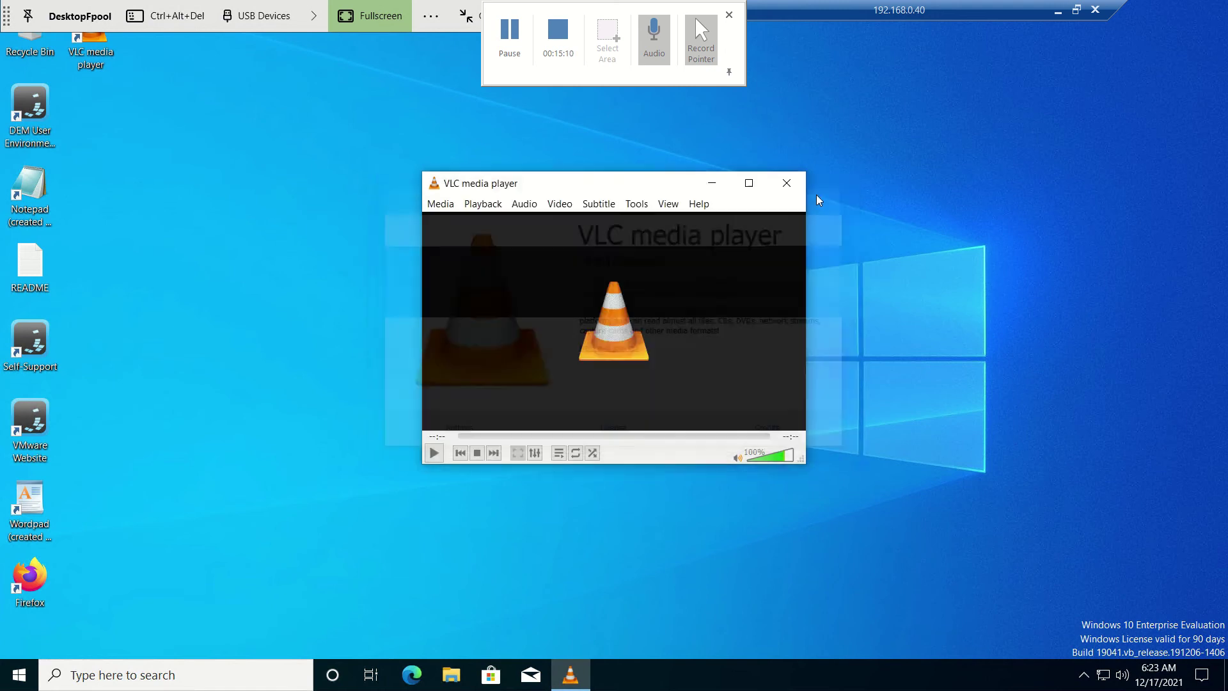
pyautogui.click(792, 184)
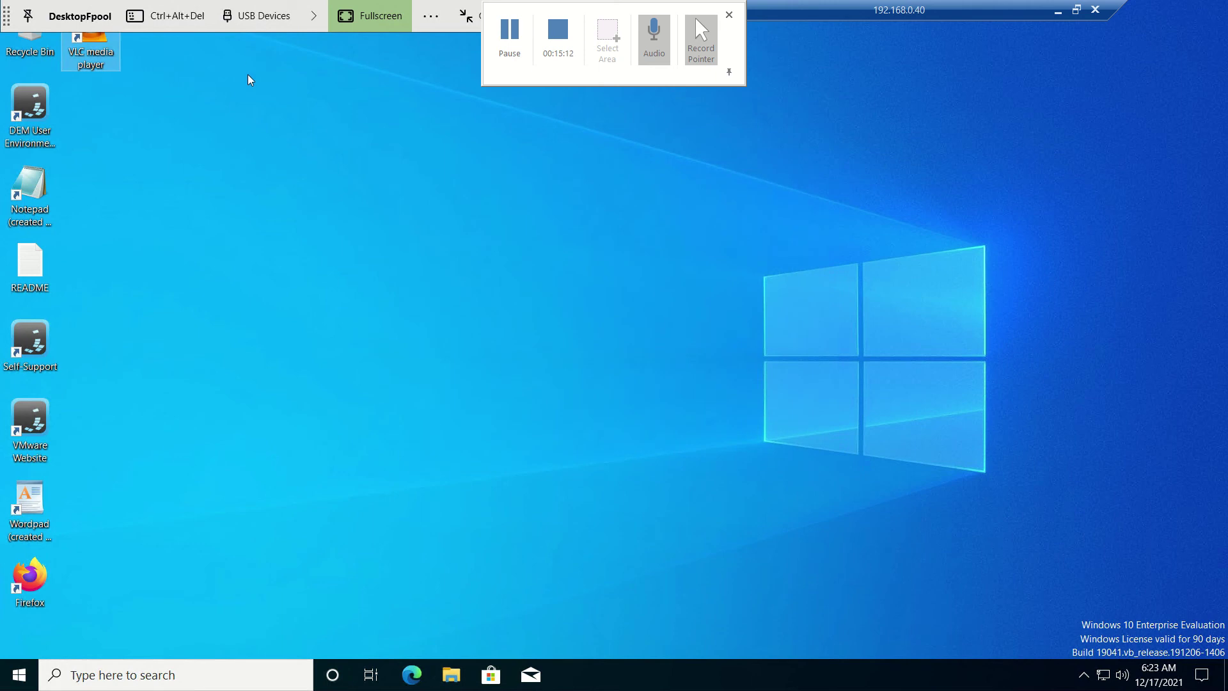
# - Sign out of the DesktopFpool virtual desktop and minimize the Horizon Client
pyautogui.rightClick(14, 687)
pyautogui.moveTo(96, 640)
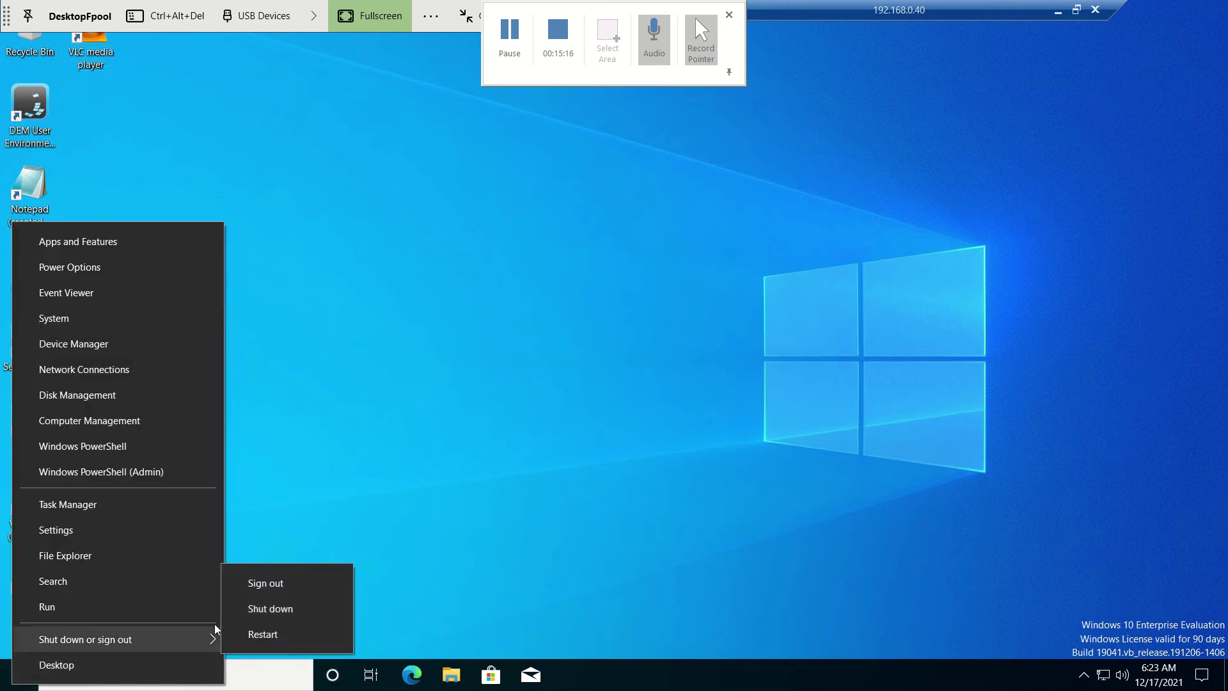
pyautogui.click(307, 584)
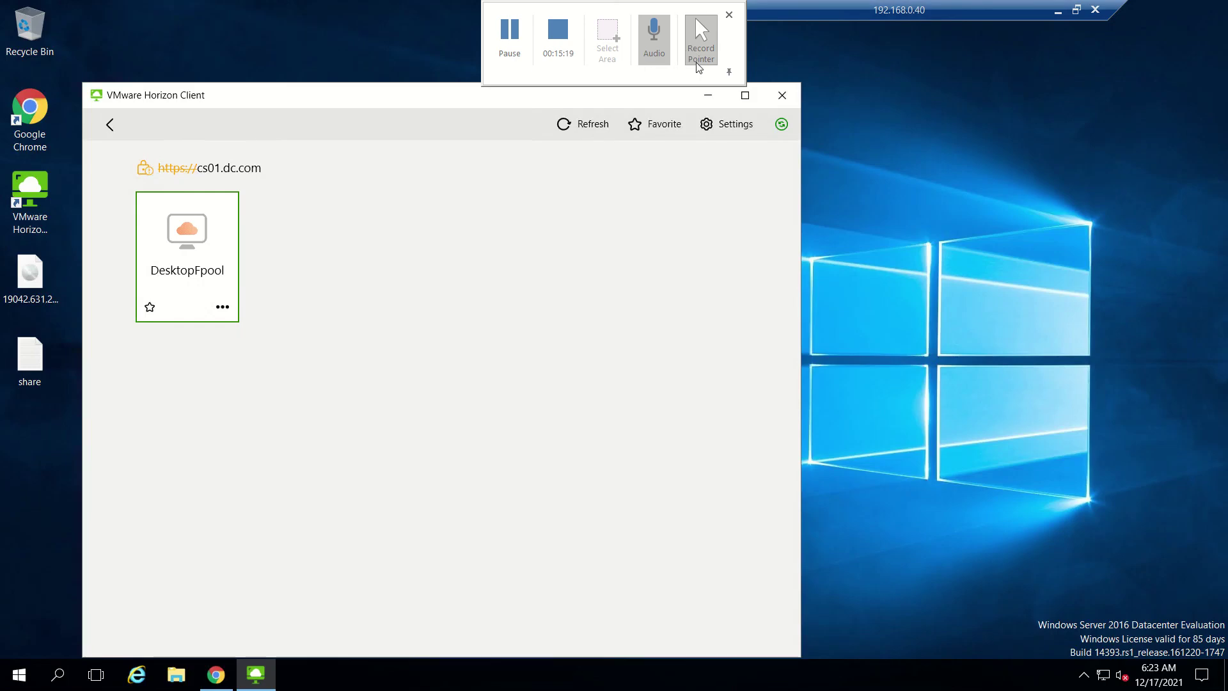
pyautogui.click(716, 101)
# - Switch to App Volumes Manager in Chrome and examine the details and available actions of the older VLC 3.0.9.2 package
pyautogui.click(216, 674)
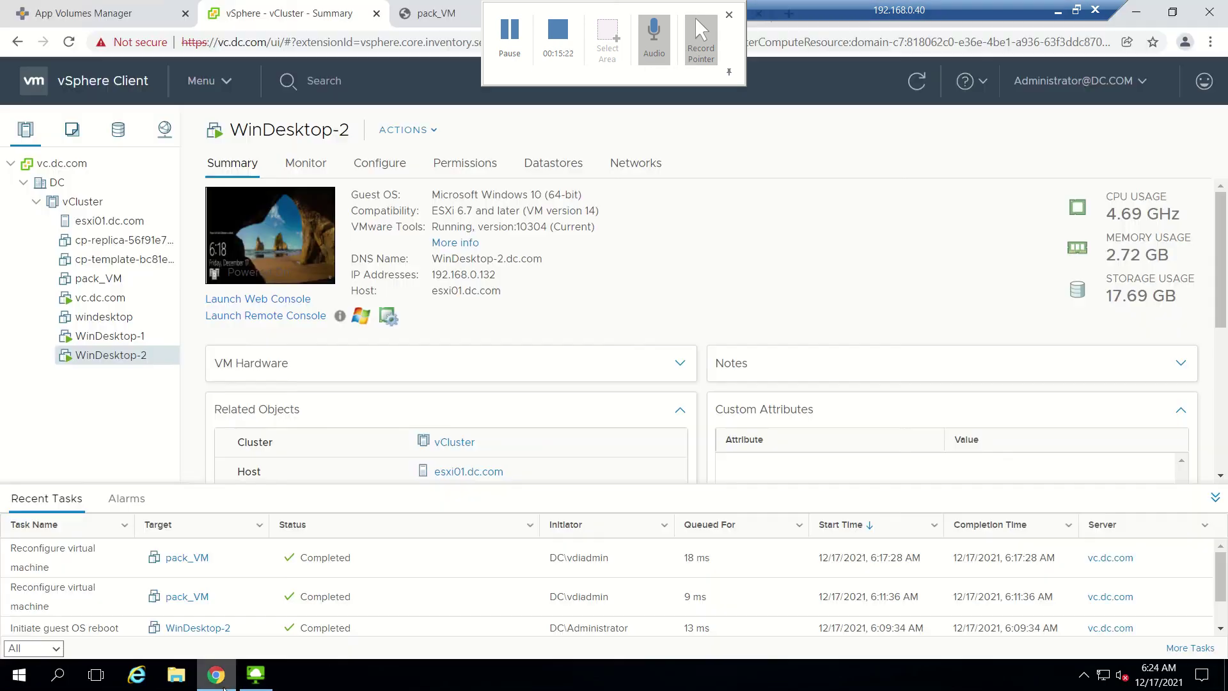
pyautogui.click(102, 13)
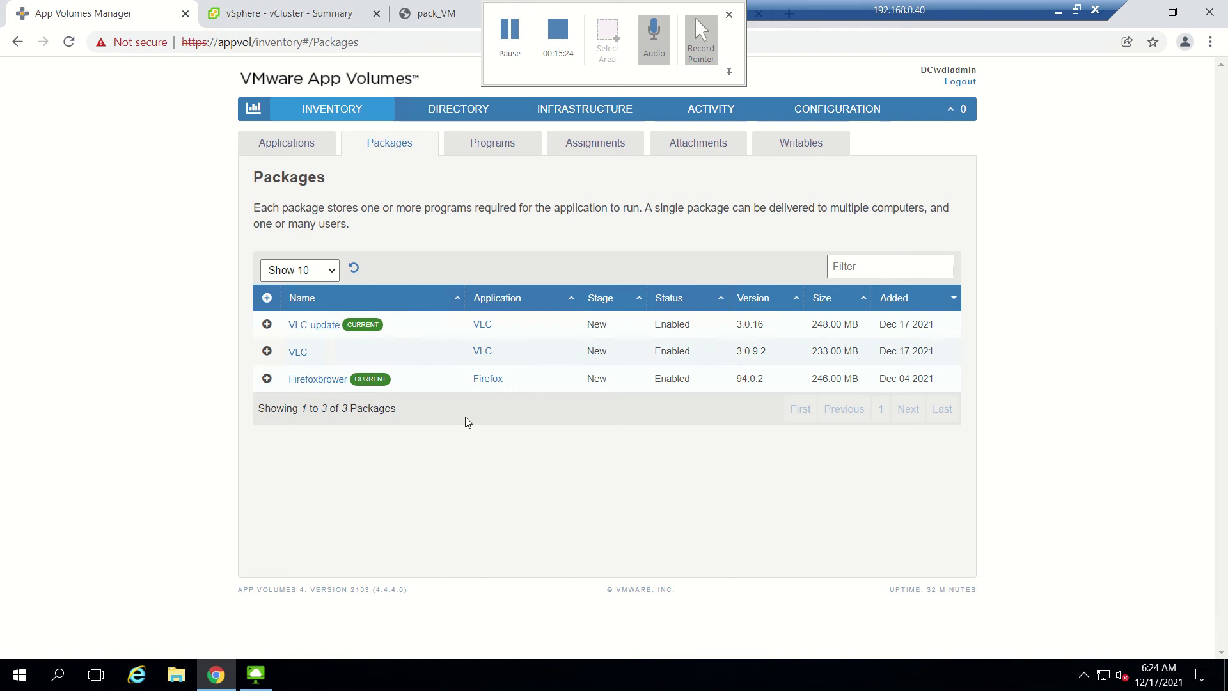
pyautogui.click(268, 352)
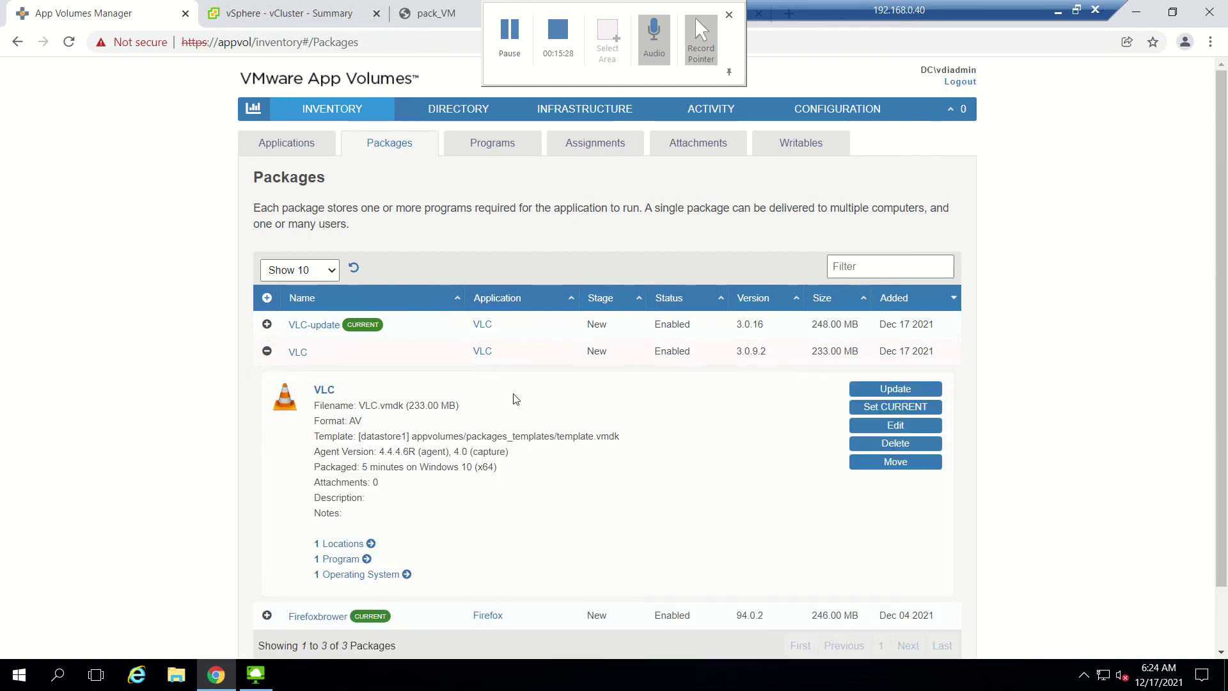
pyautogui.scroll(-2, 515, 400)
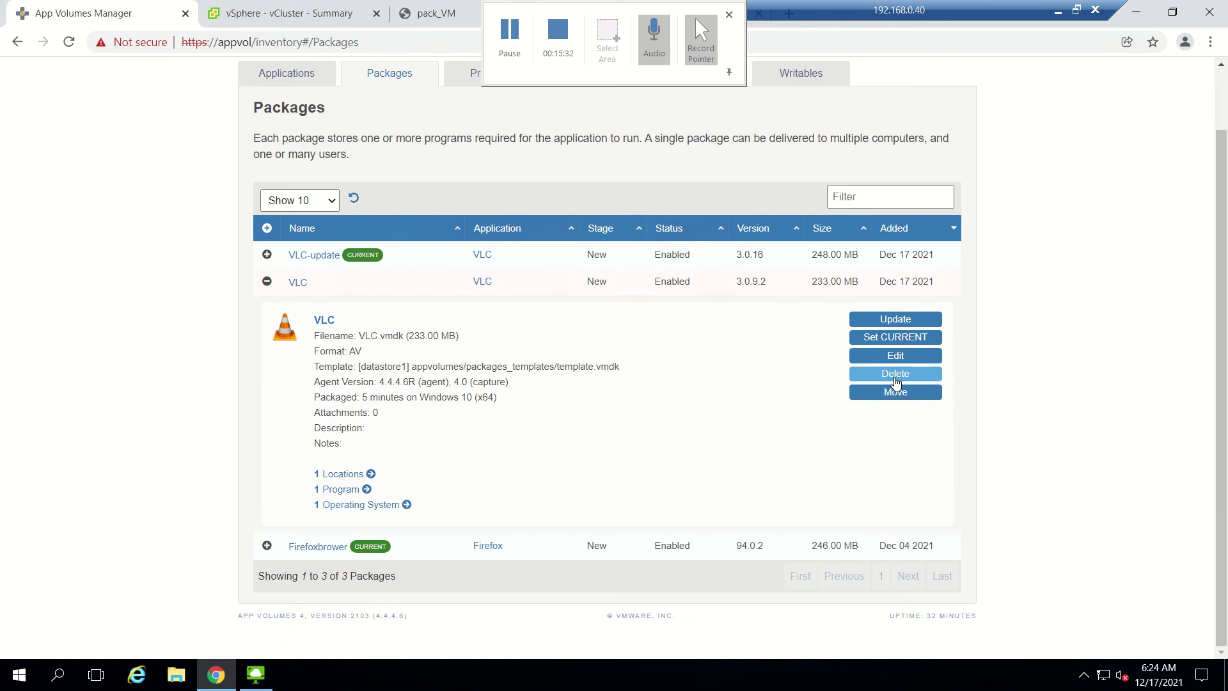
pyautogui.scroll(2, 697, 412)
pyautogui.scroll(-1, 697, 412)
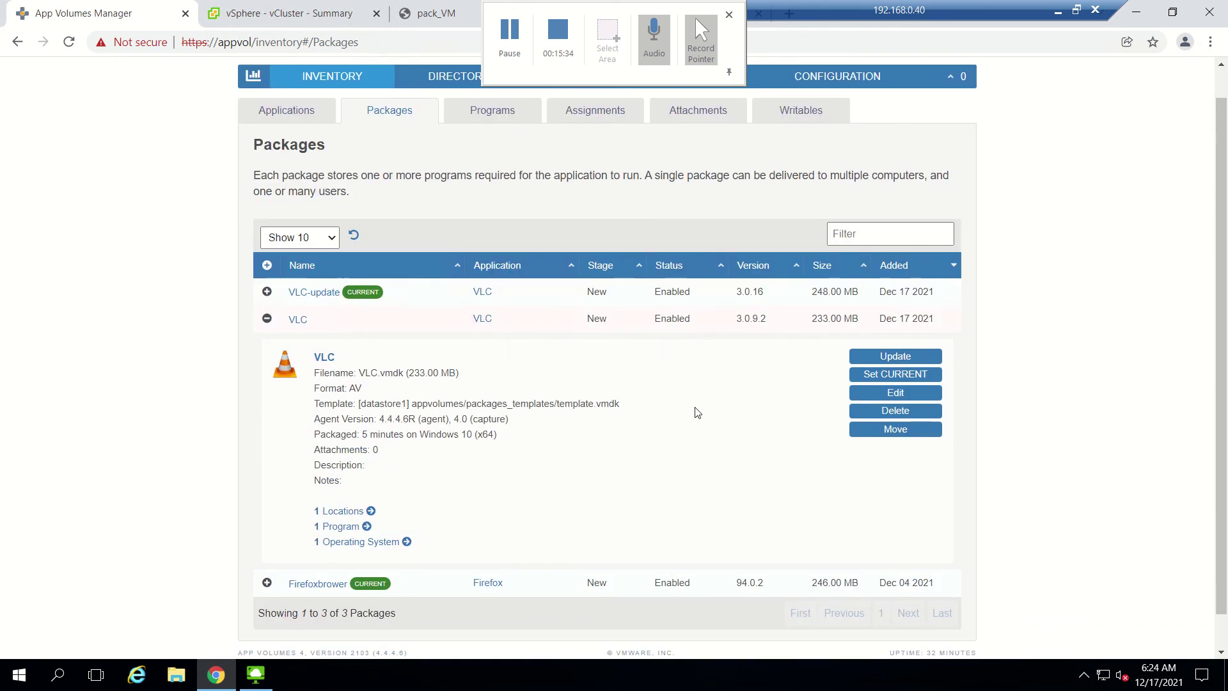
# - Review the VLC application's assignments and current package in App Volumes Manager, and minimize the remote desktop session
pyautogui.click(298, 119)
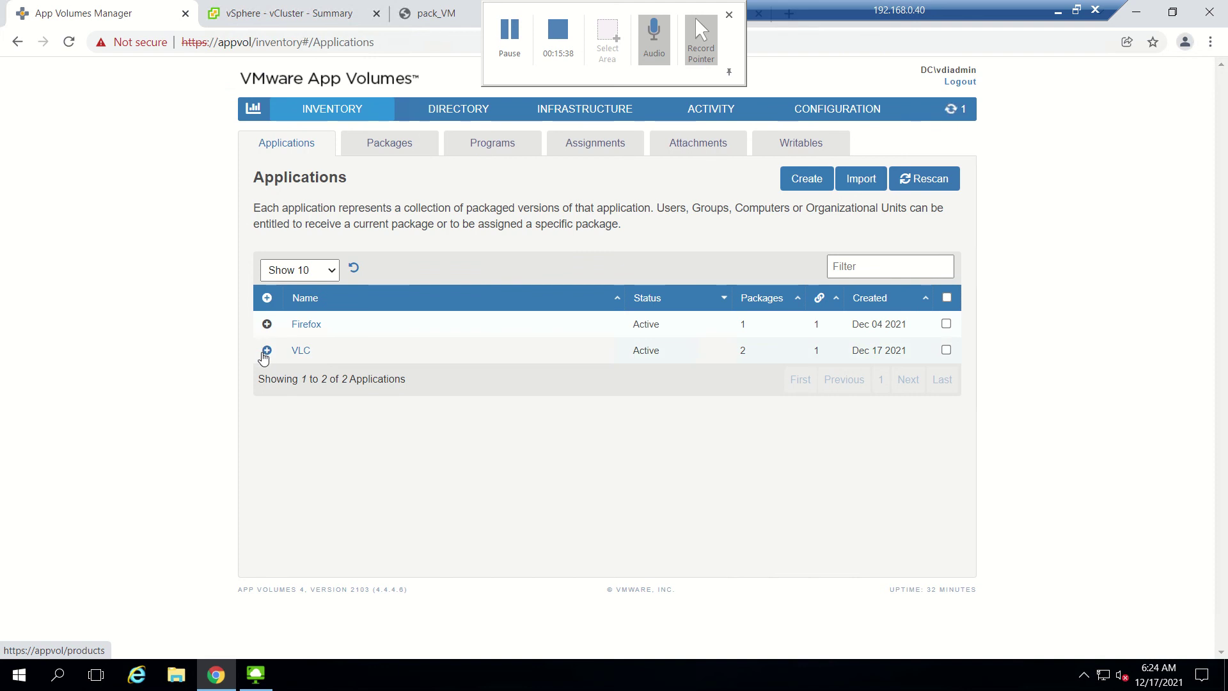
pyautogui.click(266, 351)
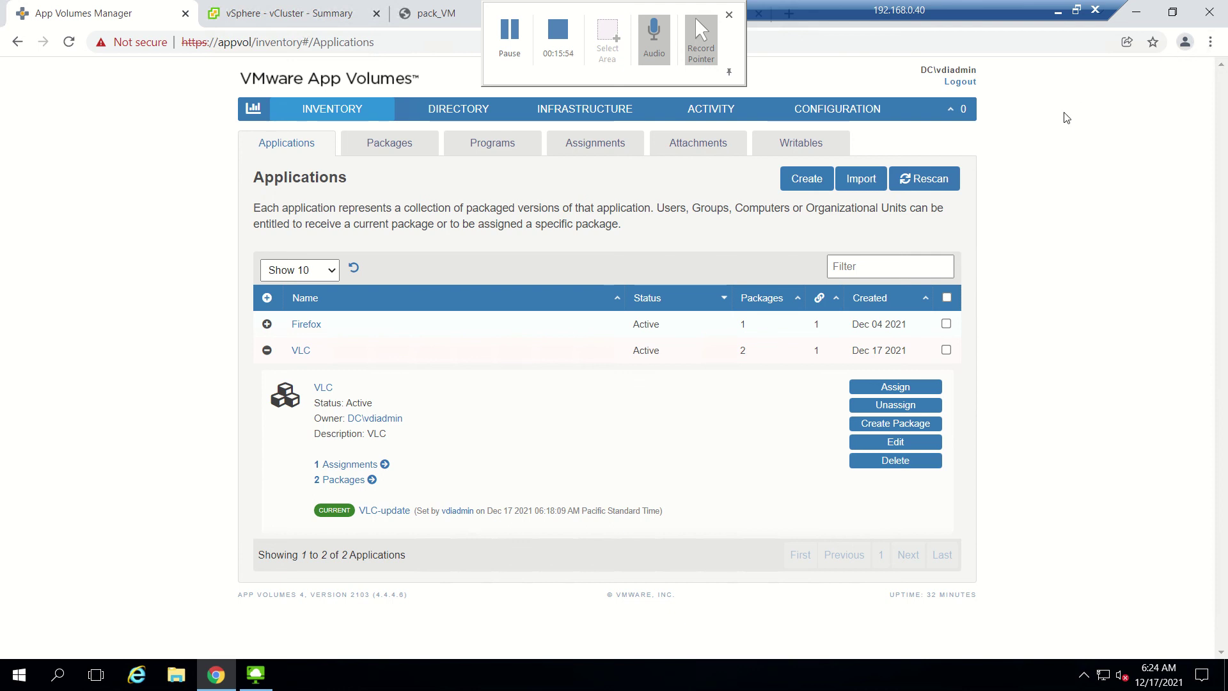
pyautogui.click(1058, 10)
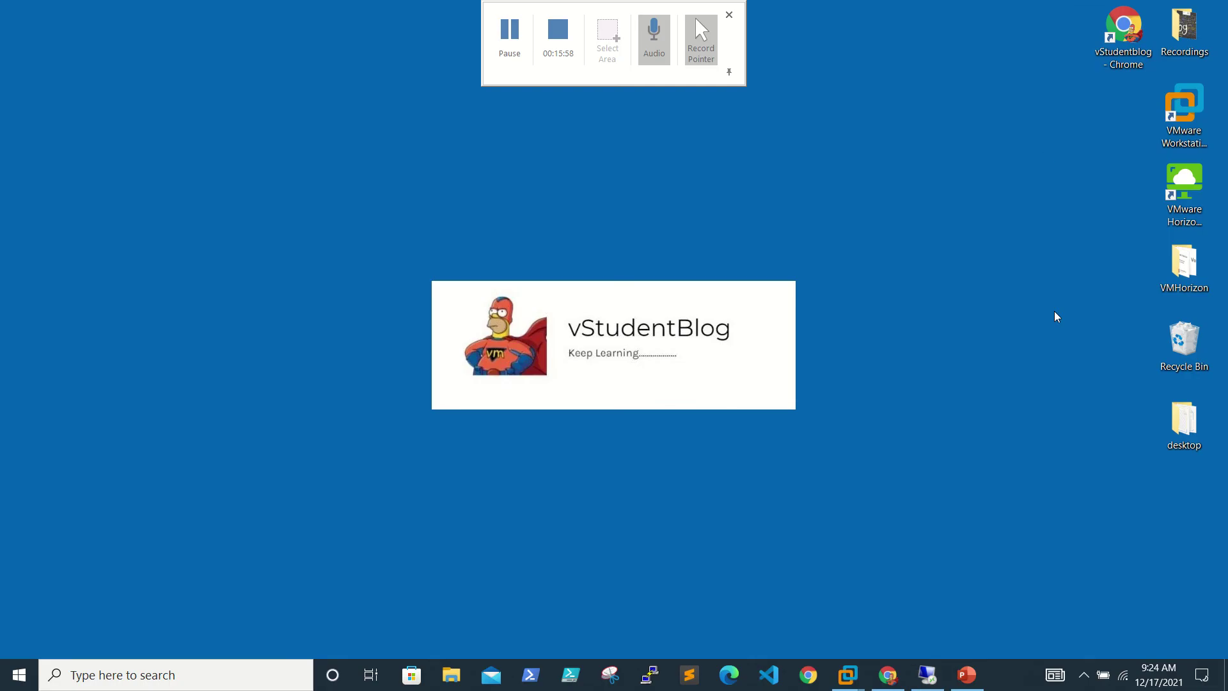